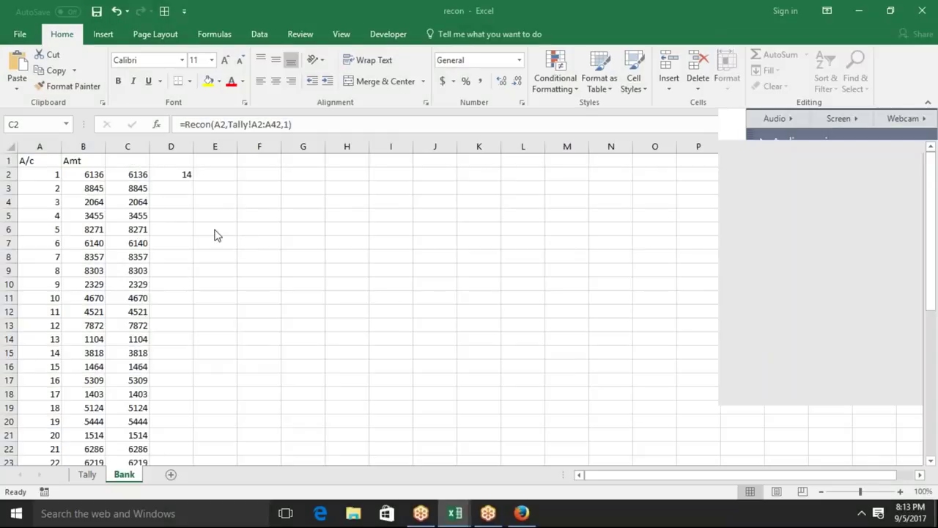
- Review the Tally and Bank sheets, then insert a new blank Sheet1 after Bank
{"action": "left_click", "coordinate": [89, 477]}
{"action": "left_click", "coordinate": [123, 481]}
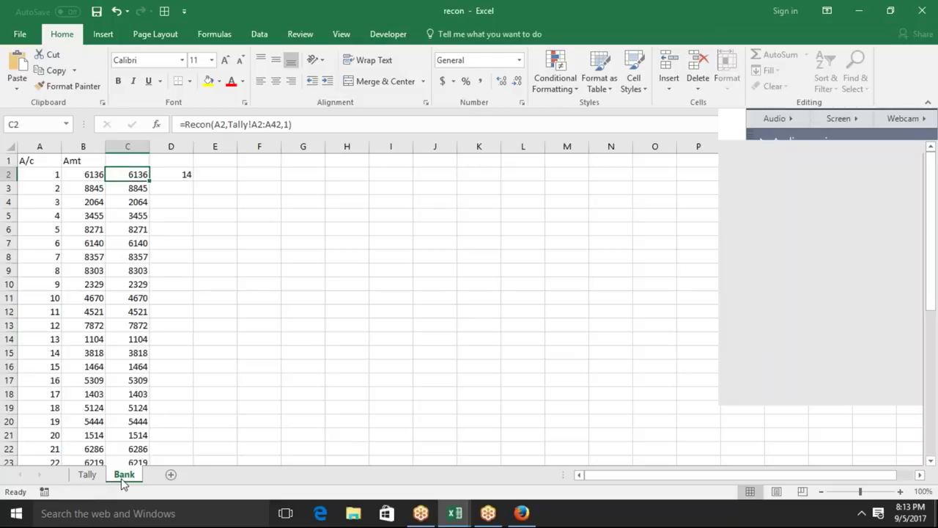
{"action": "left_click", "coordinate": [96, 478]}
{"action": "left_click", "coordinate": [117, 478]}
{"action": "left_click", "coordinate": [94, 476]}
{"action": "left_click", "coordinate": [119, 478]}
{"action": "left_click", "coordinate": [170, 475]}
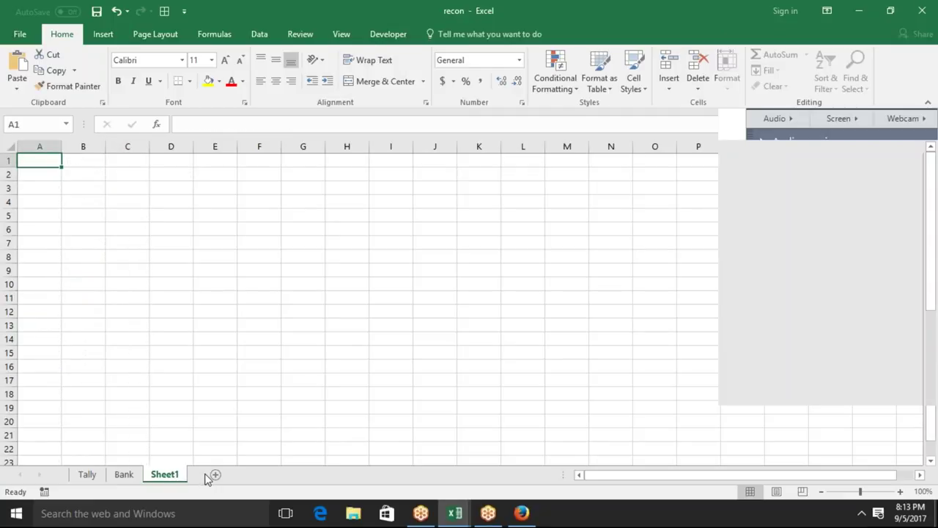
- Enter the heading Name in A1 and the name Puja in A2
{"action": "type", "text": "Name"}
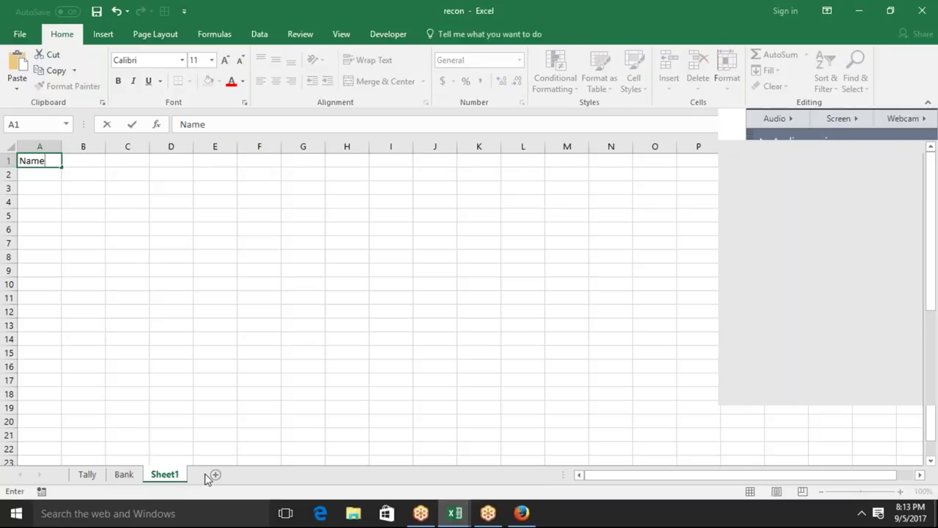
{"action": "key", "text": "Return"}
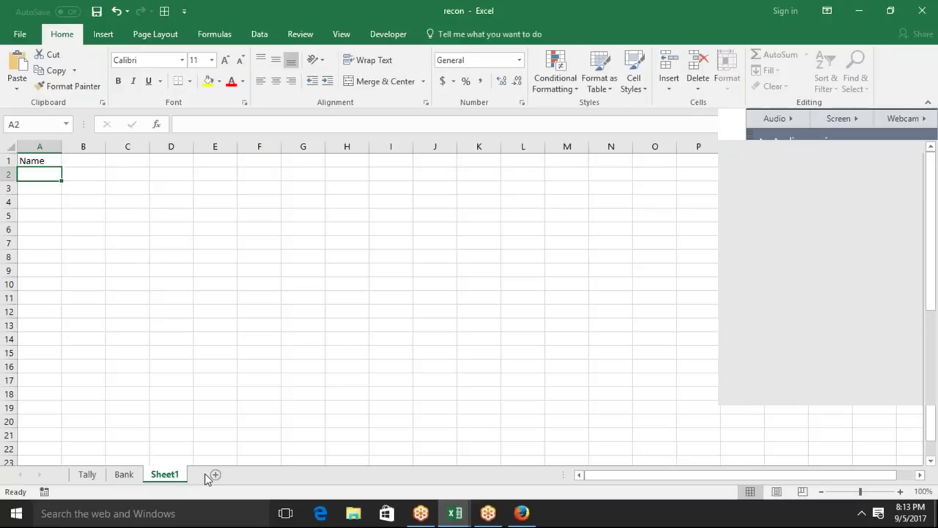
{"action": "type", "text": "Puja"}
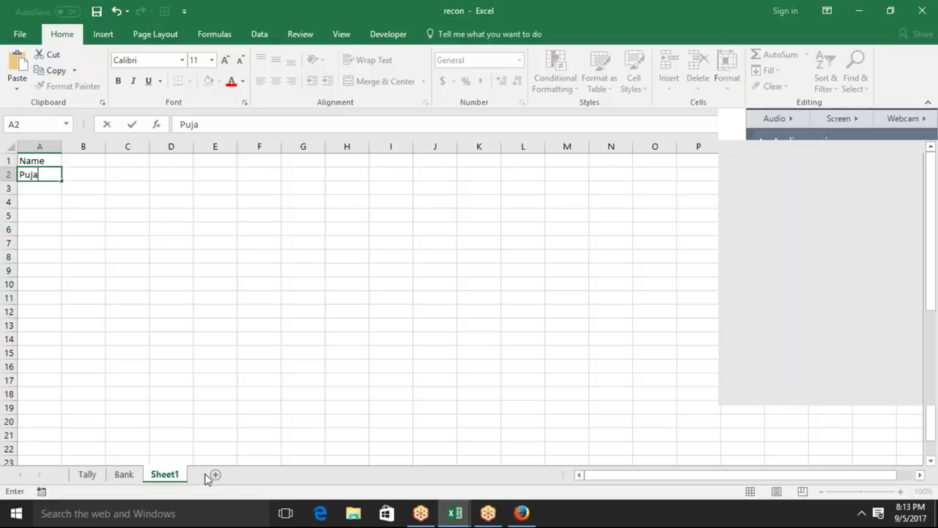
{"action": "key", "text": "Return"}
{"action": "key", "text": "Right"}
{"action": "key", "text": "Down"}
{"action": "key", "text": "Up"}
{"action": "key", "text": "Up"}
{"action": "key", "text": "Left"}
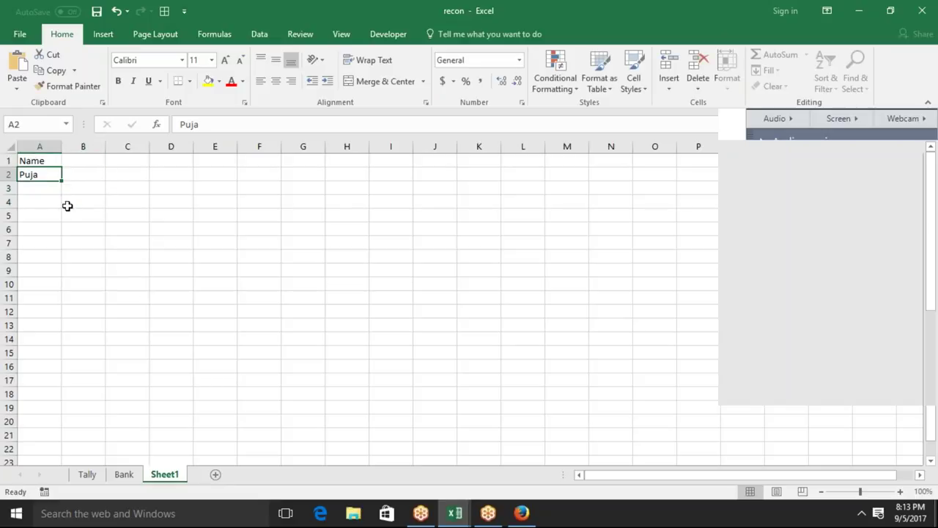
- Fill the repeating name list down column A to row 40
{"action": "left_click_drag", "start_coordinate": [62, 180], "coordinate": [56, 360]}
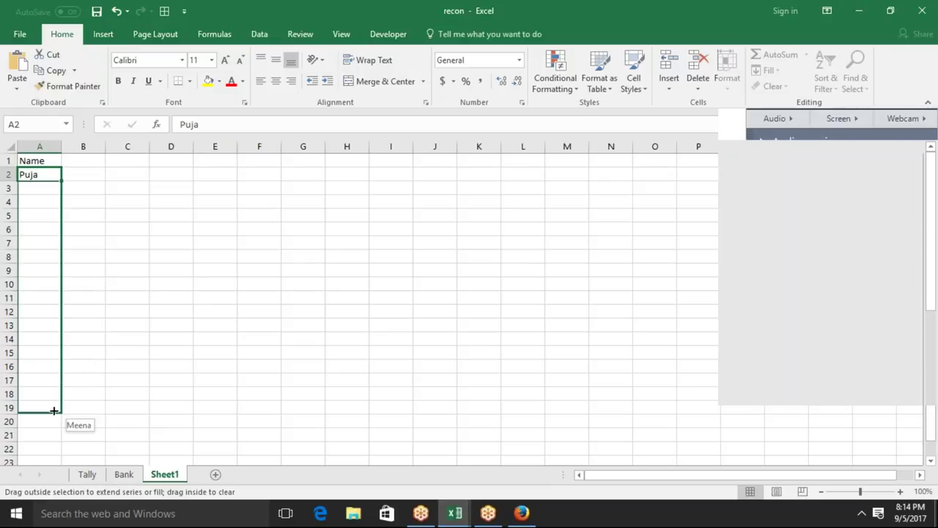
{"action": "left_click_drag", "start_coordinate": [56, 359], "coordinate": [59, 440]}
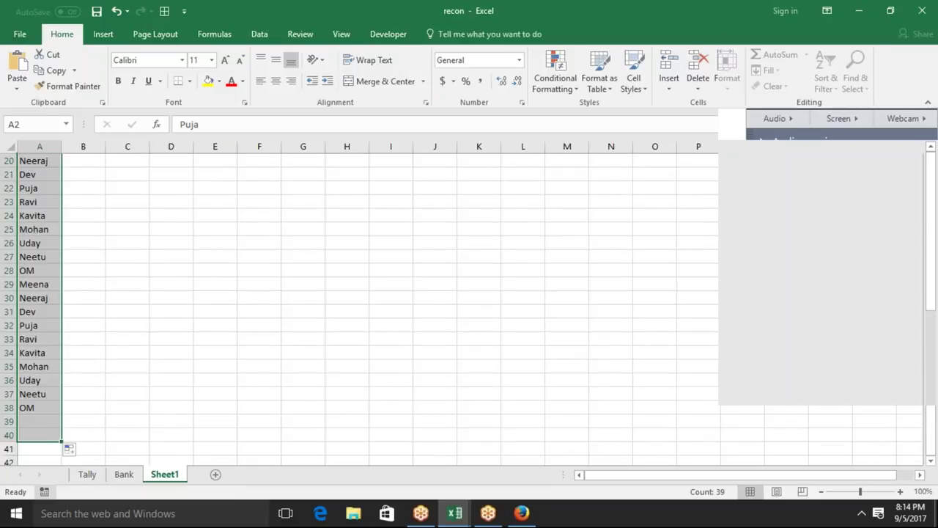
{"action": "key", "text": "ctrl+Up"}
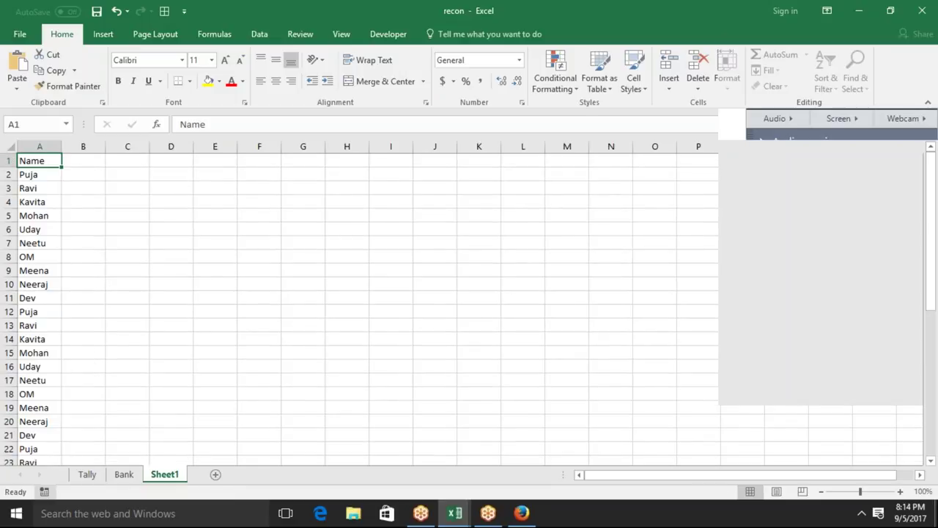
{"action": "key", "text": "ctrl+Right"}
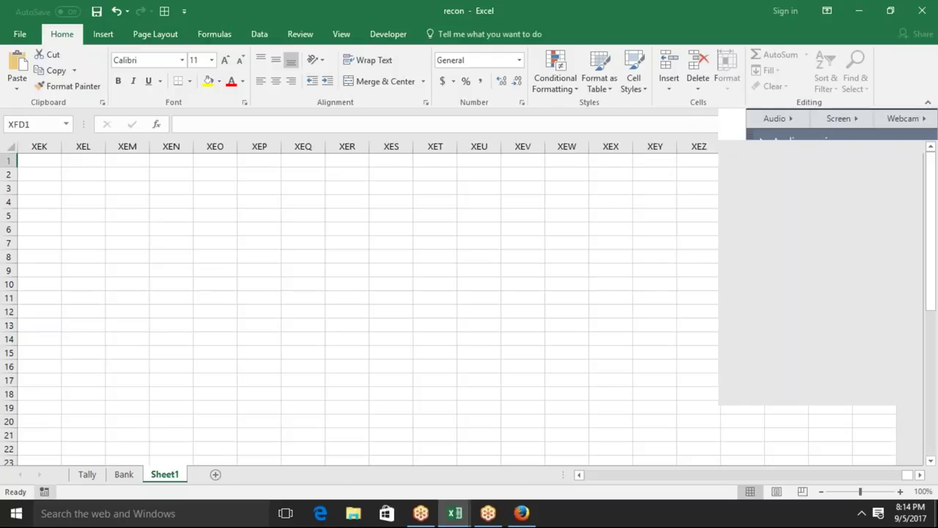
{"action": "key", "text": "ctrl+Left"}
- Enter the heading Sales in cell B1
{"action": "left_click", "coordinate": [83, 160]}
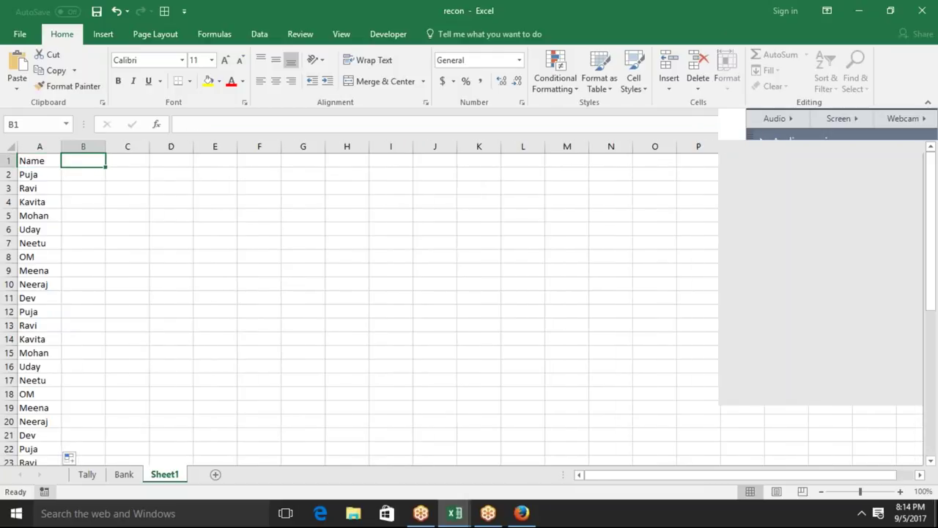
{"action": "type", "text": "Sales"}
{"action": "key", "text": "Return"}
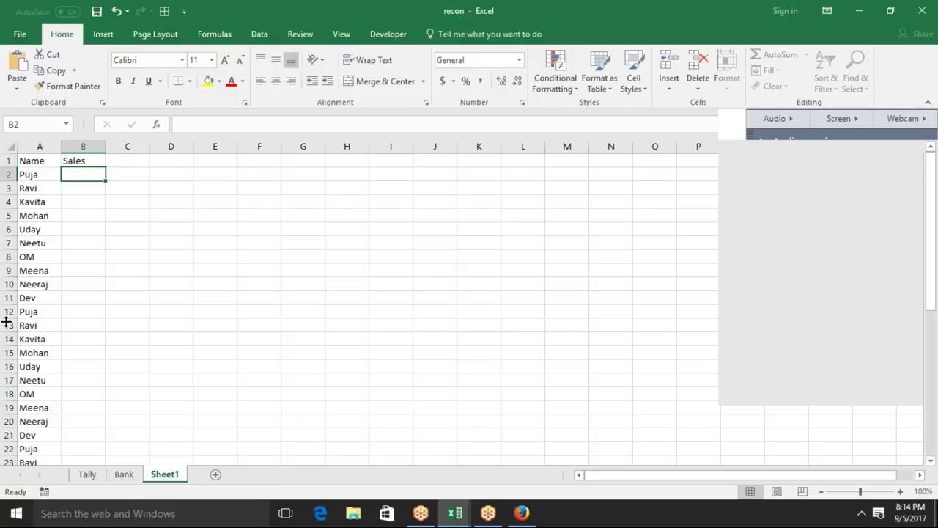
{"action": "left_click", "coordinate": [245, 296]}
{"action": "left_click", "coordinate": [93, 174]}
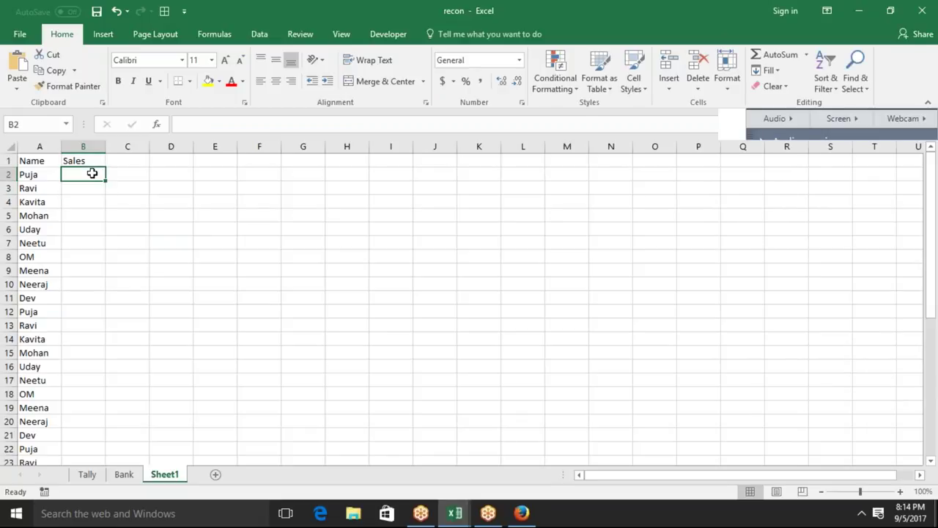
- Enter =RANDBETWEEN(10,90) in B2
{"action": "type", "text": "=ra"}
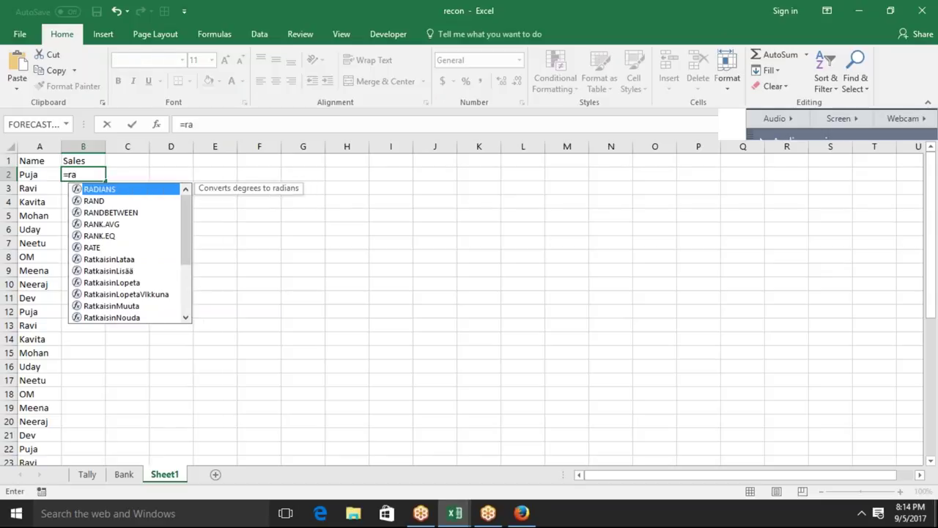
{"action": "key", "text": "Down"}
{"action": "key", "text": "Down"}
{"action": "key", "text": "Tab"}
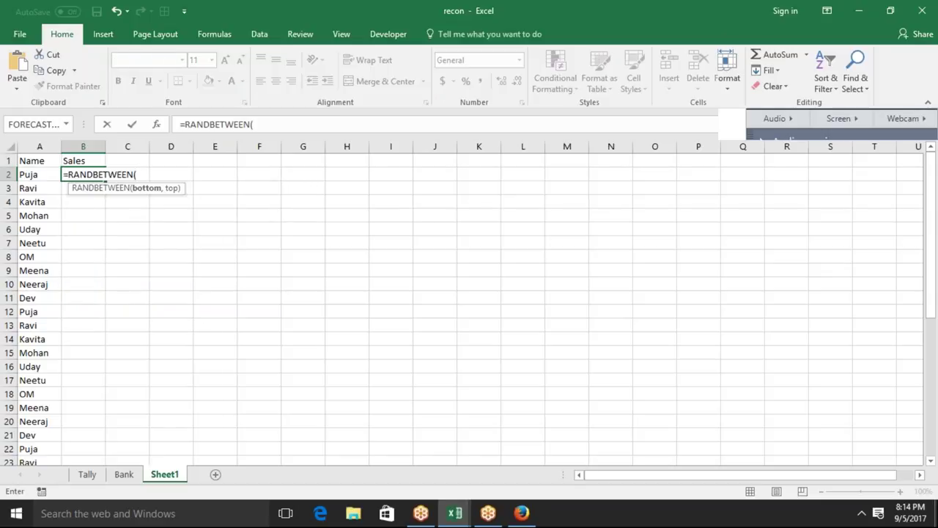
{"action": "type", "text": "10,90"}
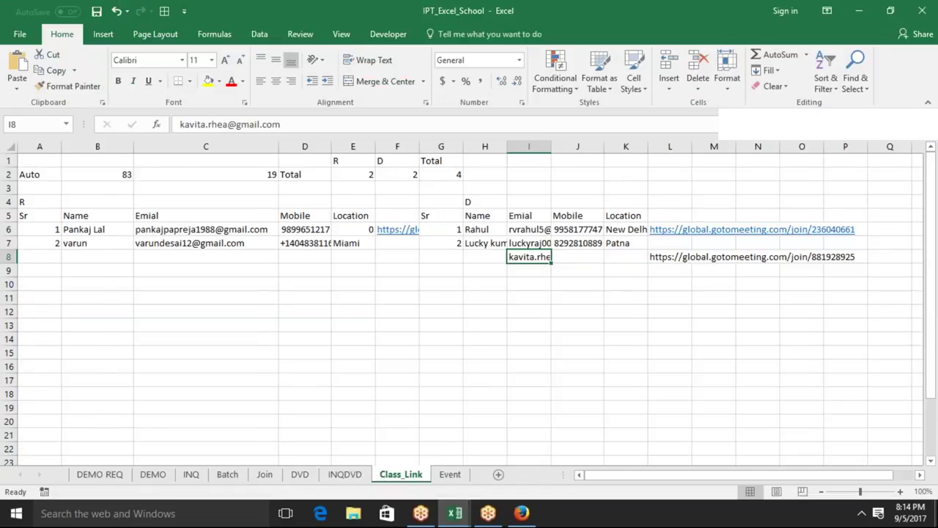
{"action": "type", "text": "=ra"}
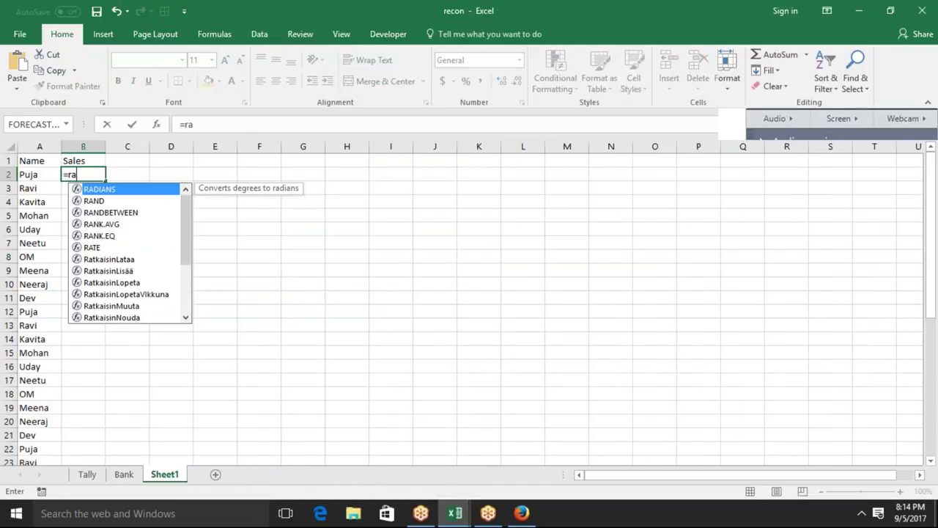
{"action": "key", "text": "Down"}
{"action": "key", "text": "Down"}
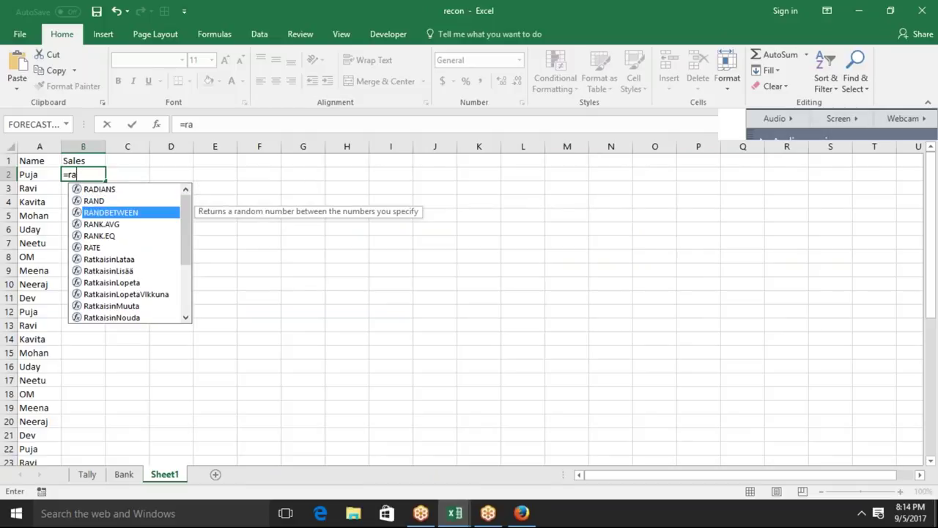
{"action": "key", "text": "Tab"}
{"action": "type", "text": "10"}
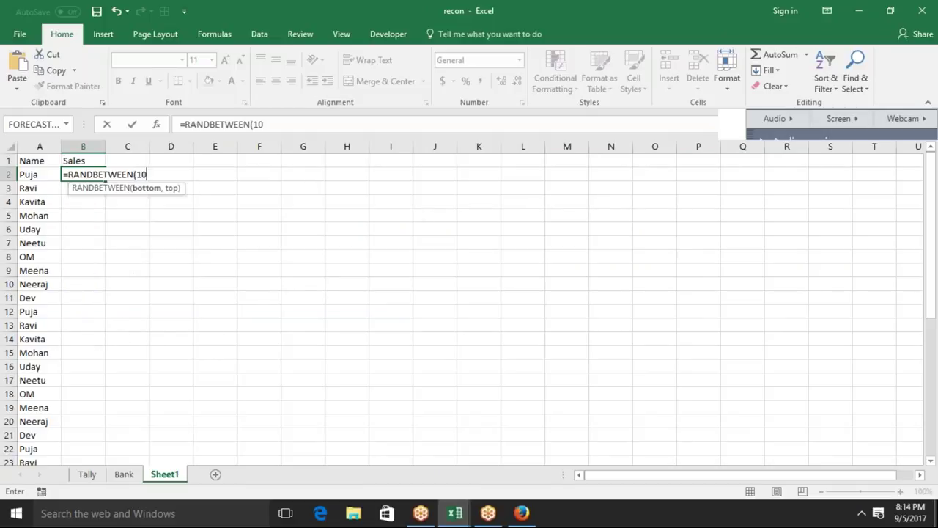
{"action": "type", "text": ",90"}
{"action": "key", "text": "Return"}
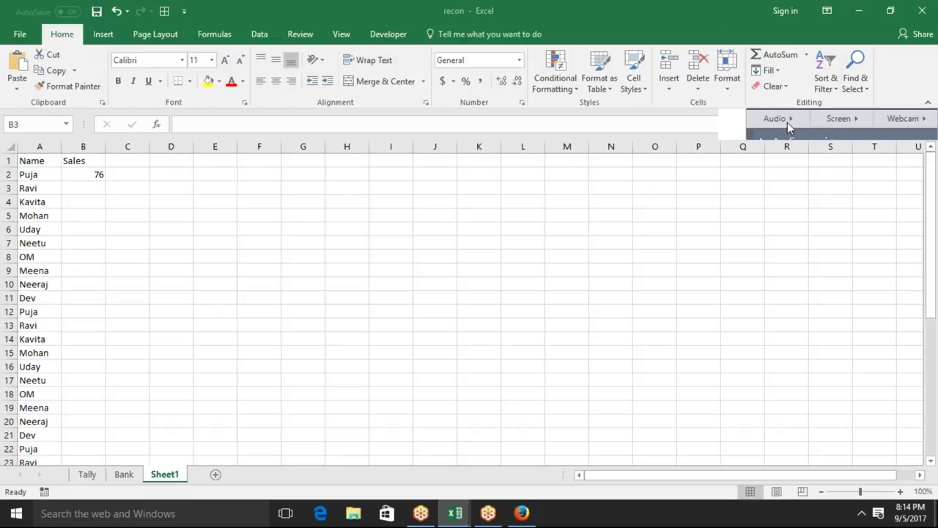
- Fill B2's RANDBETWEEN formula down the Sales column and paste it back as fixed values
{"action": "left_click", "coordinate": [90, 189]}
{"action": "left_click", "coordinate": [96, 176]}
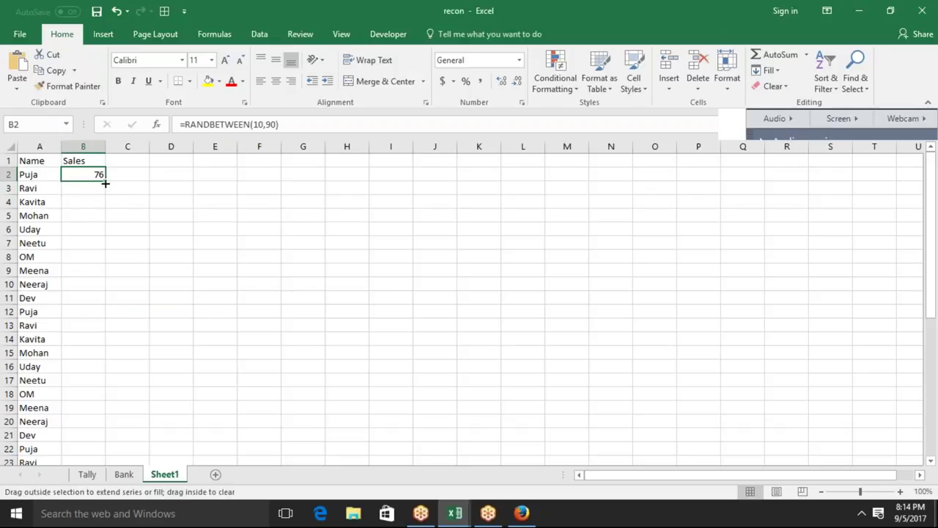
{"action": "double_click", "coordinate": [100, 177]}
{"action": "key", "text": "ctrl+c"}
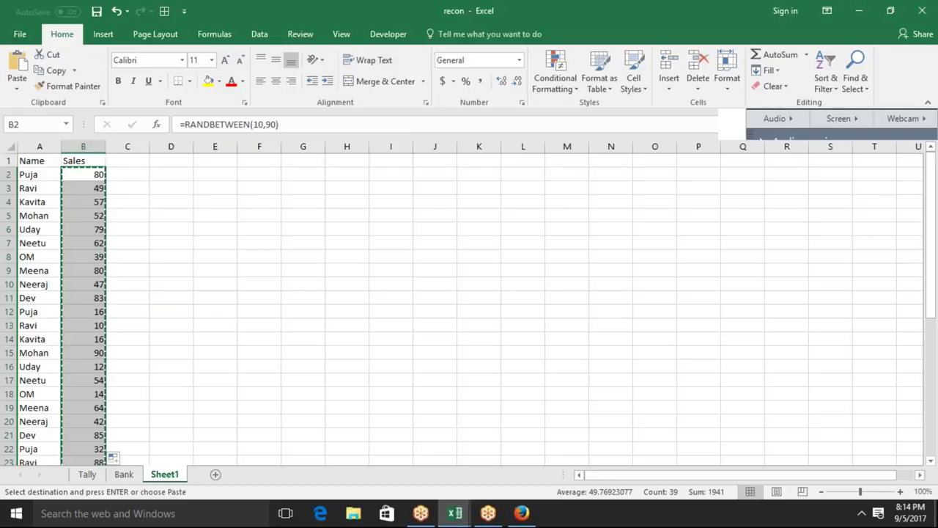
{"action": "left_click", "coordinate": [16, 89]}
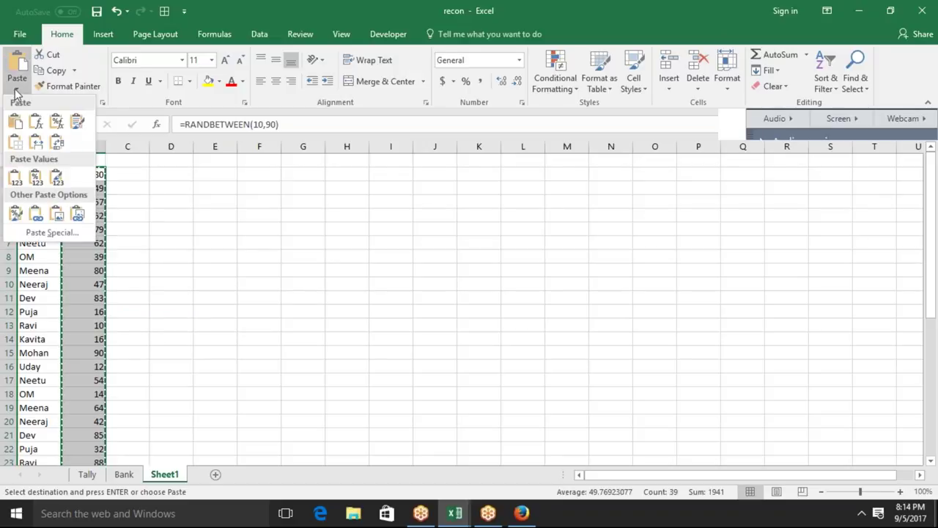
{"action": "left_click", "coordinate": [16, 177]}
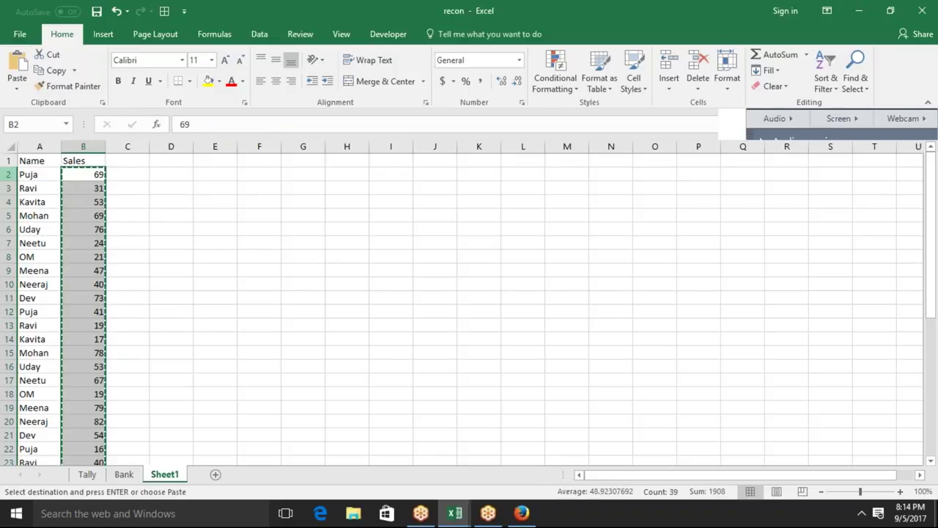
{"action": "key", "text": "Escape"}
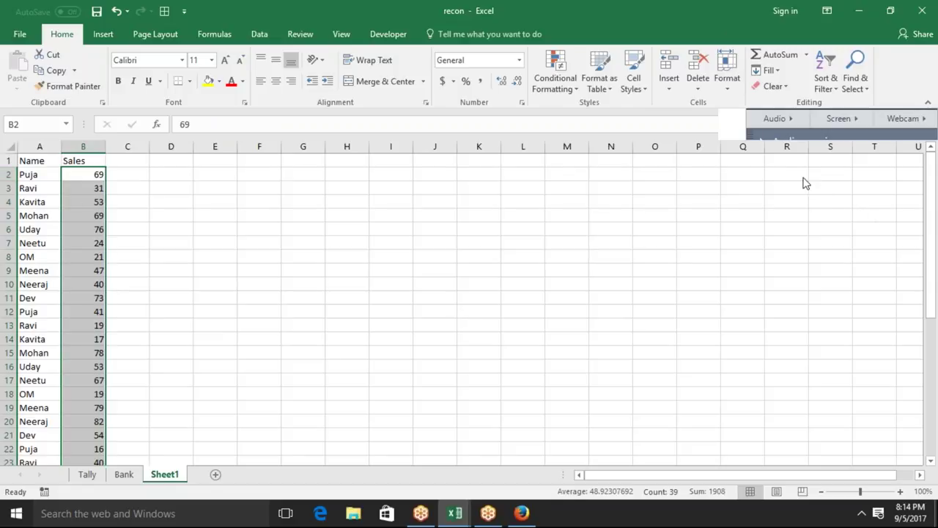
{"action": "left_click", "coordinate": [796, 176]}
{"action": "left_click", "coordinate": [212, 217]}
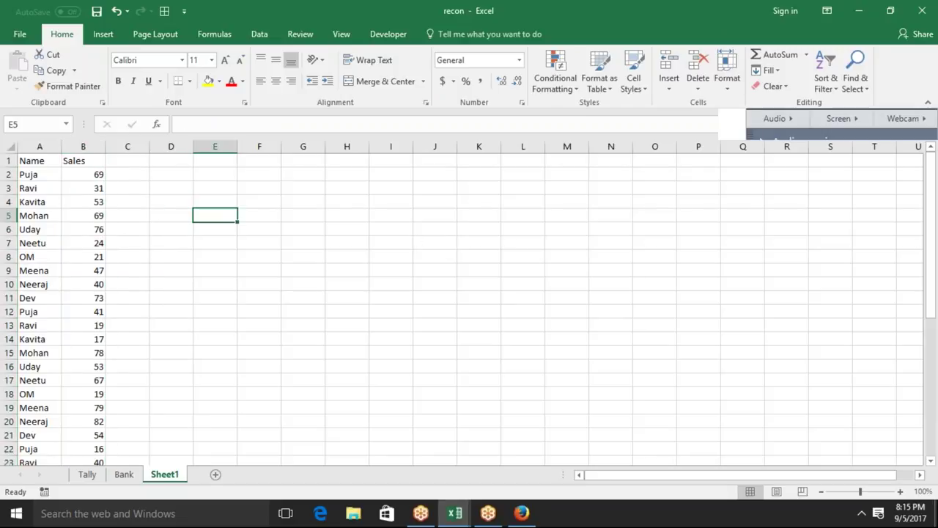
{"action": "left_click", "coordinate": [77, 192]}
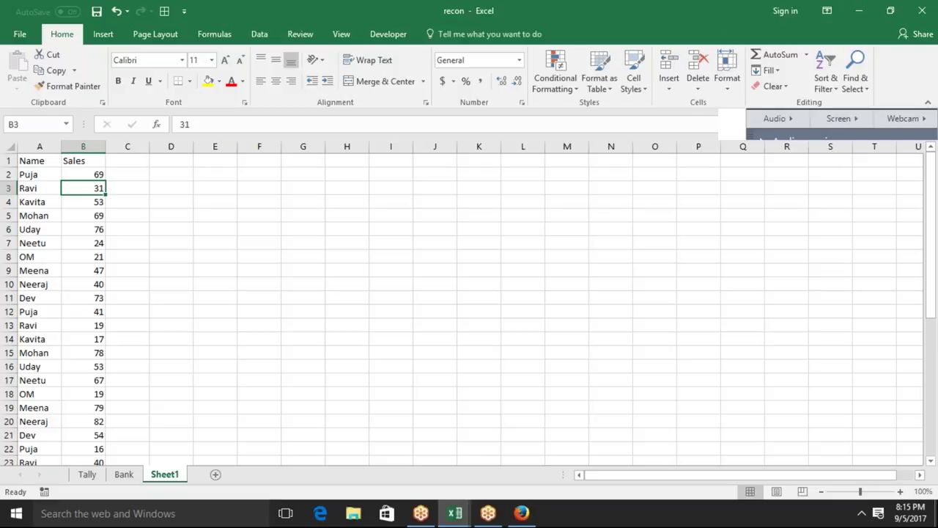
{"action": "left_click", "coordinate": [95, 215]}
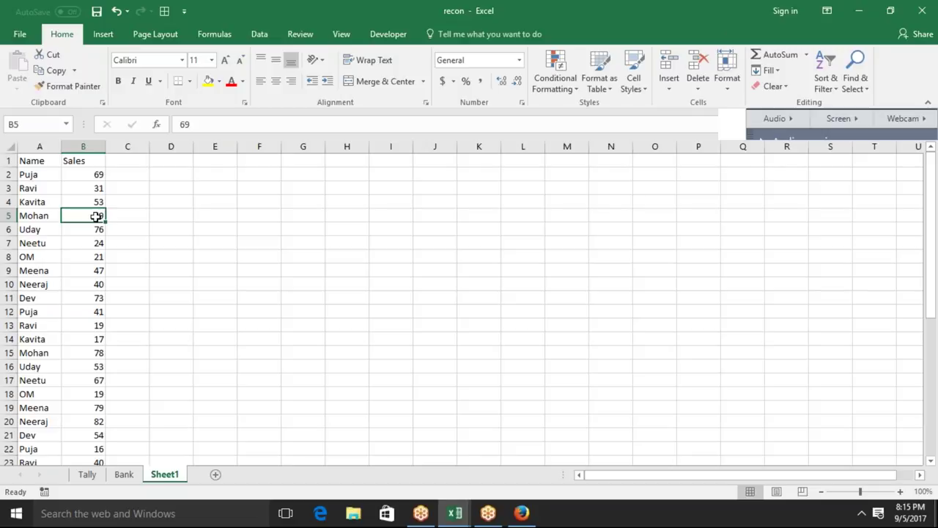
{"action": "key", "text": "ctrl+Down"}
{"action": "key", "text": "ctrl+Up"}
{"action": "key", "text": "Down"}
{"action": "key", "text": "Up"}
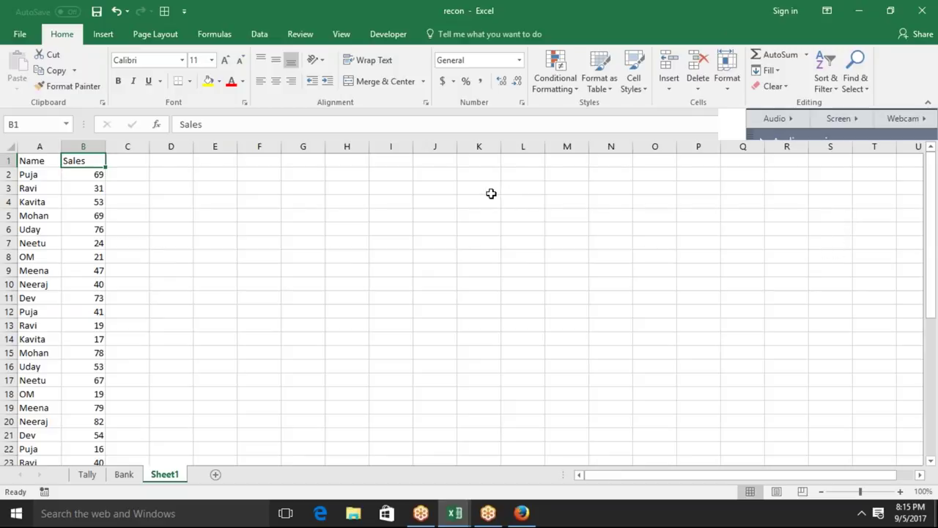
- Add lookup headings Name in G3 and Sales in H3, with Puja in G4
{"action": "left_click", "coordinate": [44, 167]}
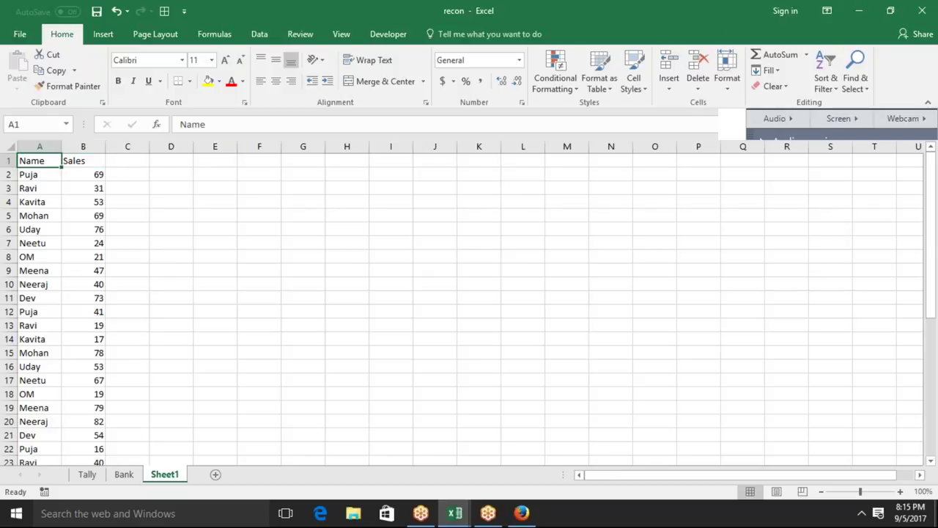
{"action": "key", "text": "ctrl+c"}
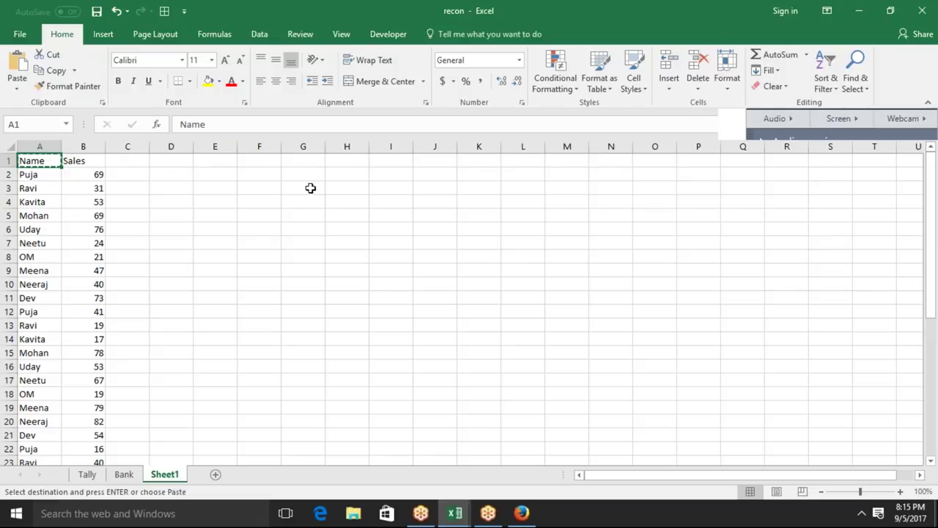
{"action": "left_click", "coordinate": [311, 188]}
{"action": "key", "text": "Escape"}
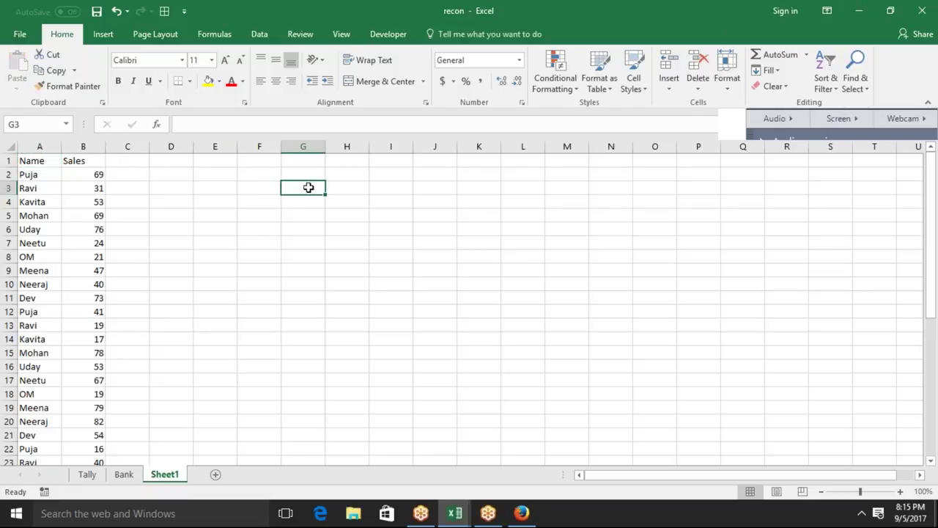
{"action": "type", "text": "Na"}
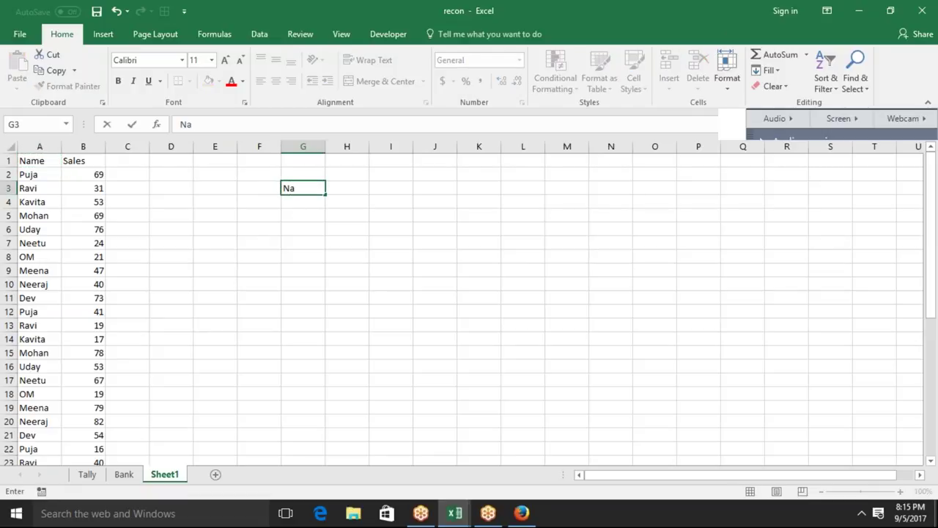
{"action": "type", "text": "me"}
{"action": "key", "text": "Return"}
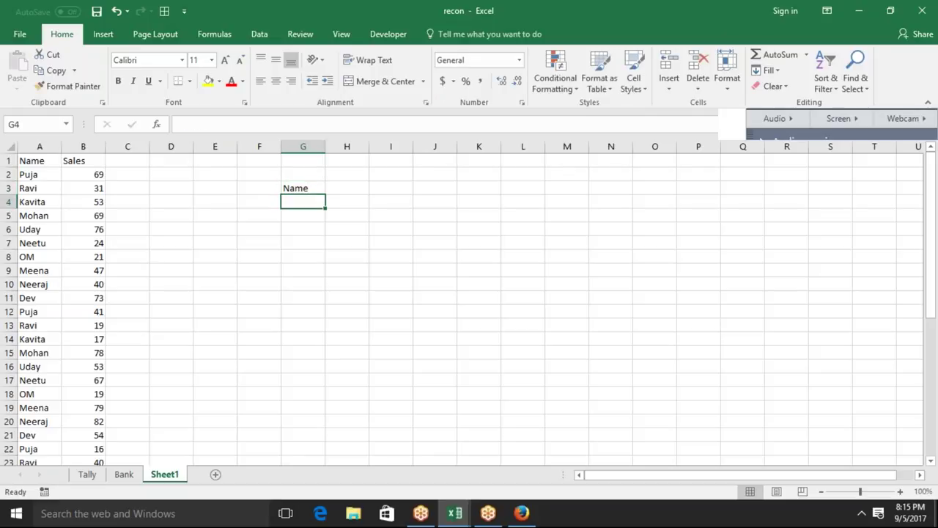
{"action": "type", "text": "Puja"}
{"action": "key", "text": "Tab"}
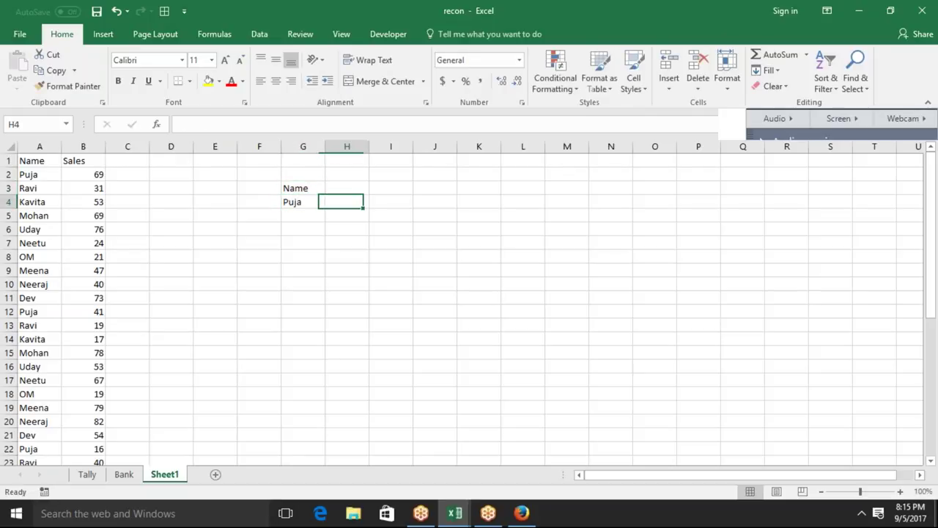
{"action": "left_click", "coordinate": [346, 188]}
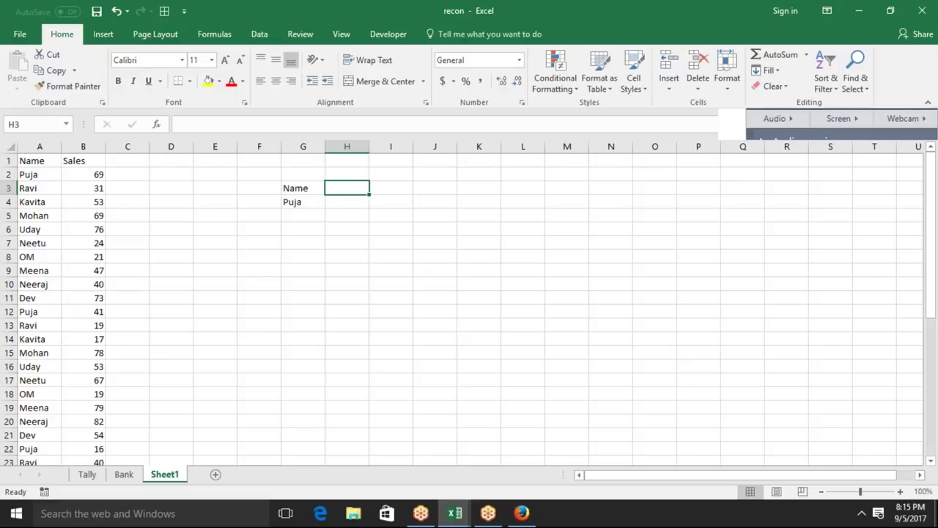
{"action": "type", "text": "Sales"}
{"action": "key", "text": "Return"}
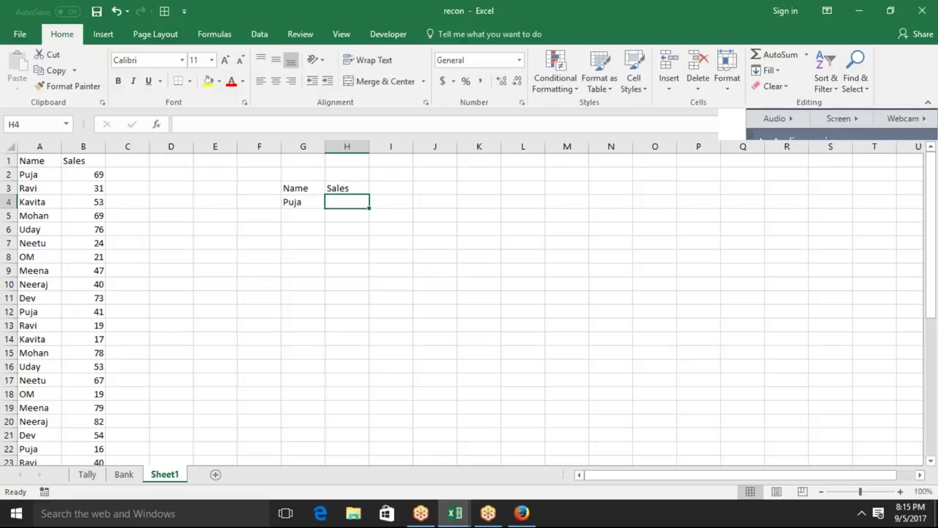
- Enter =VLOOKUP(G4,A:B,2,0) in H4 to return Puja's sales, 69
{"action": "type", "text": "=vl"}
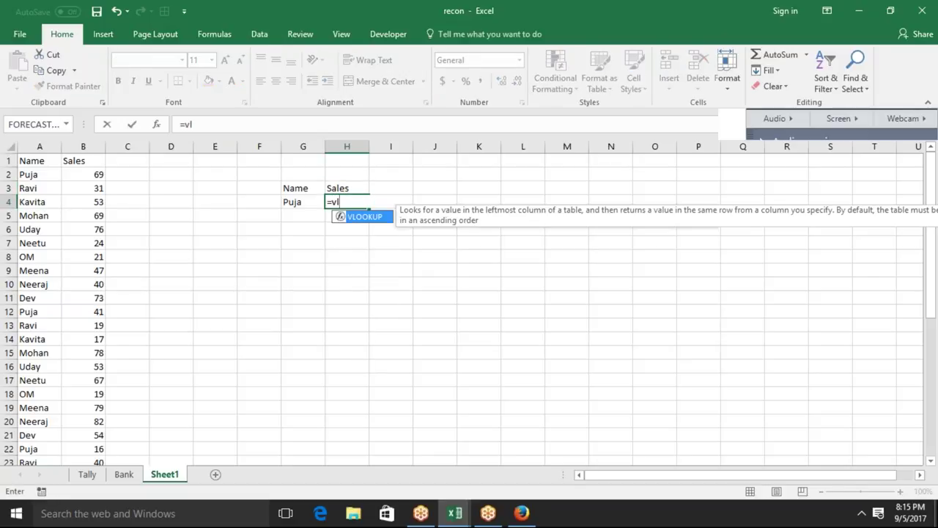
{"action": "key", "text": "Tab"}
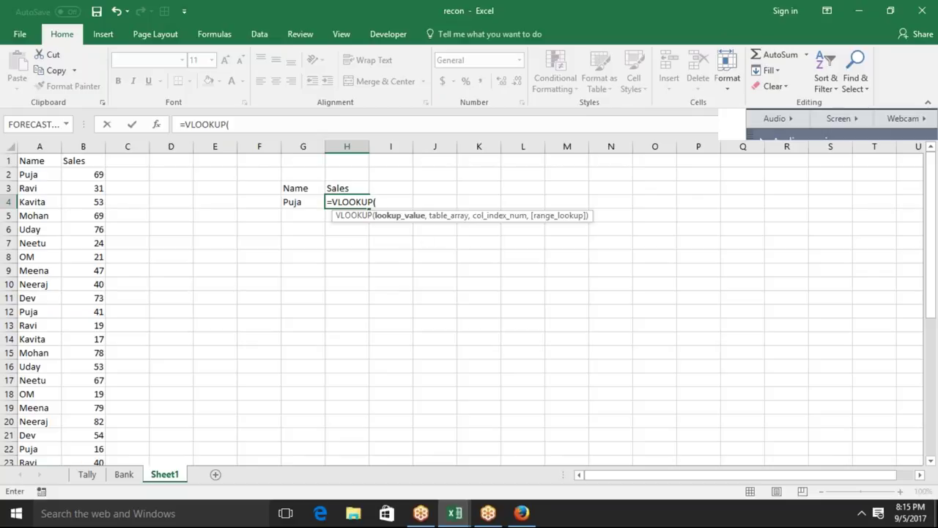
{"action": "left_click", "coordinate": [297, 204]}
{"action": "type", "text": ","}
{"action": "left_click_drag", "start_coordinate": [38, 147], "coordinate": [81, 147]}
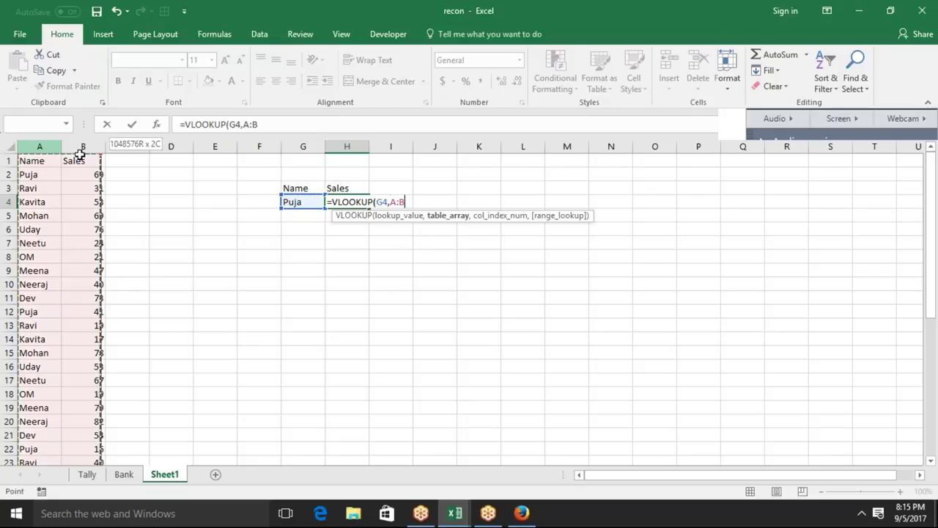
{"action": "type", "text": ",2,0"}
{"action": "key", "text": "Return"}
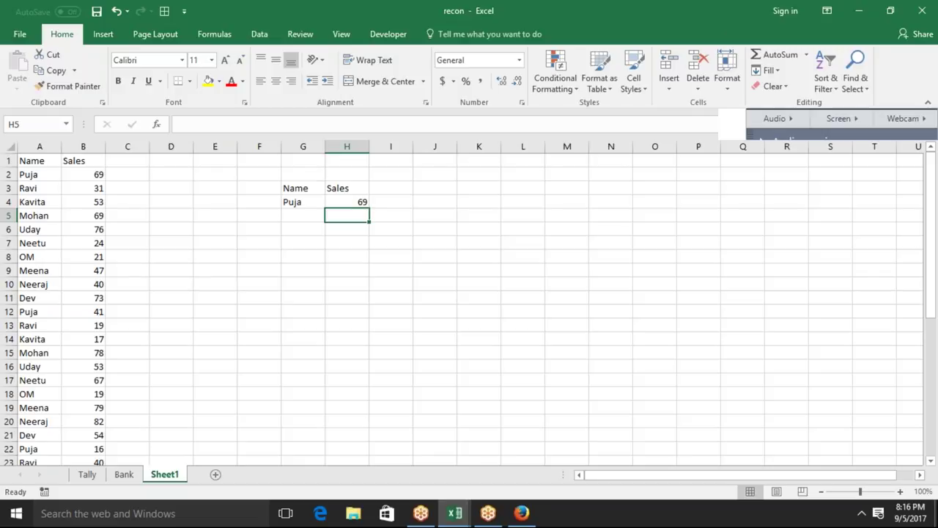
- Check Puja's rows in column A and type the expected result 69,41,16 in I4
{"action": "left_click", "coordinate": [31, 177]}
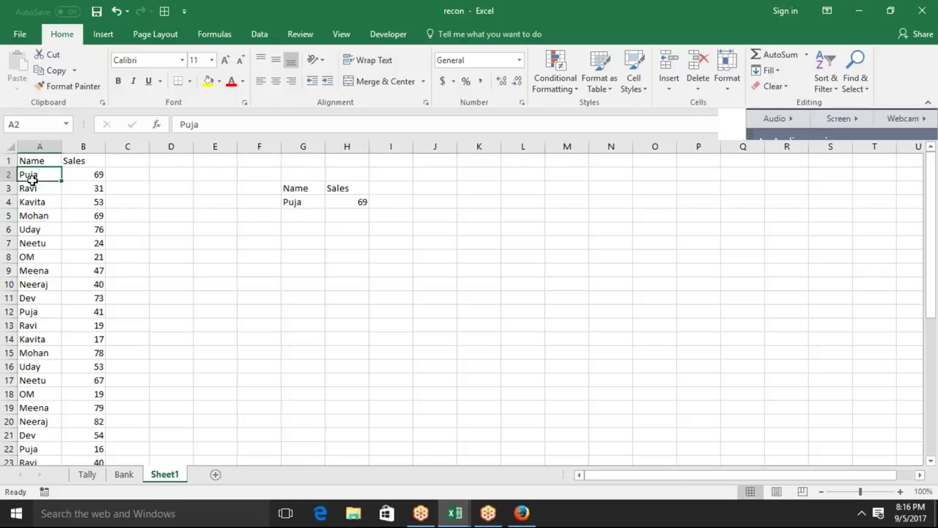
{"action": "left_click", "coordinate": [34, 311]}
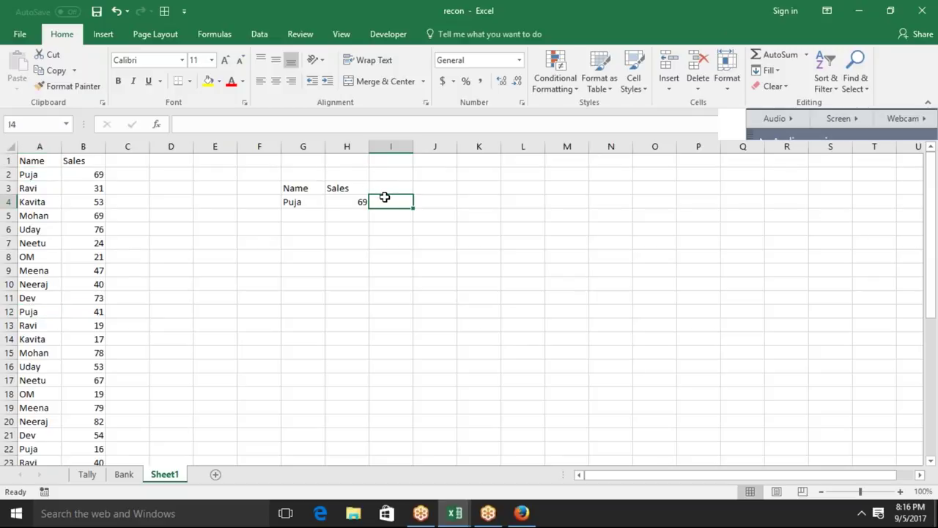
{"action": "type", "text": "69,"}
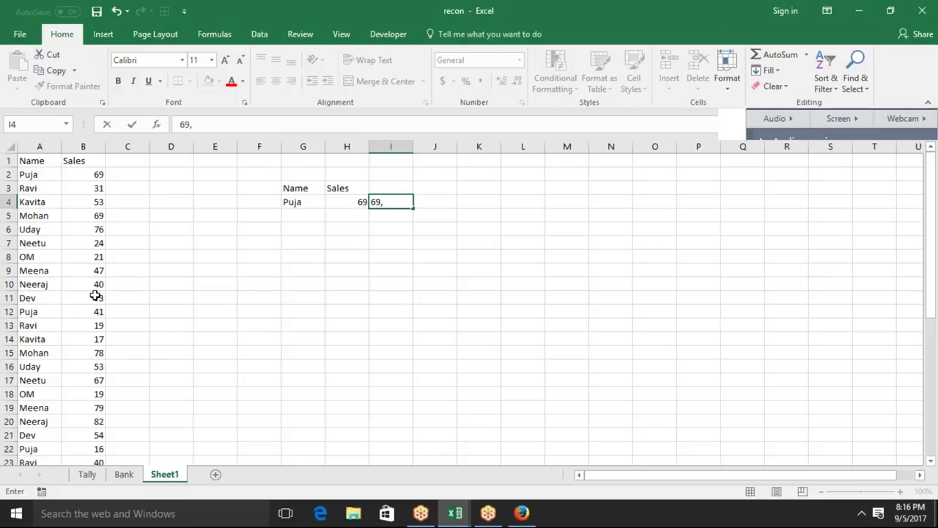
{"action": "type", "text": "41,"}
{"action": "type", "text": "16"}
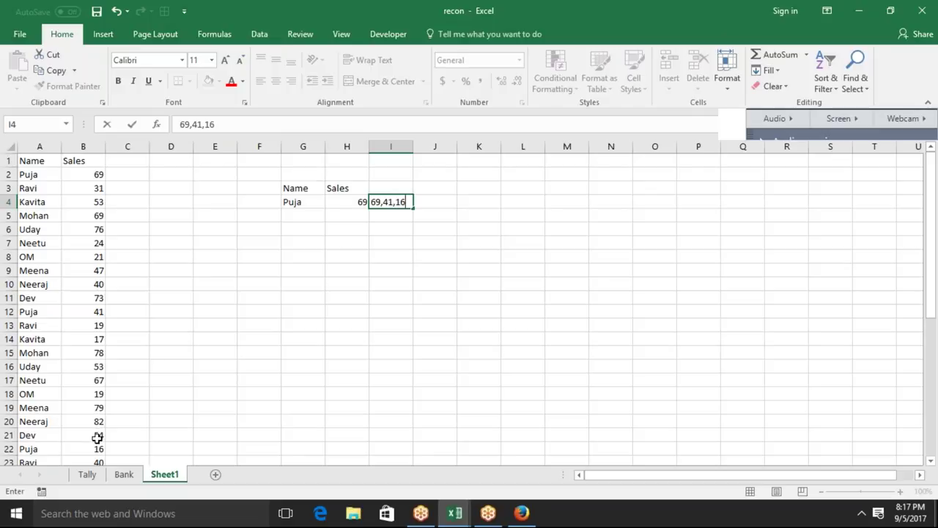
{"action": "key", "text": "Return"}
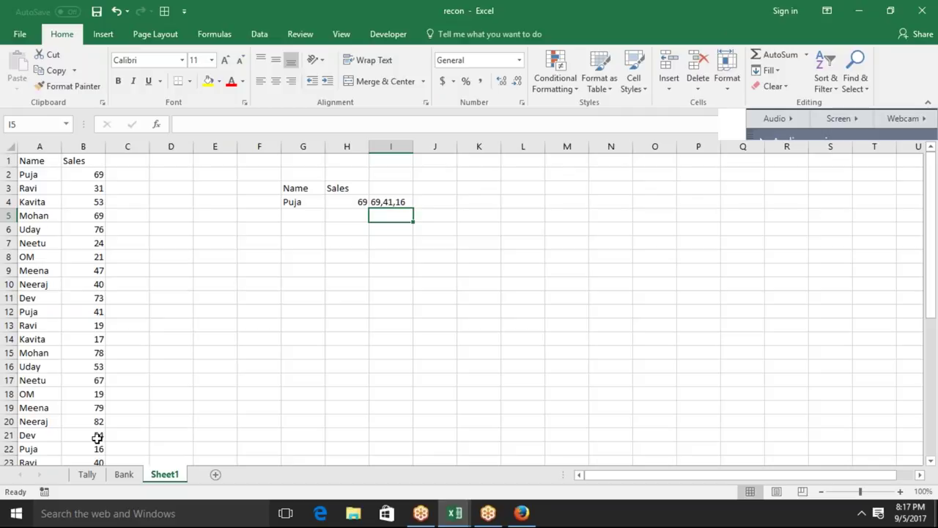
{"action": "key", "text": "Up"}
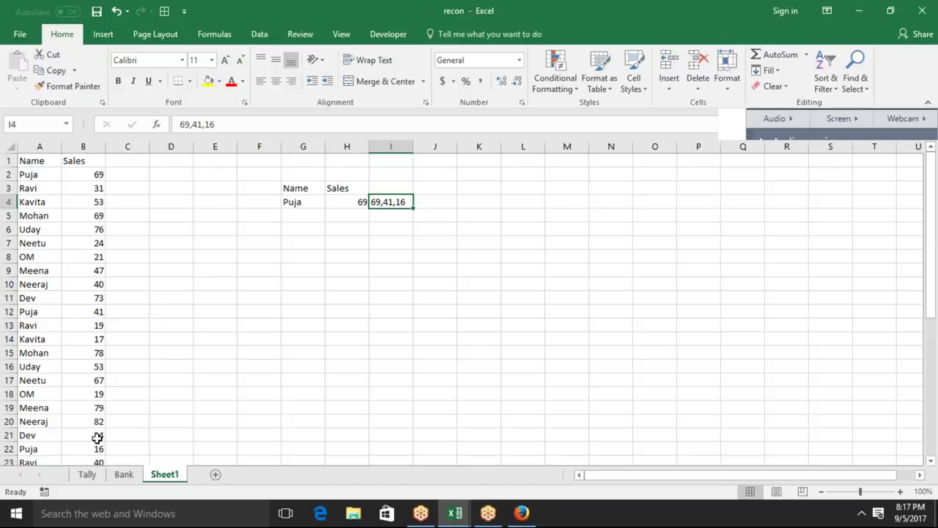
- Open the Visual Basic editor from the Developer tab and insert a new module
{"action": "left_click", "coordinate": [393, 36]}
{"action": "left_click", "coordinate": [18, 79]}
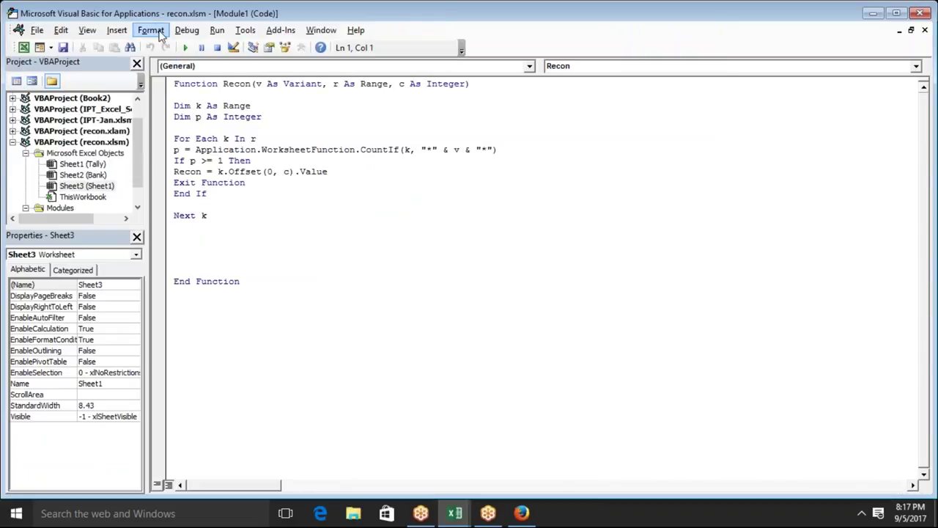
{"action": "left_click", "coordinate": [117, 30]}
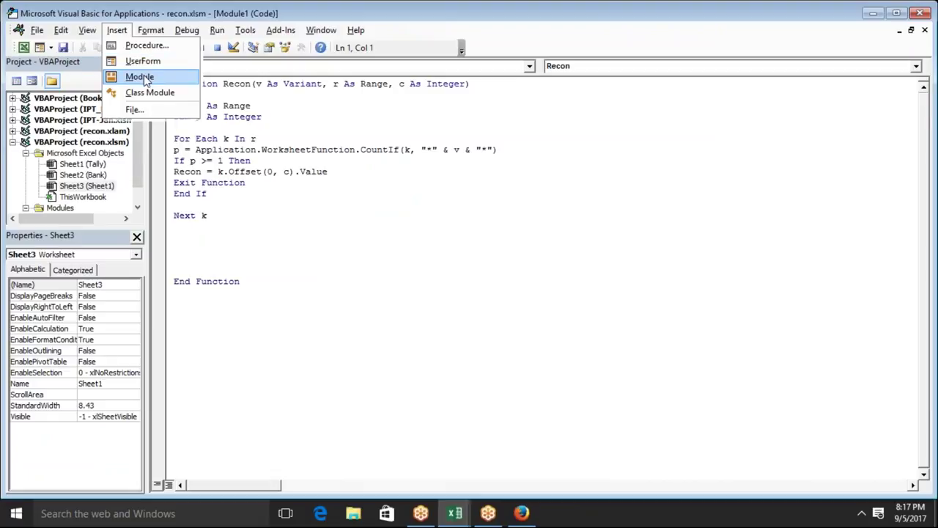
{"action": "left_click", "coordinate": [145, 79]}
- Declare Function ALookup(v As Variant, r As Range, c As Integer) in the module
{"action": "type", "text": "function "}
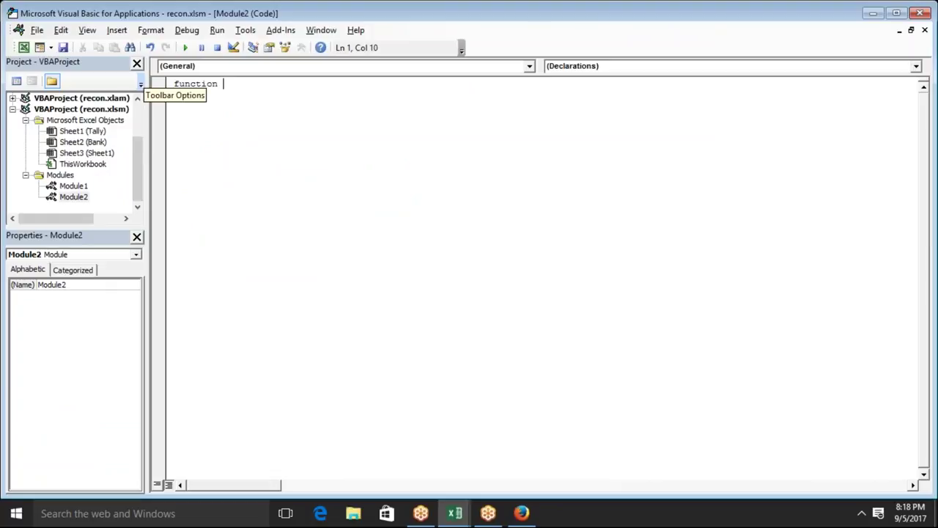
{"action": "type", "text": "Loo"}
{"action": "key", "text": "BackSpace"}
{"action": "key", "text": "BackSpace"}
{"action": "key", "text": "BackSpace"}
{"action": "type", "text": "ALookup"}
{"action": "type", "text": "("}
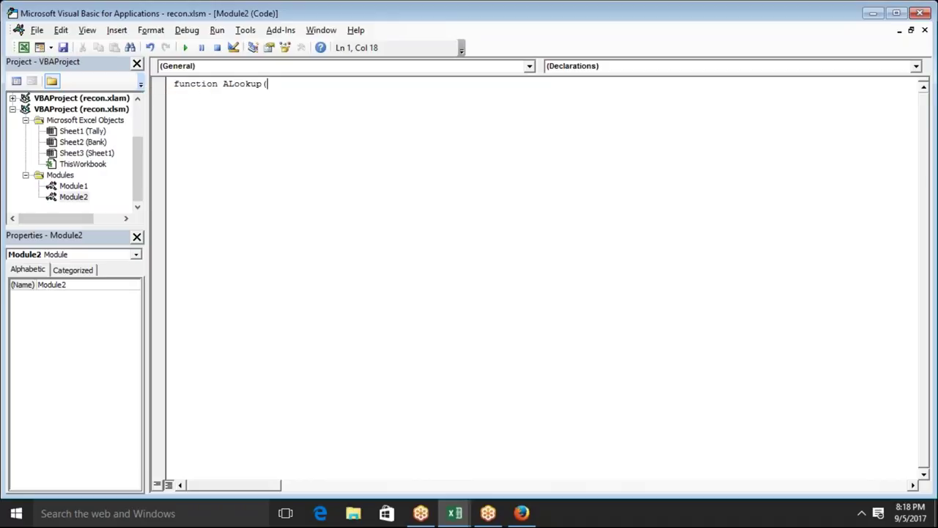
{"action": "type", "text": "v as "}
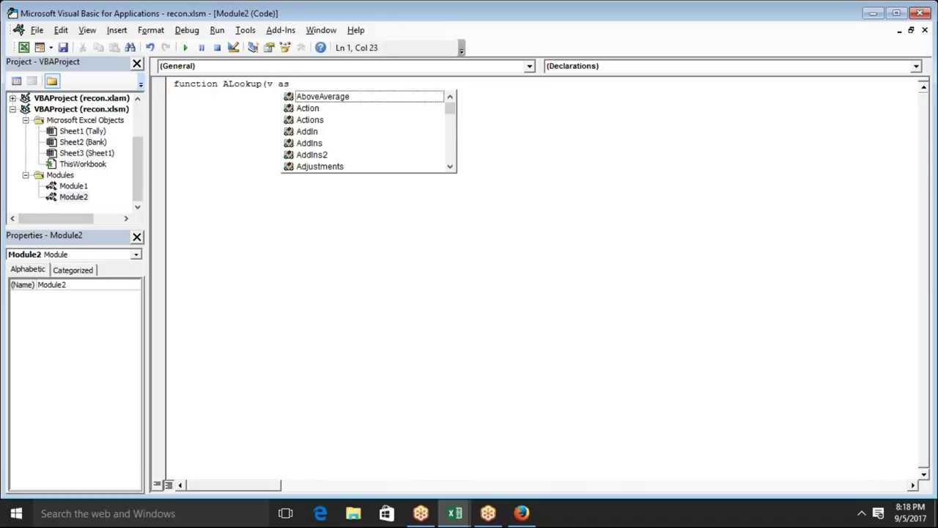
{"action": "type", "text": "va"}
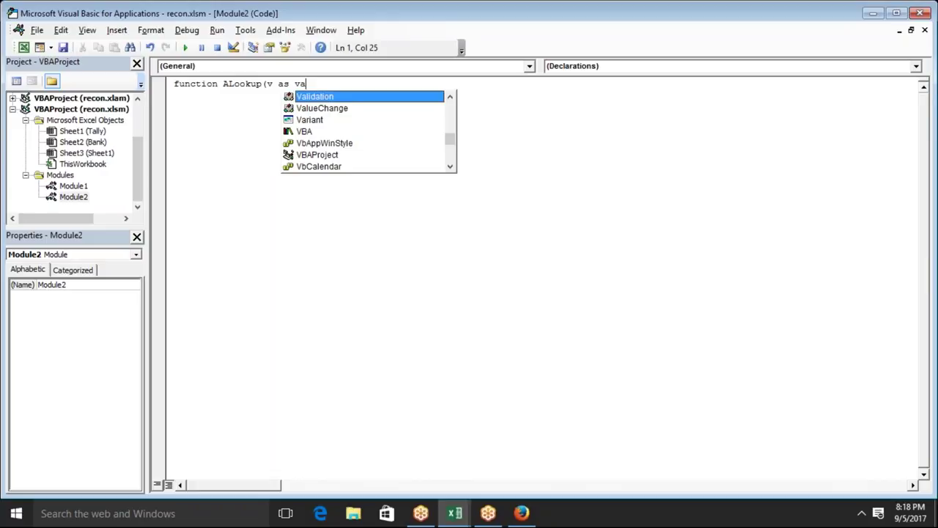
{"action": "key", "text": "Down"}
{"action": "key", "text": "Down"}
{"action": "key", "text": "Tab"}
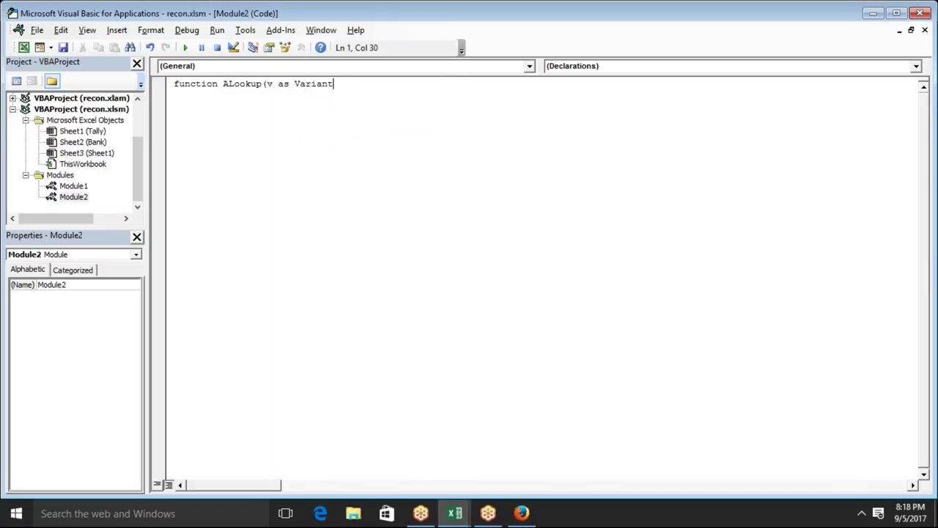
{"action": "type", "text": ","}
{"action": "type", "text": "r "}
{"action": "type", "text": "as ra"}
{"action": "key", "text": "Tab"}
{"action": "type", "text": ","}
{"action": "type", "text": "c"}
{"action": "type", "text": " a"}
{"action": "type", "text": "s "}
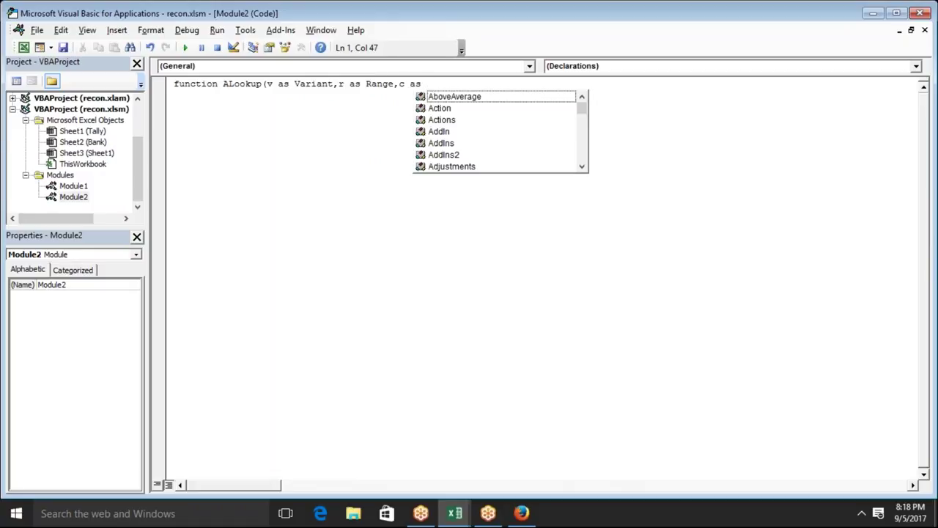
{"action": "type", "text": "in"}
{"action": "key", "text": "Tab"}
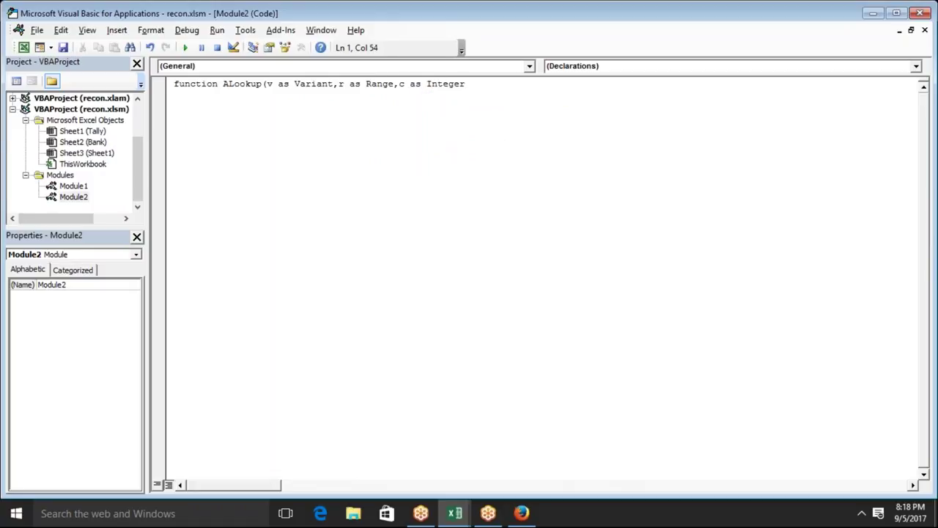
{"action": "key", "text": "Return"}
{"action": "key", "text": "Return"}
{"action": "key", "text": "Return"}
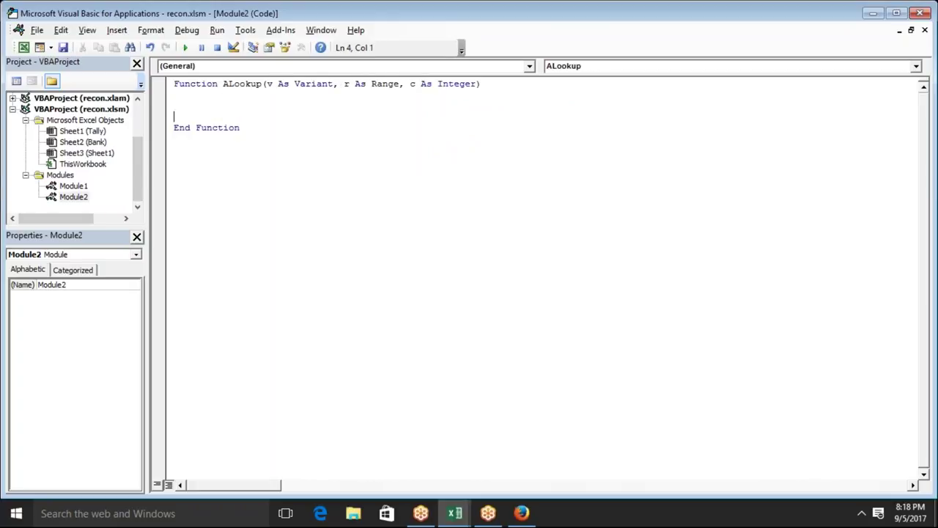
{"action": "key", "text": "alt+F11"}
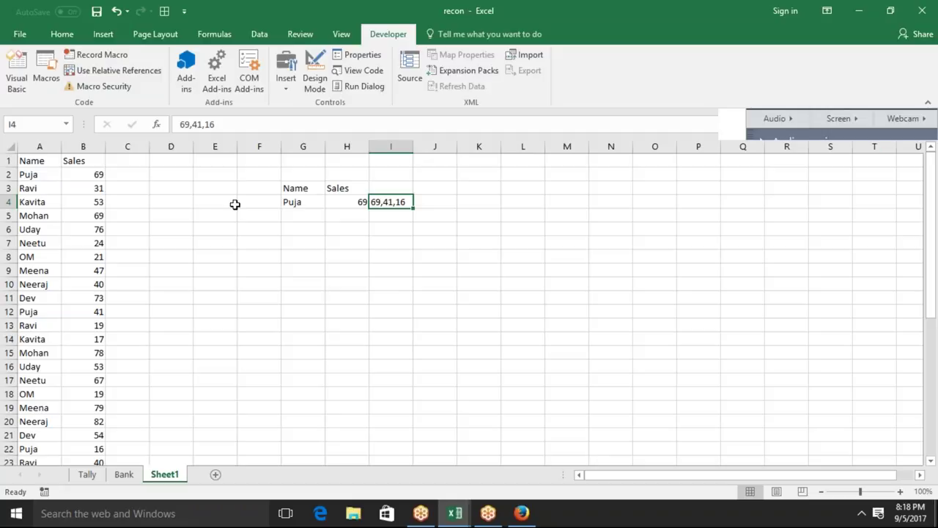
- Replace H4's formula with =ALookup(G4,A2:A40,1), which returns 0
{"action": "left_click", "coordinate": [362, 204]}
{"action": "type", "text": "="}
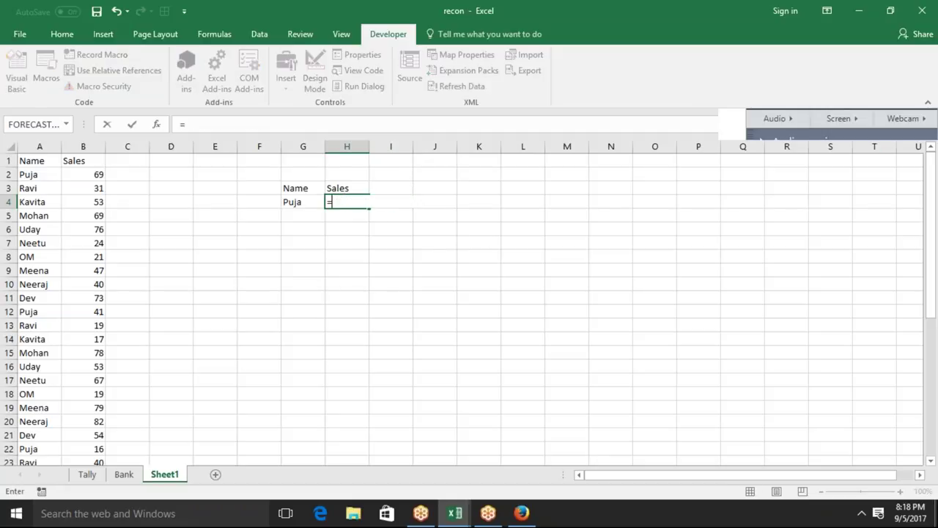
{"action": "type", "text": "A"}
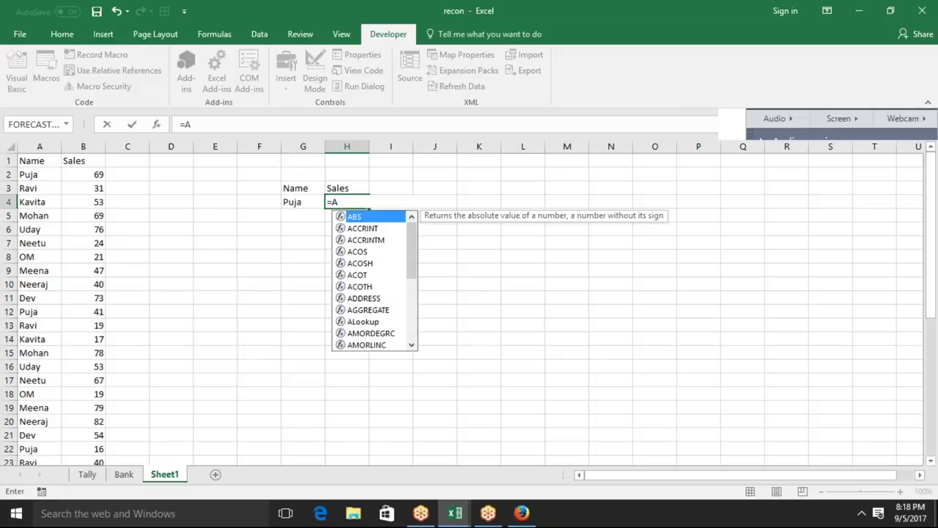
{"action": "type", "text": "l"}
{"action": "key", "text": "Tab"}
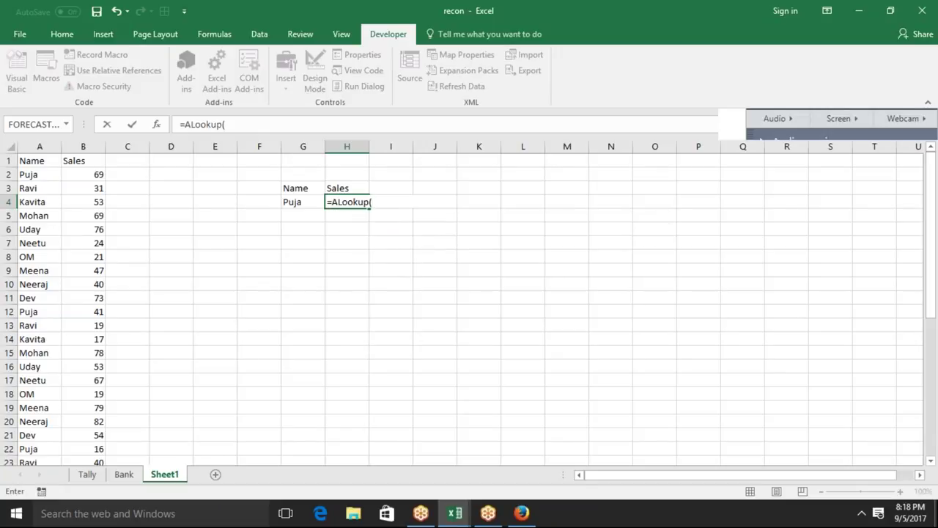
{"action": "left_click", "coordinate": [303, 201]}
{"action": "type", "text": ","}
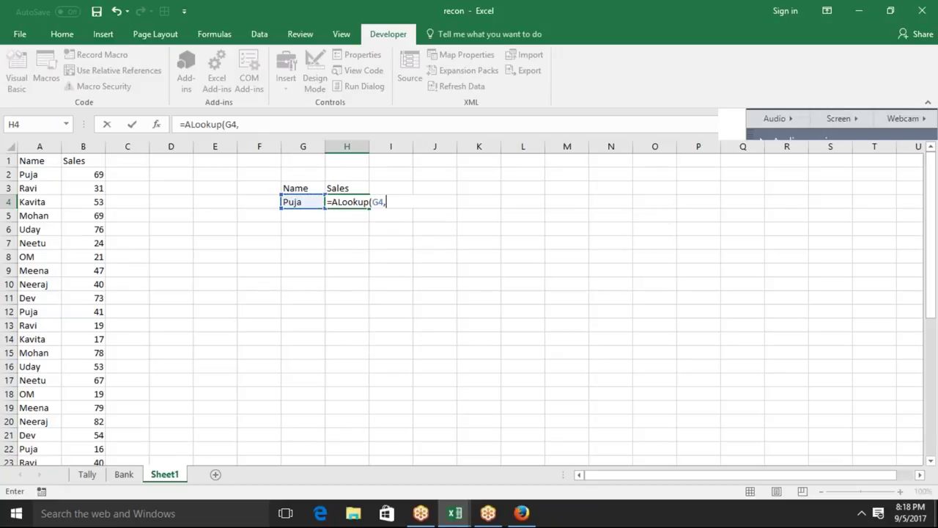
{"action": "left_click", "coordinate": [44, 176]}
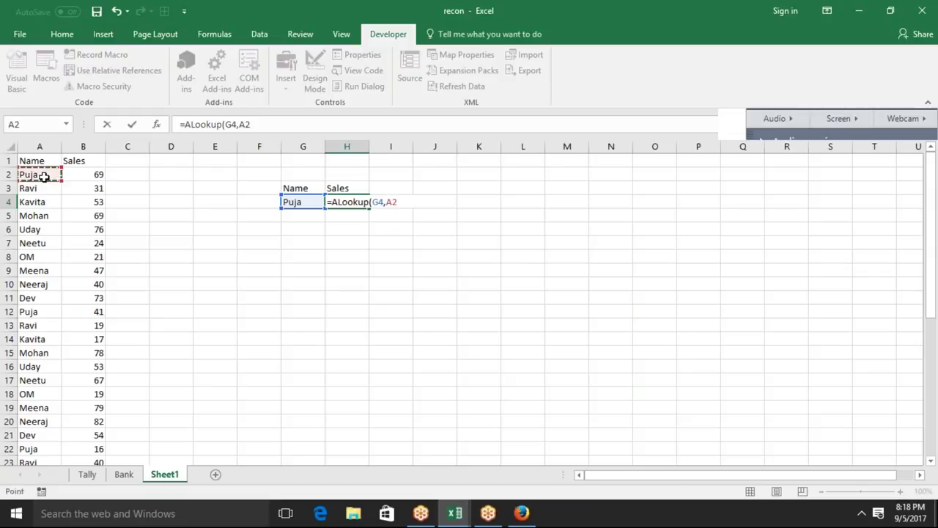
{"action": "key", "text": "ctrl+shift+Down"}
{"action": "type", "text": ",1"}
{"action": "key", "text": "Return"}
{"action": "key", "text": "Up"}
{"action": "scroll", "coordinate": [44, 176], "scroll_direction": "up", "scroll_amount": 1}
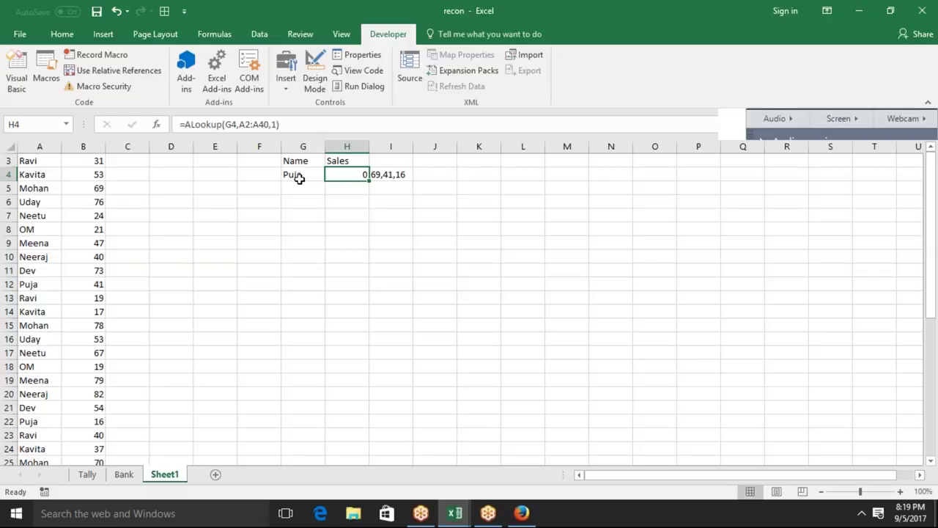
- Switch to the ALookup code and highlight its v parameter
{"action": "key", "text": "alt+F11"}
{"action": "double_click", "coordinate": [268, 84]}
{"action": "key", "text": "alt+F11"}
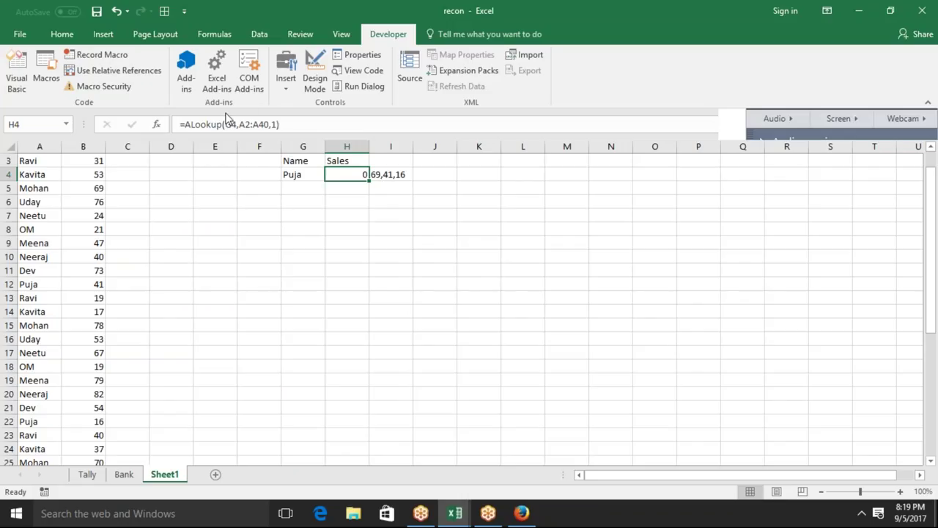
{"action": "key", "text": "alt+F11"}
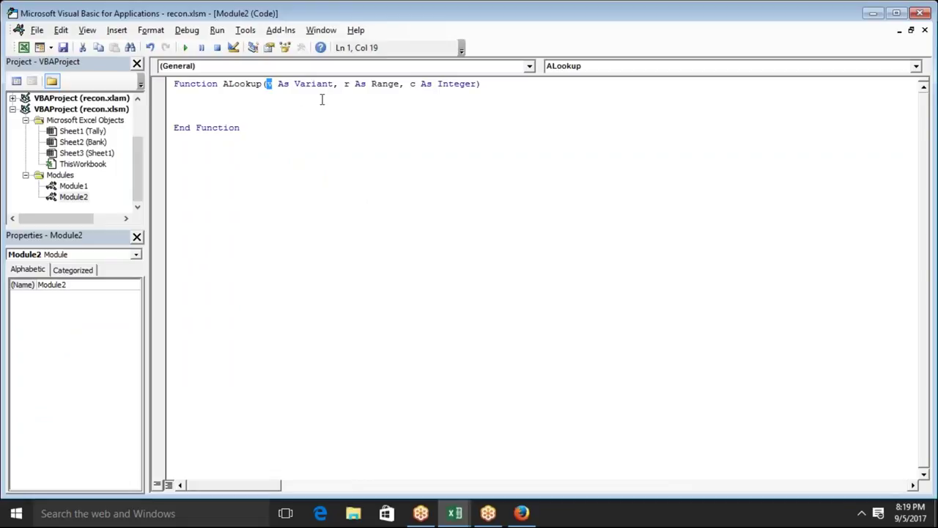
- Go over the r and c parameters in the ALookup header
{"action": "left_click", "coordinate": [347, 84]}
{"action": "key", "text": "alt+F11"}
{"action": "key", "text": "alt+F11"}
{"action": "double_click", "coordinate": [413, 83]}
- Insert blank lines in the ALookup body and select the r As Range parameter
{"action": "left_click", "coordinate": [203, 106]}
{"action": "key", "text": "Return"}
{"action": "key", "text": "Return"}
{"action": "left_click", "coordinate": [174, 117]}
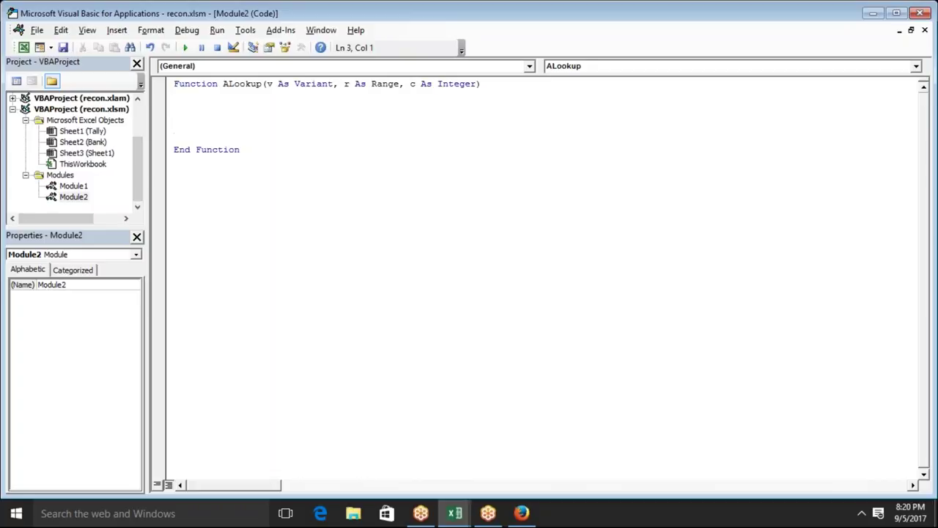
{"action": "left_click", "coordinate": [404, 84]}
{"action": "left_click_drag", "start_coordinate": [404, 84], "coordinate": [345, 85]}
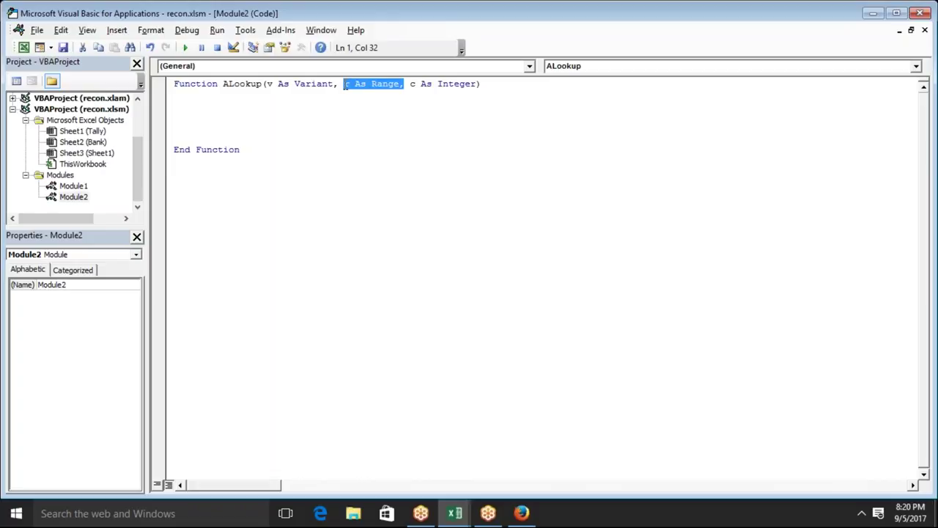
- Declare Dim k As Range and start a For Each k In r loop
{"action": "left_click", "coordinate": [206, 107]}
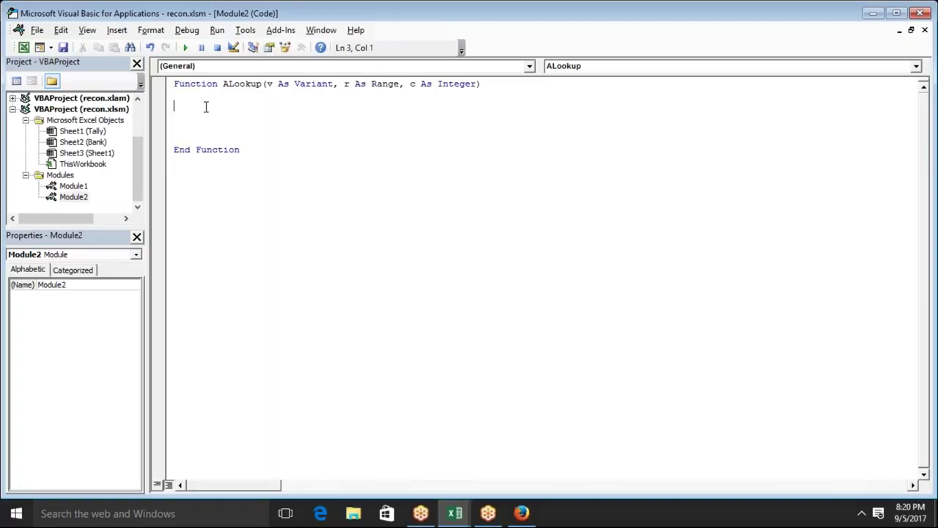
{"action": "type", "text": "dim r"}
{"action": "key", "text": "BackSpace"}
{"action": "type", "text": "k as"}
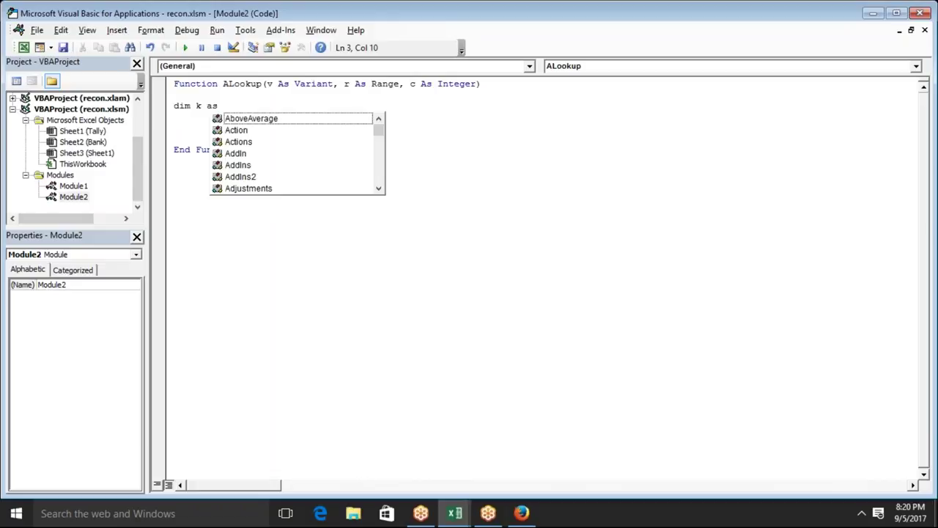
{"action": "key", "text": "Escape"}
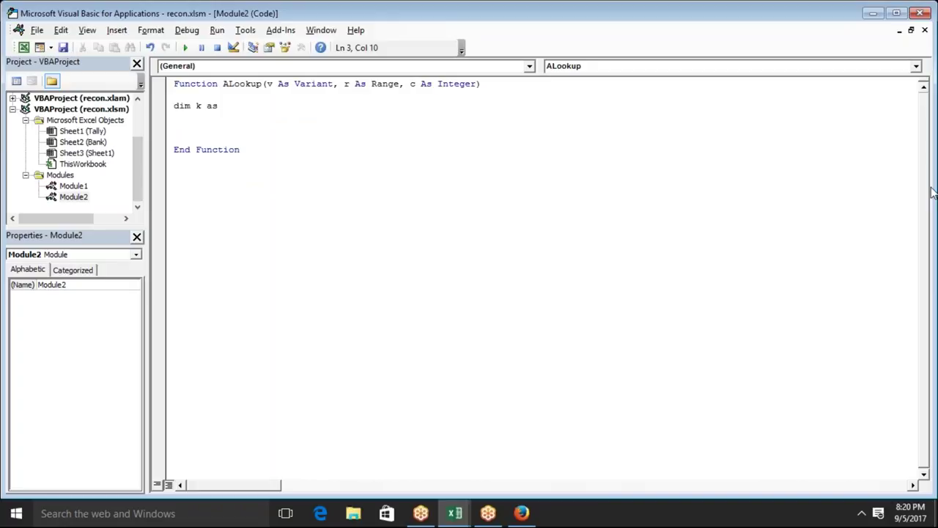
{"action": "left_click", "coordinate": [288, 139]}
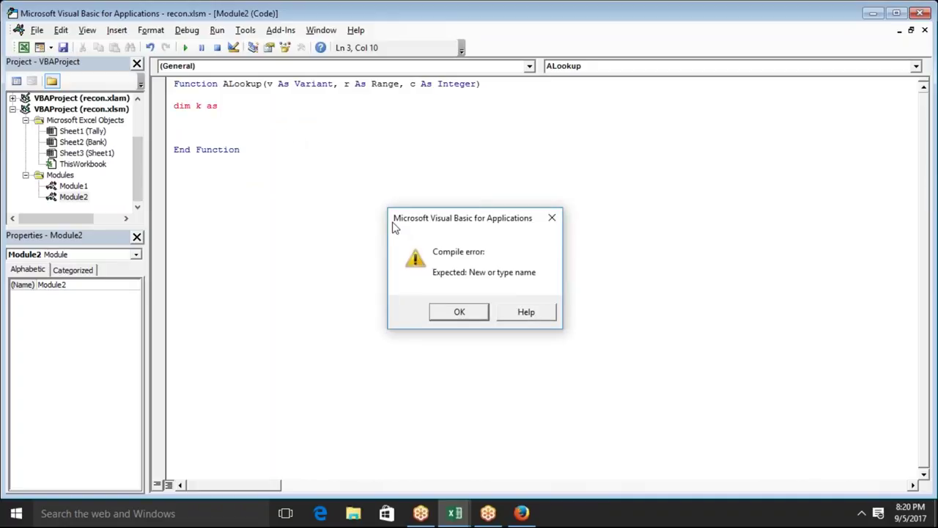
{"action": "key", "text": "Return"}
{"action": "key", "text": "ctrl+space"}
{"action": "type", "text": "r"}
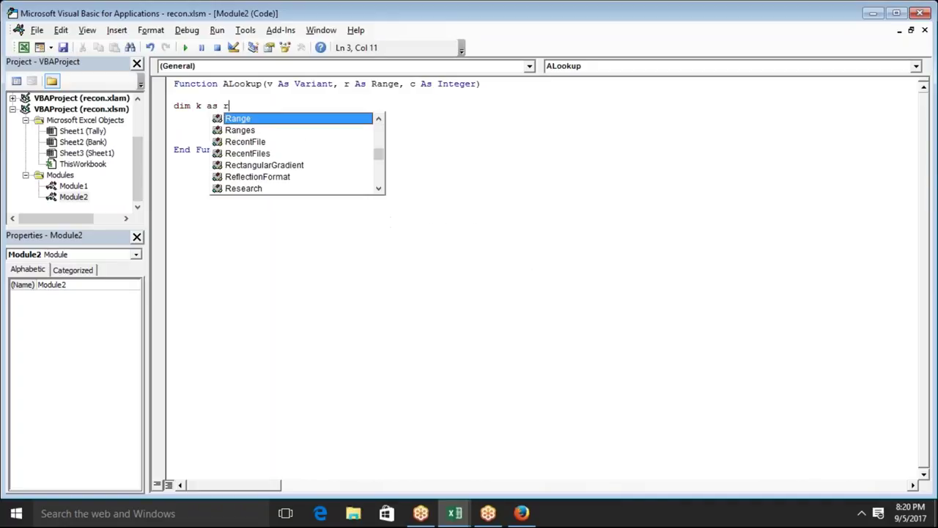
{"action": "key", "text": "Tab"}
{"action": "key", "text": "Return"}
{"action": "key", "text": "Return"}
{"action": "type", "text": "for each "}
{"action": "type", "text": "k in r"}
{"action": "key", "text": "Return"}
{"action": "key", "text": "Return"}
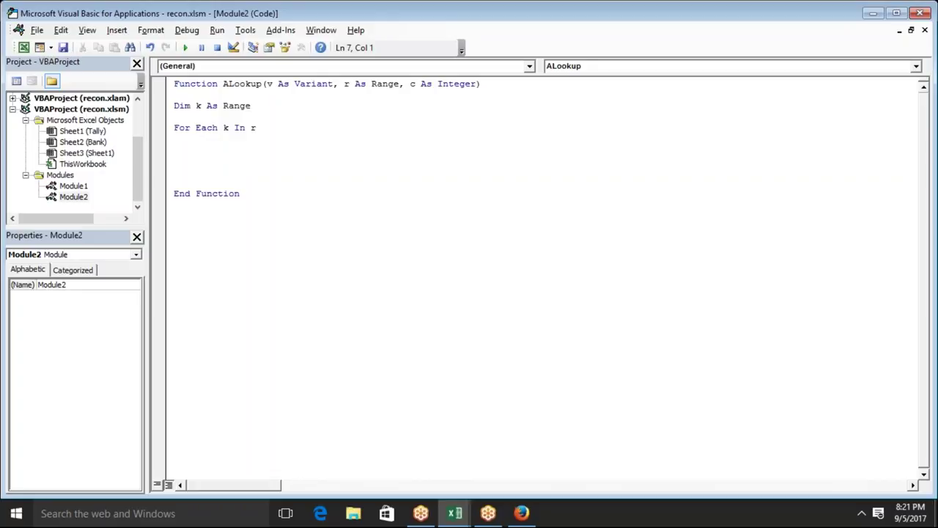
- Add the If k.Value = v Then condition and declare Dim m As String
{"action": "left_click", "coordinate": [174, 139]}
{"action": "type", "text": "if "}
{"action": "type", "text": "k.v"}
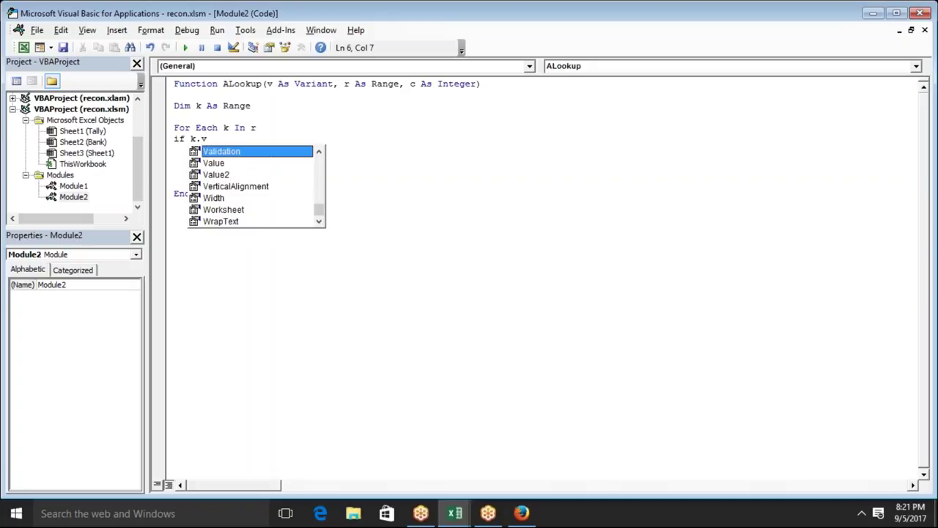
{"action": "type", "text": "a"}
{"action": "key", "text": "Tab"}
{"action": "type", "text": "=v then"}
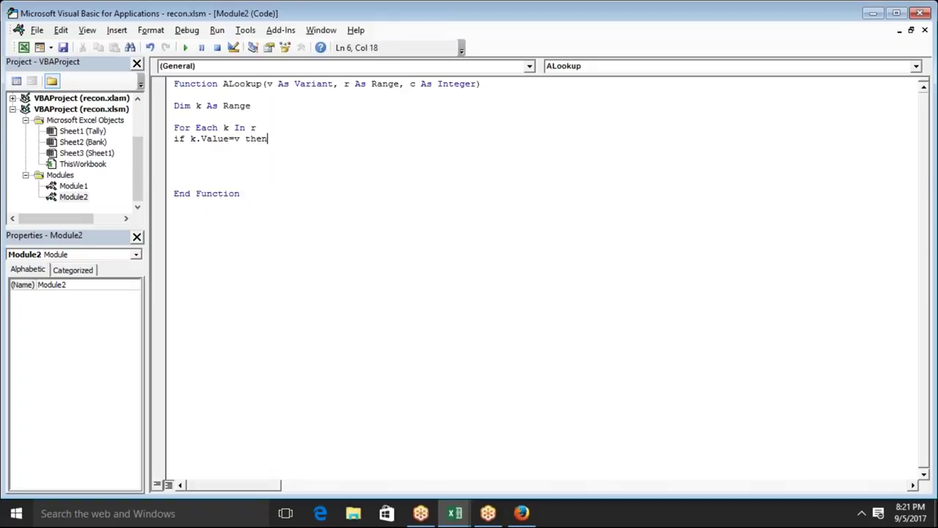
{"action": "key", "text": "Return"}
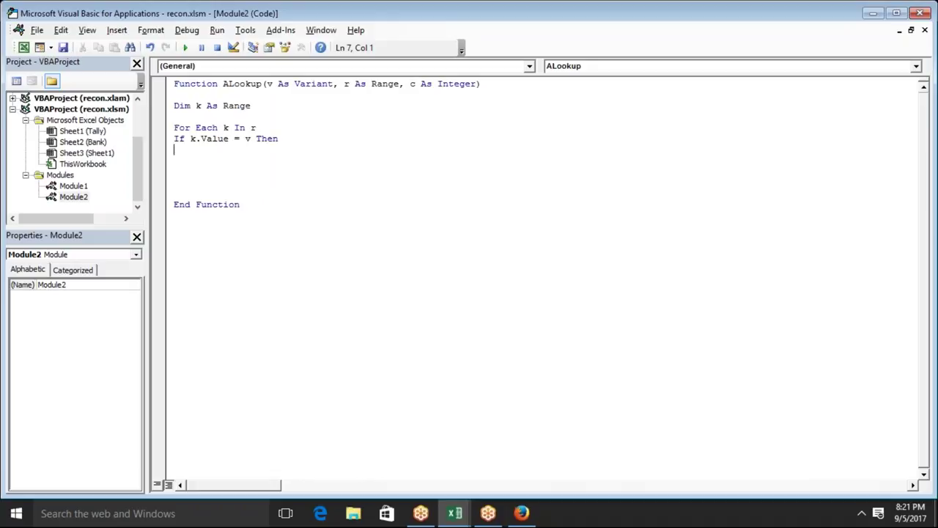
{"action": "key", "text": "Up"}
{"action": "key", "text": "Up"}
{"action": "key", "text": "Up"}
{"action": "key", "text": "Return"}
{"action": "key", "text": "Up"}
{"action": "type", "text": "dim m as "}
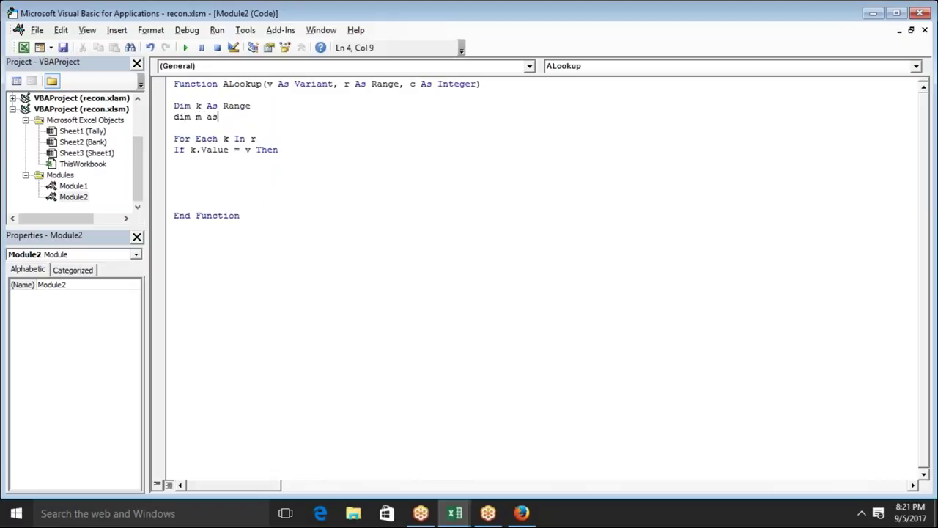
{"action": "type", "text": "str"}
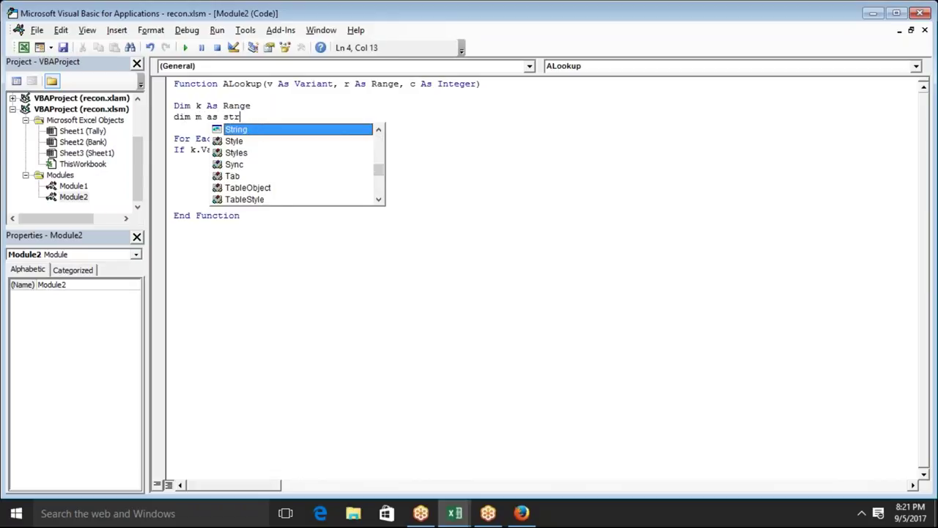
{"action": "key", "text": "Tab"}
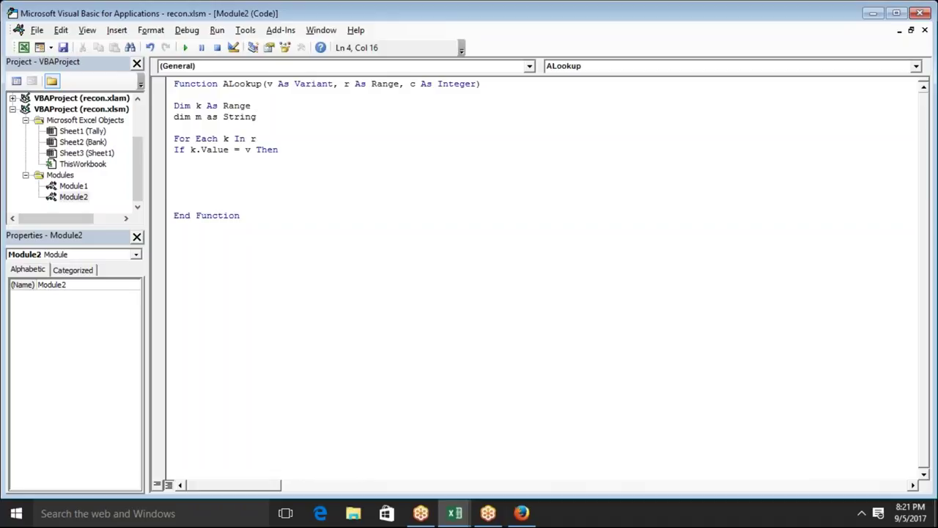
- Append matches with m = m & "," & k.Offset(0, c).Value, then close with End If and Next k
{"action": "key", "text": "Down"}
{"action": "key", "text": "Down"}
{"action": "key", "text": "Down"}
{"action": "key", "text": "Down"}
{"action": "type", "text": "m="}
{"action": "type", "text": "m "}
{"action": "type", "text": "& \",\" & "}
{"action": "type", "text": "k.v"}
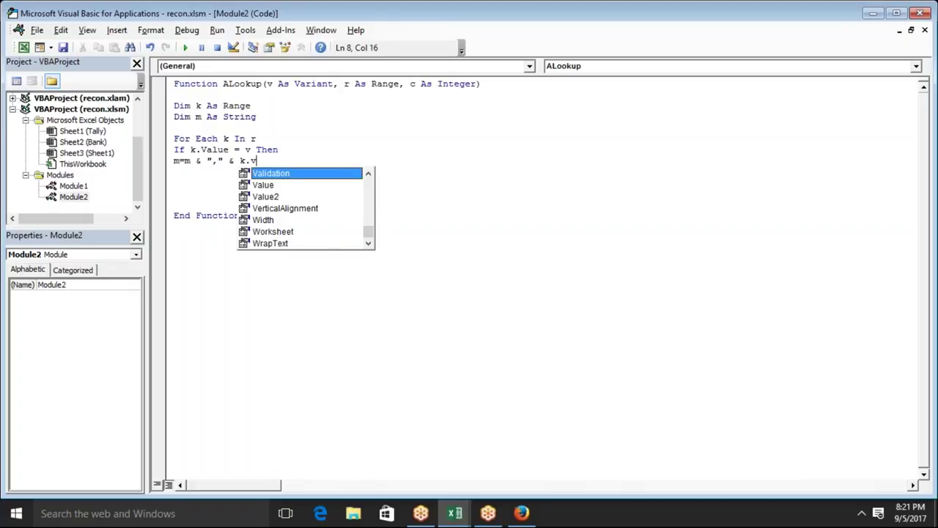
{"action": "key", "text": "BackSpace"}
{"action": "type", "text": "o"}
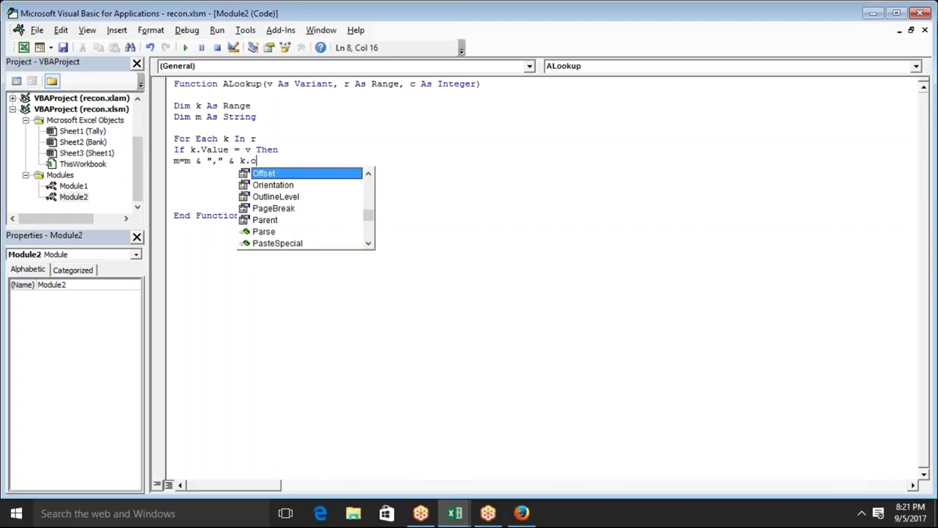
{"action": "key", "text": "Tab"}
{"action": "type", "text": "("}
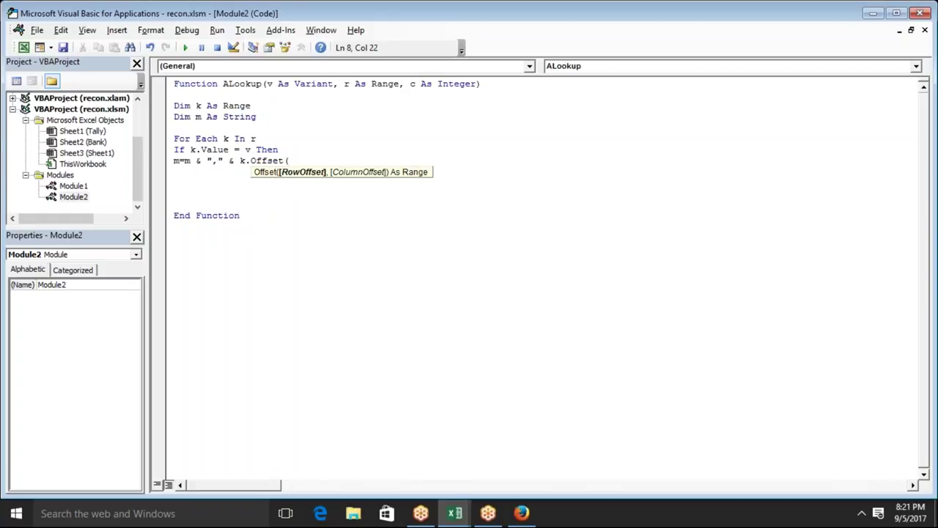
{"action": "type", "text": "0,"}
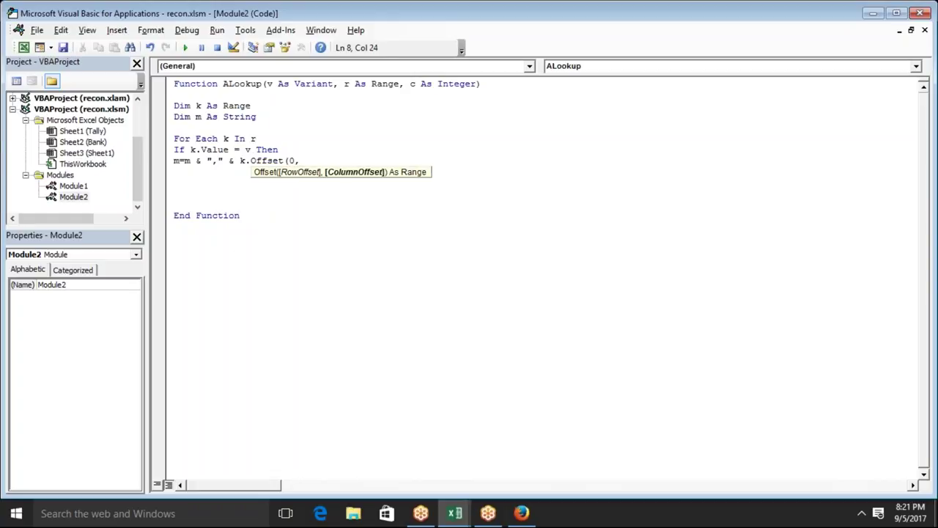
{"action": "type", "text": "c)"}
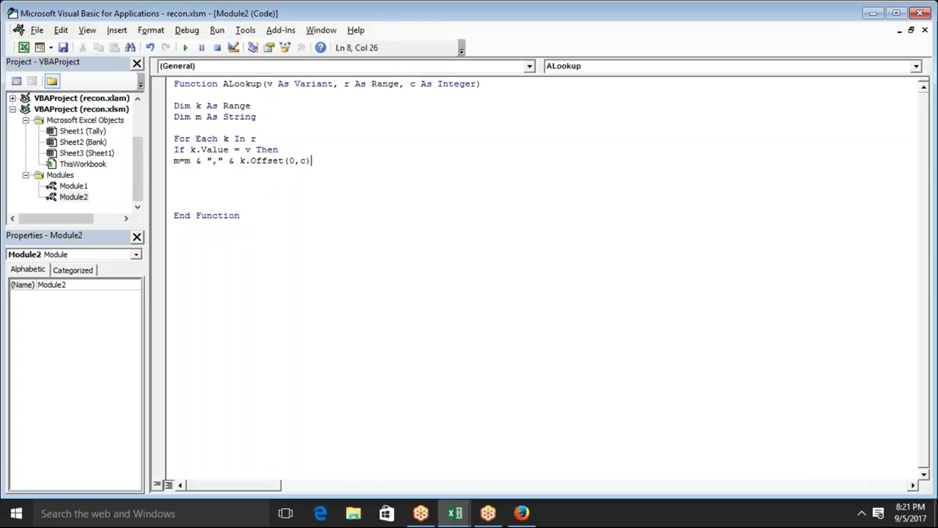
{"action": "type", "text": ".valu"}
{"action": "key", "text": "Return"}
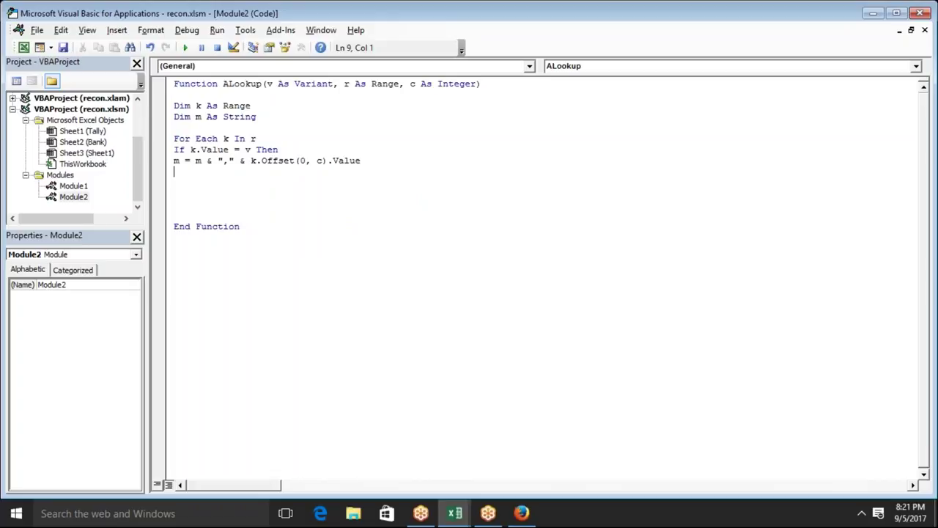
{"action": "type", "text": "end if"}
{"action": "key", "text": "Return"}
{"action": "type", "text": "next k"}
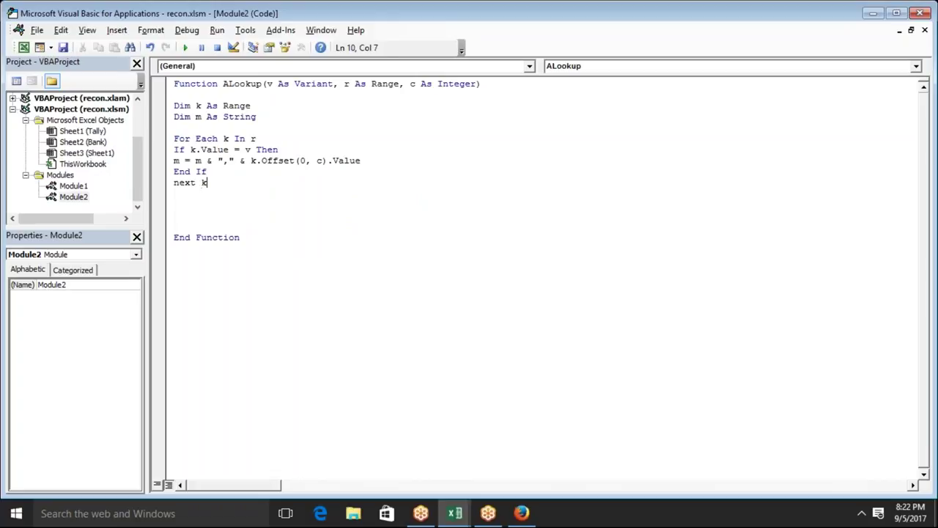
{"action": "key", "text": "Return"}
- Return the joined string with ALookup = m below the loop
{"action": "left_click", "coordinate": [207, 161]}
{"action": "left_click", "coordinate": [190, 160]}
{"action": "double_click", "coordinate": [176, 161]}
{"action": "key", "text": "Down"}
{"action": "key", "text": "Down"}
{"action": "key", "text": "Down"}
{"action": "key", "text": "Down"}
{"action": "type", "text": "aLookup="}
{"action": "type", "text": "m"}
- Re-enter H4's ALookup formula so it returns ,69,41,16,76
{"action": "left_click", "coordinate": [276, 220]}
{"action": "key", "text": "alt+F11"}
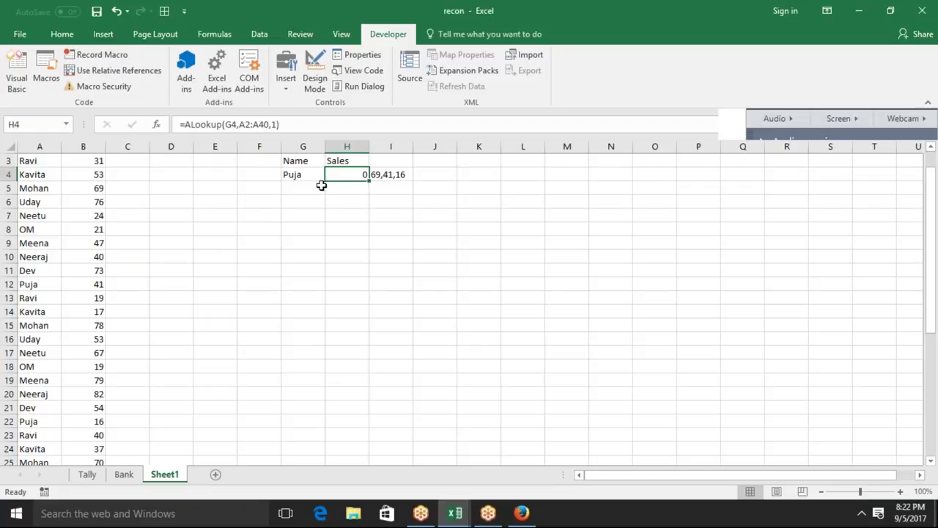
{"action": "double_click", "coordinate": [346, 181]}
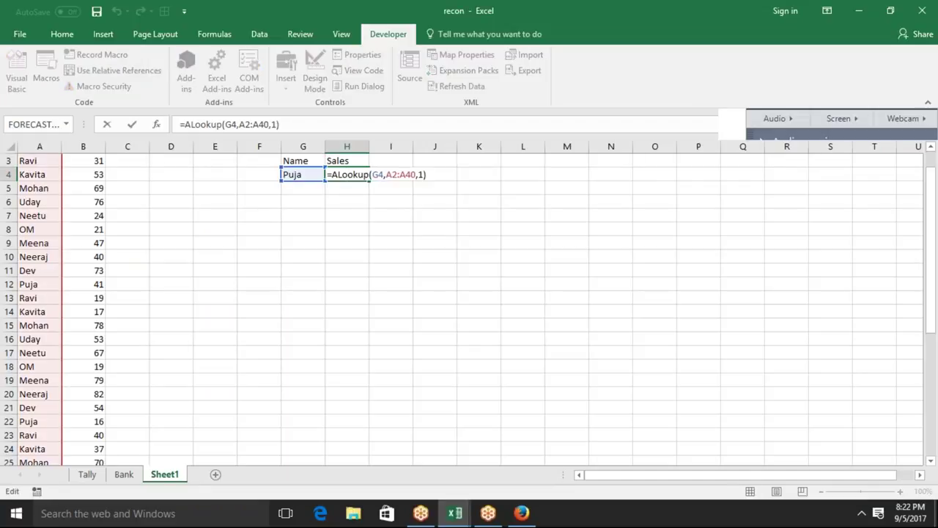
{"action": "key", "text": "Return"}
{"action": "left_click", "coordinate": [347, 175]}
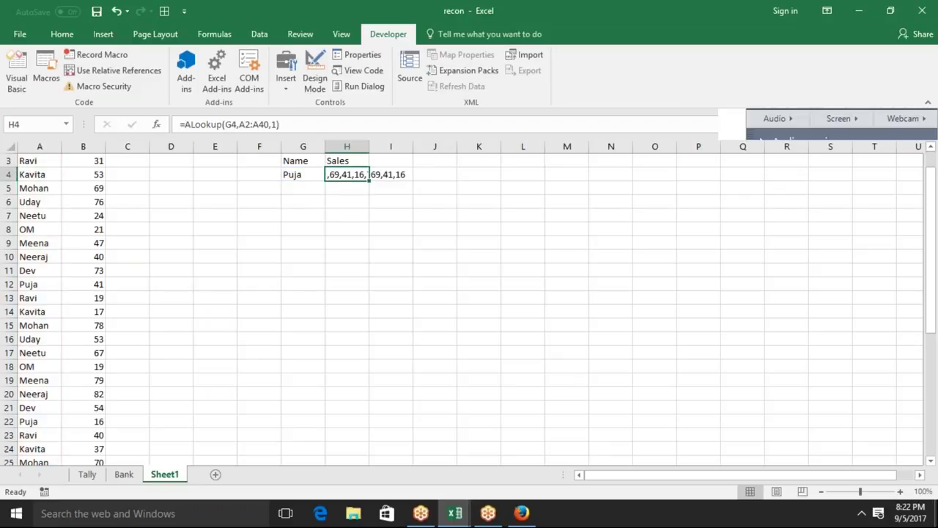
- Widen column H to show the full result and clear the old text in I4
{"action": "left_click_drag", "start_coordinate": [369, 146], "coordinate": [379, 146]}
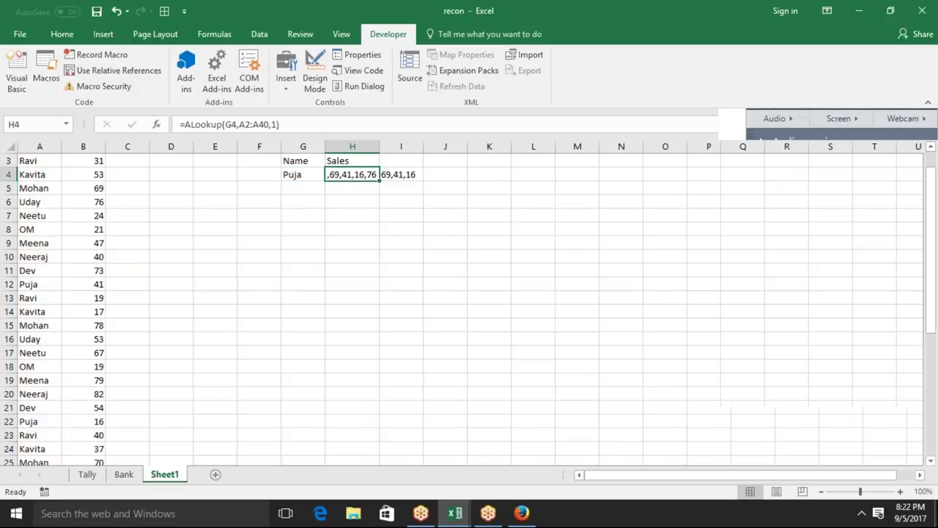
{"action": "left_click", "coordinate": [402, 176]}
{"action": "key", "text": "Delete"}
{"action": "key", "text": "Left"}
{"action": "left_click", "coordinate": [330, 187]}
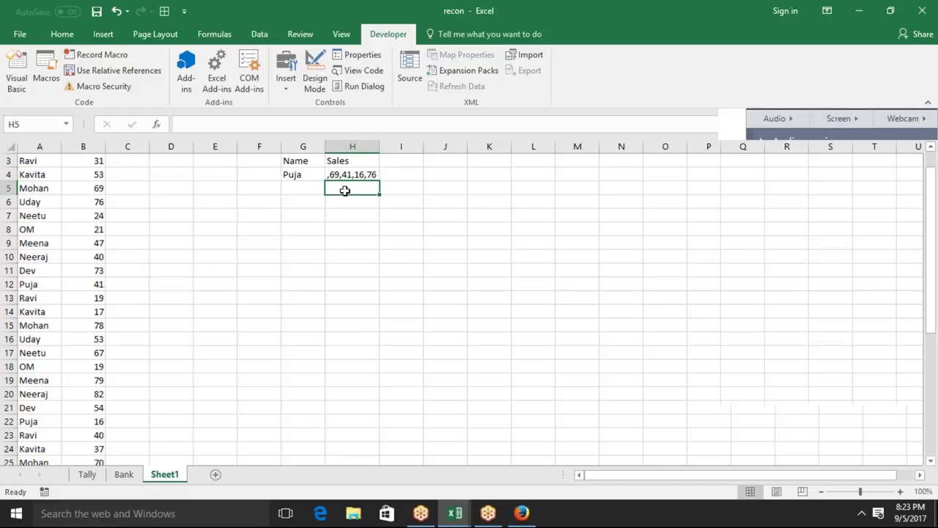
- Switch to the VBA editor showing the ALookup function in Module2
{"action": "key", "text": "alt+F11"}
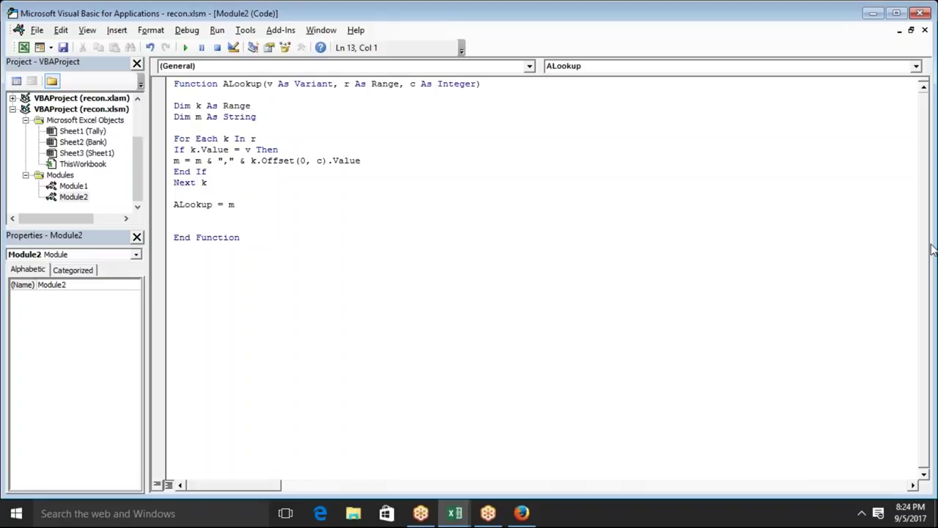
- Rewrite the return line as ALookup = Right(m, Len(m) - 1) to drop the leading comma
{"action": "key", "text": "alt+Tab"}
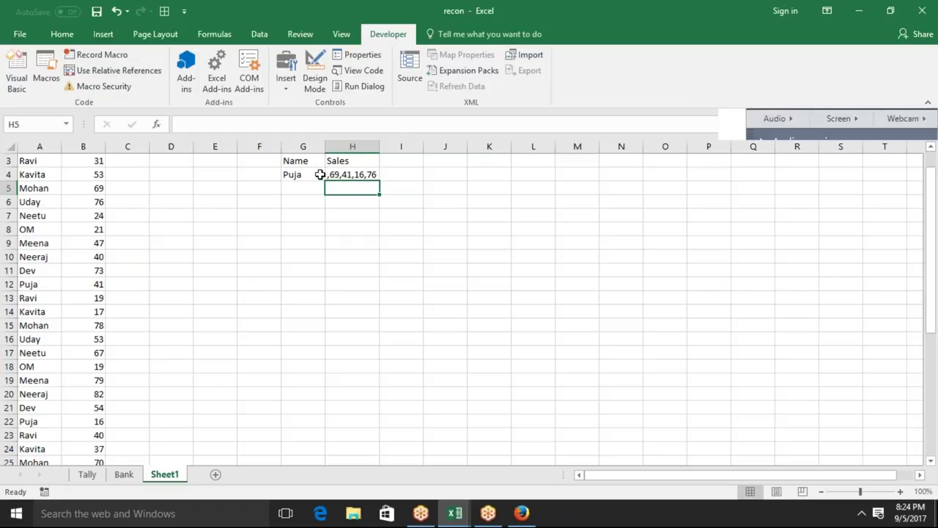
{"action": "key", "text": "alt+Tab"}
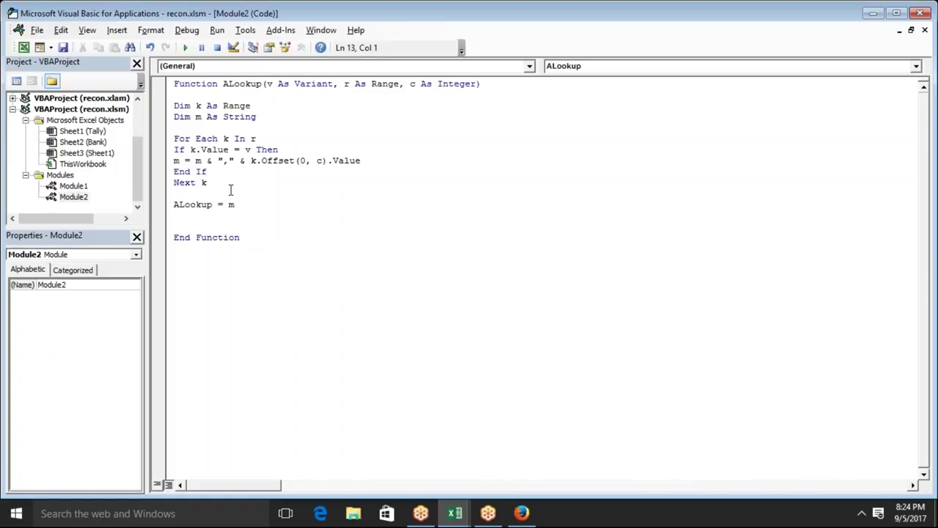
{"action": "double_click", "coordinate": [177, 161]}
{"action": "double_click", "coordinate": [198, 161]}
{"action": "double_click", "coordinate": [226, 161]}
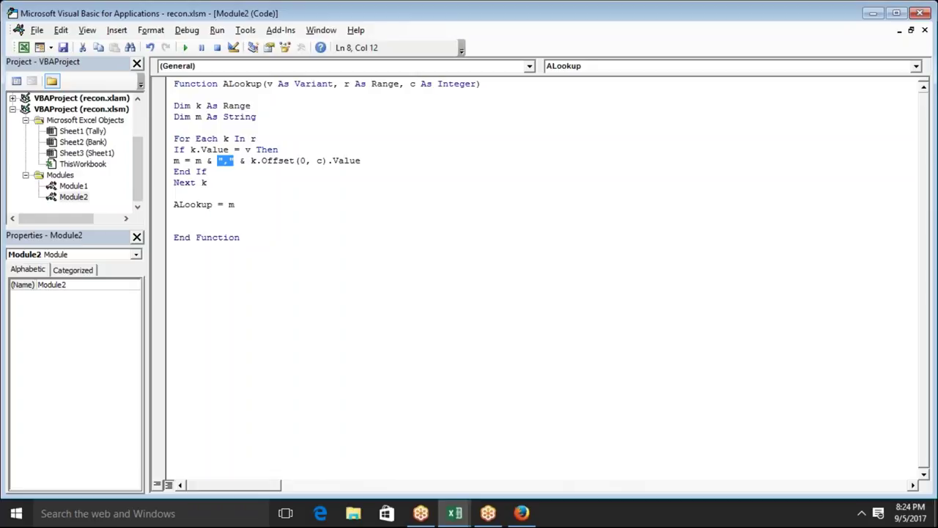
{"action": "left_click", "coordinate": [229, 205]}
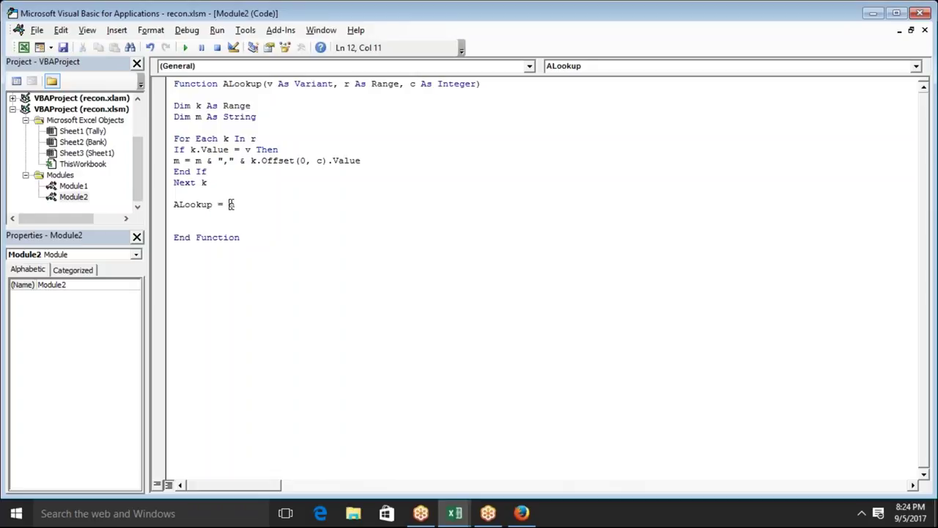
{"action": "type", "text": "right(m"}
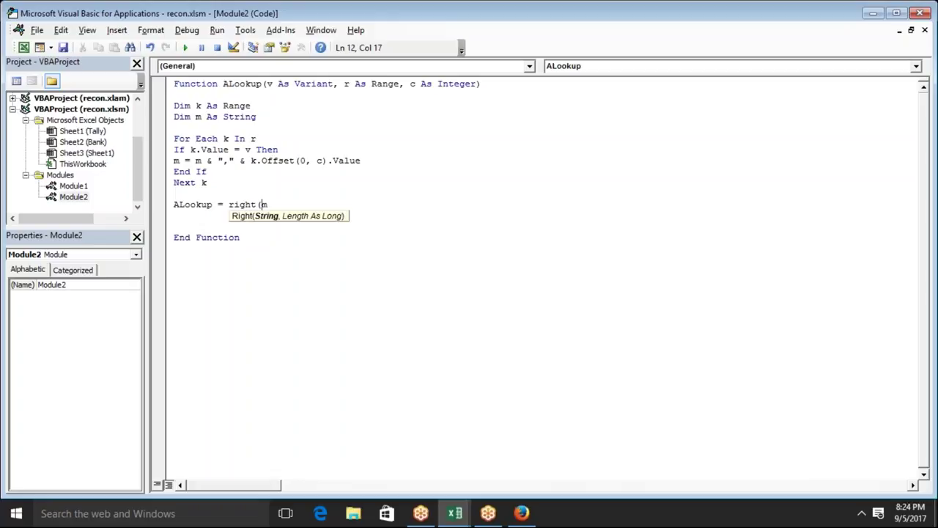
{"action": "left_click", "coordinate": [268, 205]}
{"action": "type", "text": ",len"}
{"action": "type", "text": "(m"}
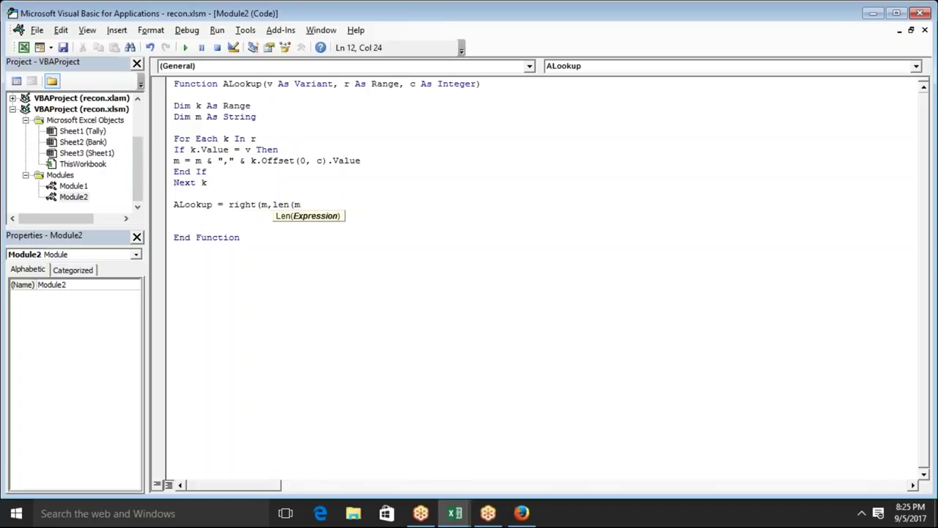
{"action": "type", "text": ") -"}
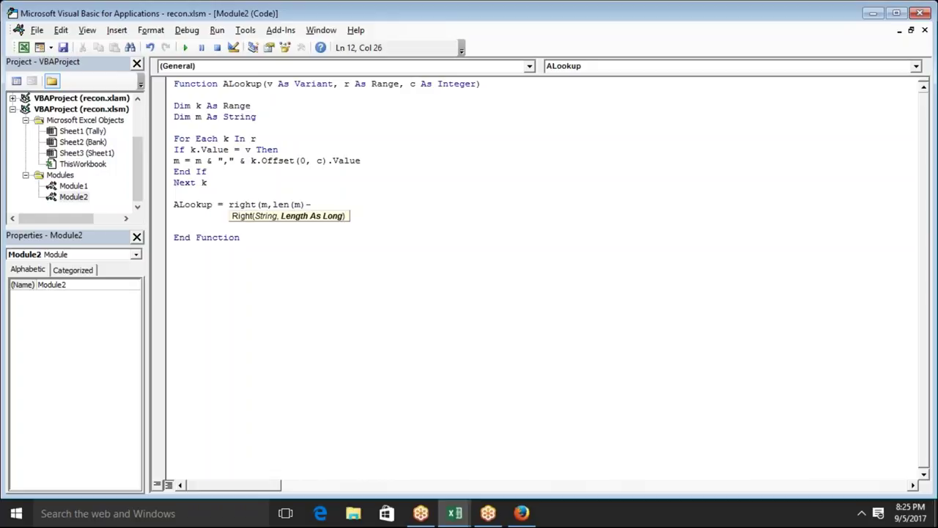
{"action": "type", "text": "1"}
{"action": "type", "text": ")"}
{"action": "left_click", "coordinate": [228, 215]}
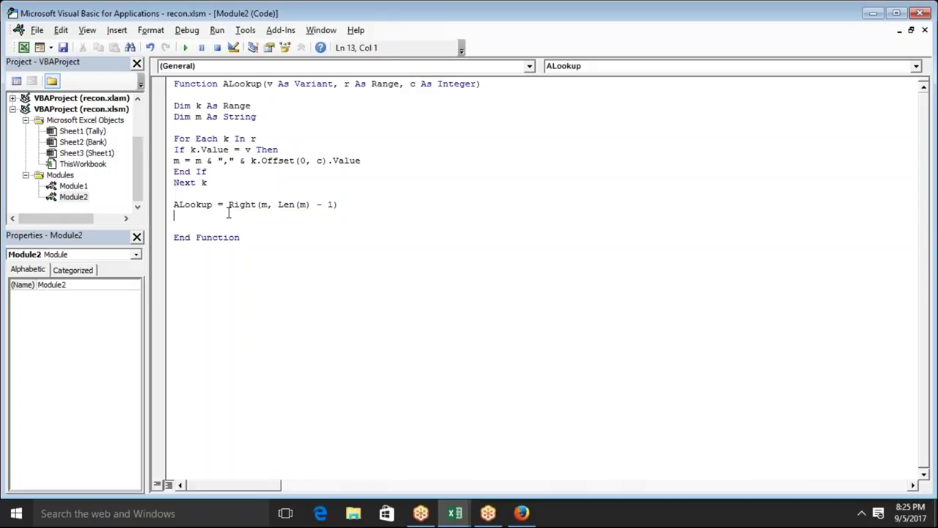
- Review the concatenation on line 8 and the Len call, then switch back to the Excel worksheet
{"action": "double_click", "coordinate": [204, 161]}
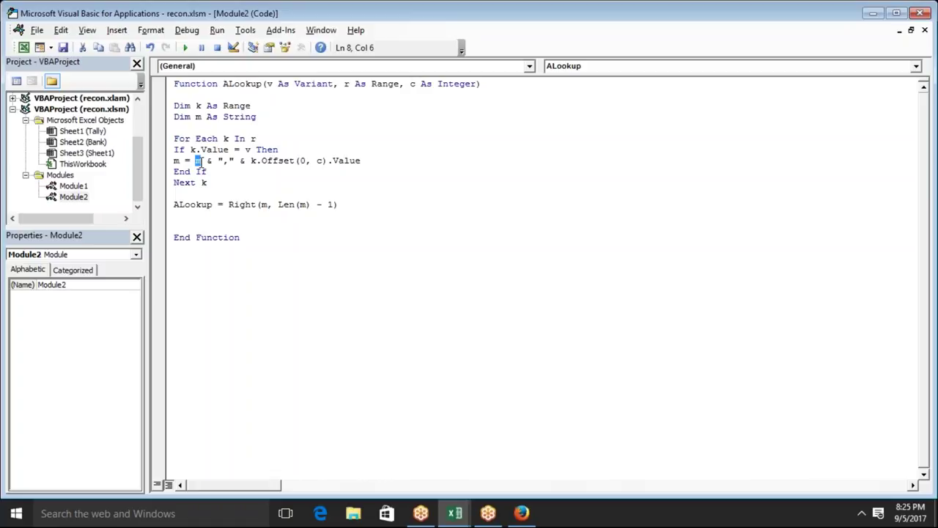
{"action": "left_click", "coordinate": [180, 162]}
{"action": "left_click_drag", "start_coordinate": [195, 162], "coordinate": [362, 161]}
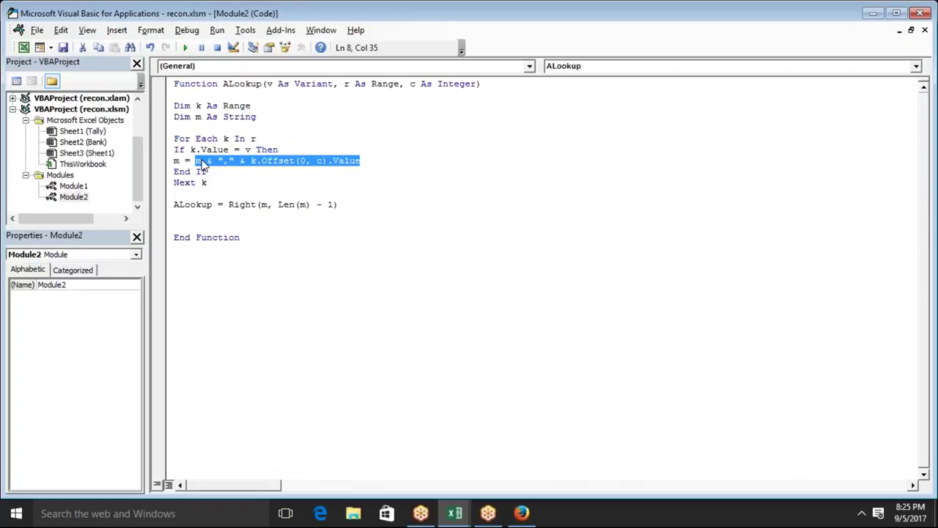
{"action": "left_click", "coordinate": [269, 206]}
{"action": "double_click", "coordinate": [293, 206]}
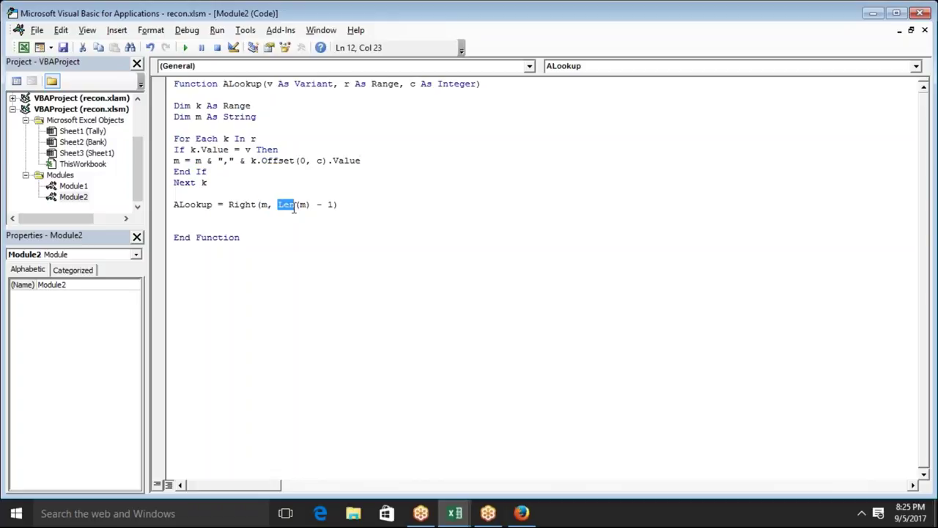
{"action": "key", "text": "alt+F11"}
{"action": "left_click", "coordinate": [388, 217]}
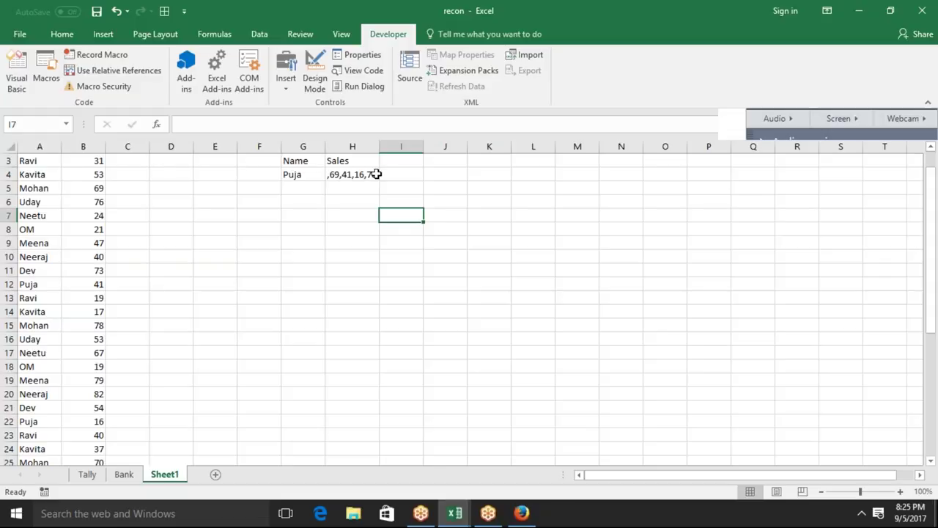
- Re-enter =ALookup(G4,A2:A40,1) in H4 so it shows 69,41,16,76
{"action": "left_click", "coordinate": [376, 174]}
{"action": "double_click", "coordinate": [377, 174]}
{"action": "key", "text": "Return"}
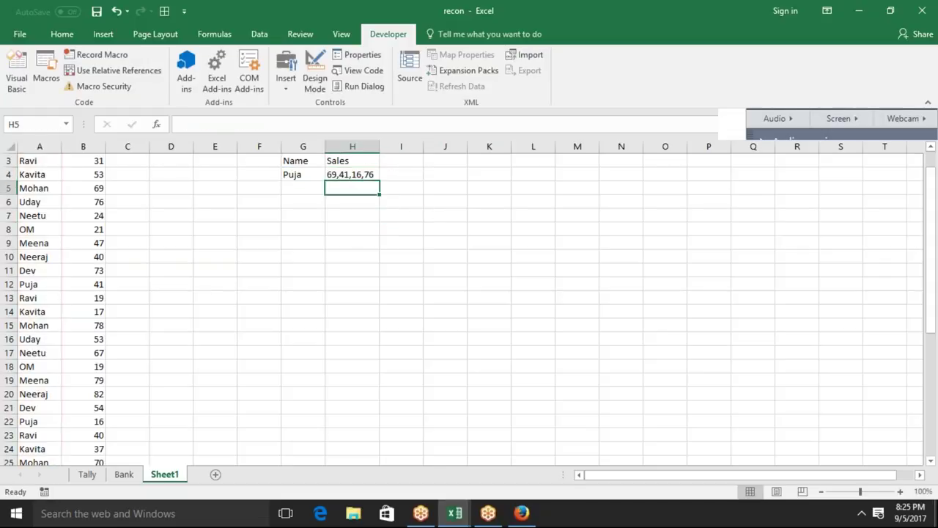
{"action": "left_click", "coordinate": [352, 174]}
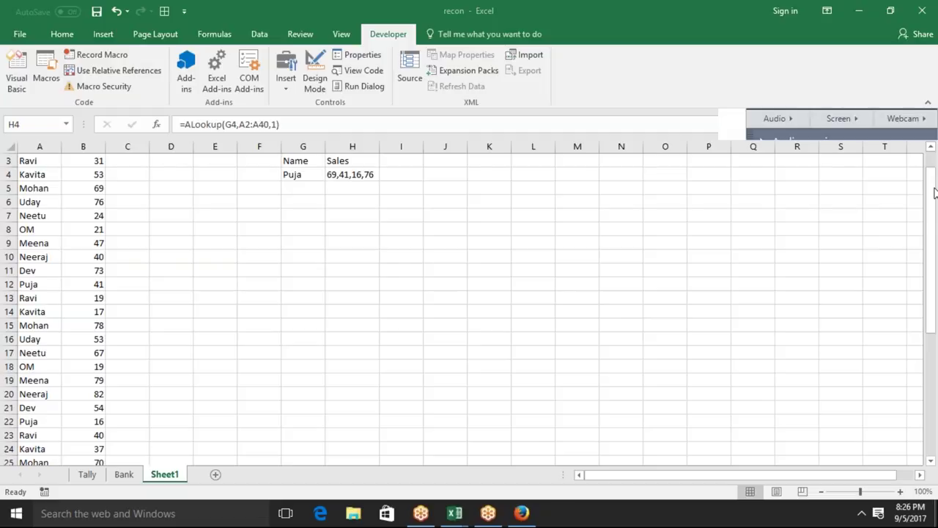
{"action": "left_click", "coordinate": [342, 176]}
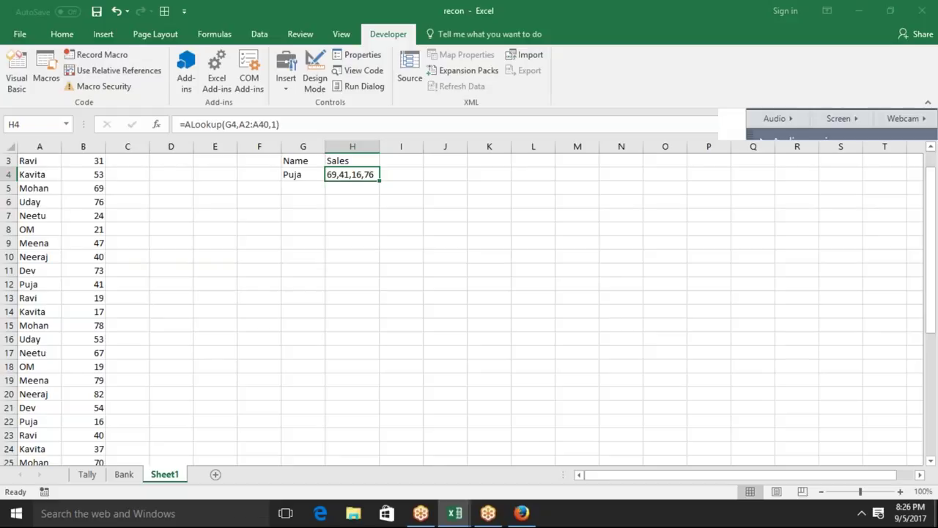
{"action": "double_click", "coordinate": [331, 175]}
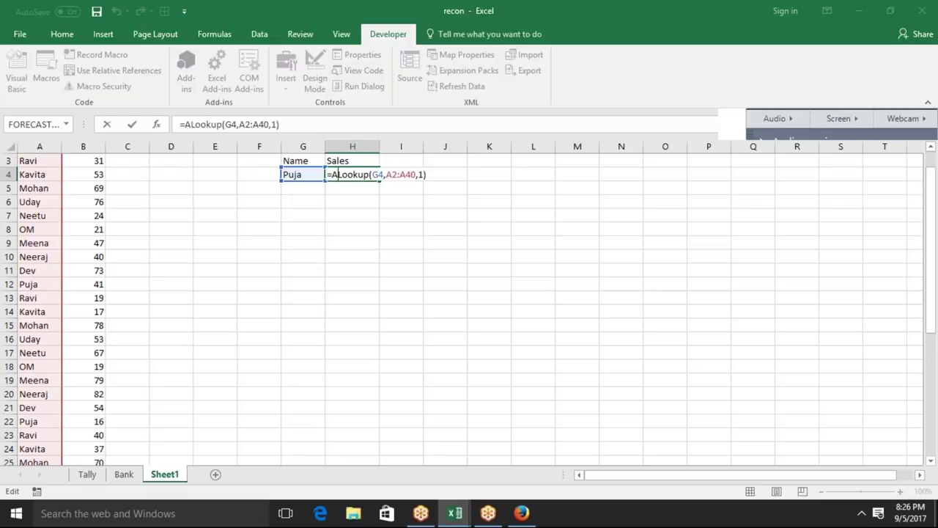
{"action": "key", "text": "ctrl+Return"}
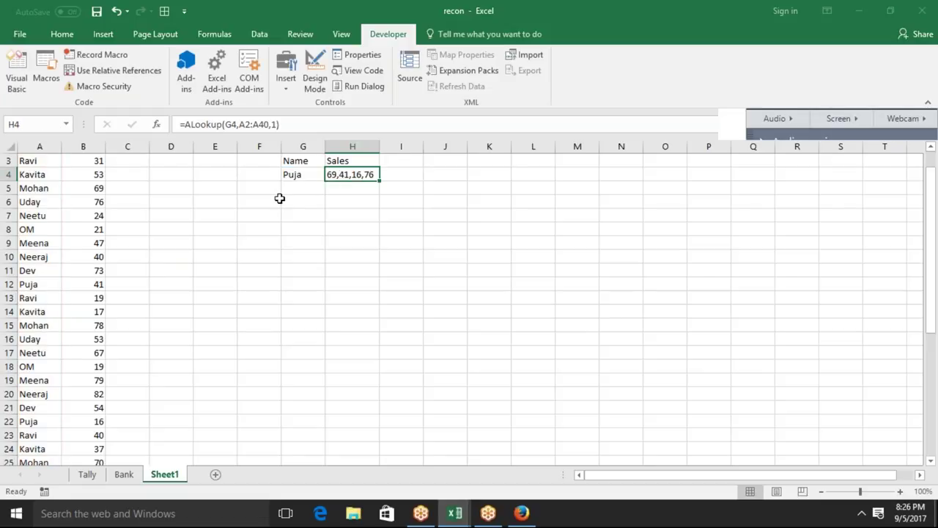
{"action": "double_click", "coordinate": [353, 176]}
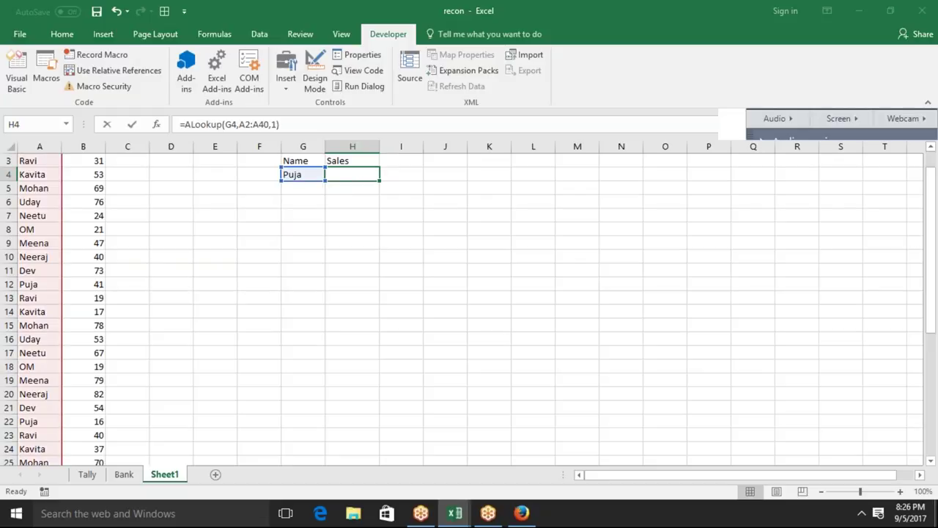
{"action": "key", "text": "Escape"}
{"action": "left_click", "coordinate": [320, 205]}
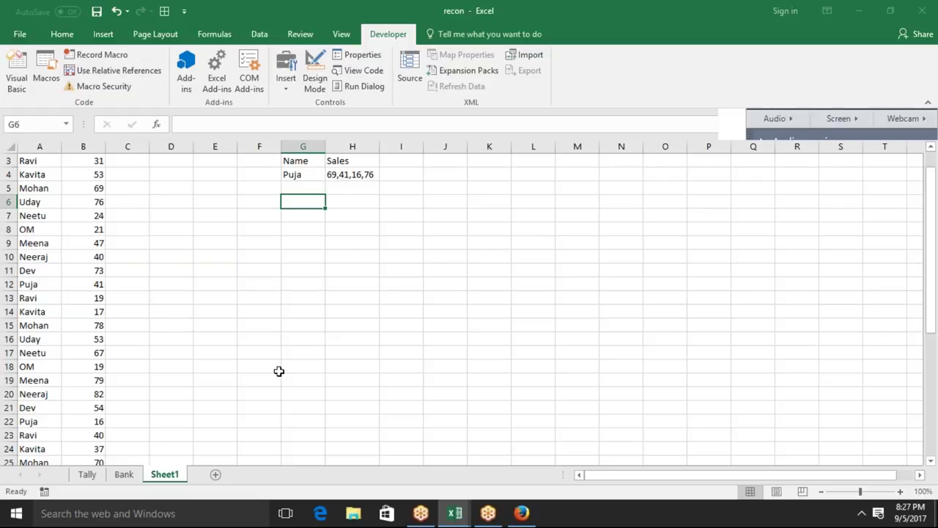
- Create a new workbook with headings E.code, Name and Sales in A1:C1
{"action": "key", "text": "ctrl+n"}
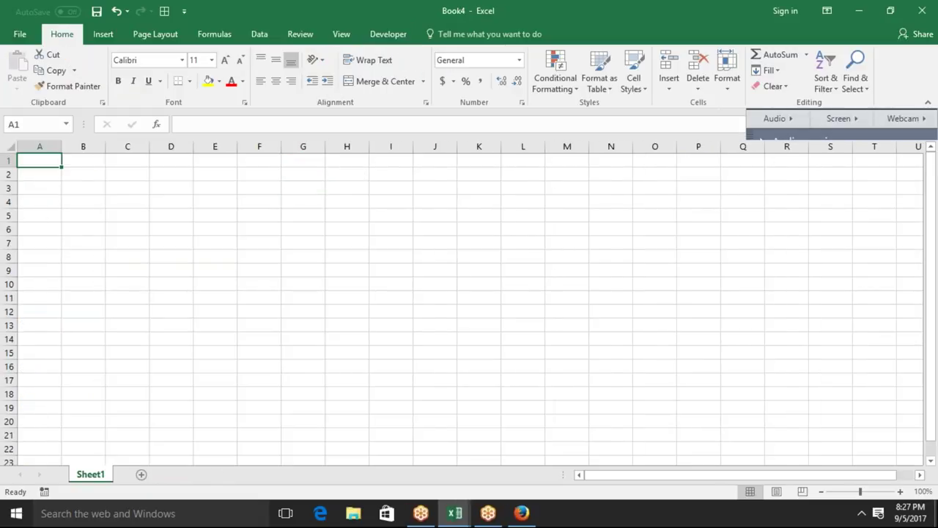
{"action": "type", "text": "I"}
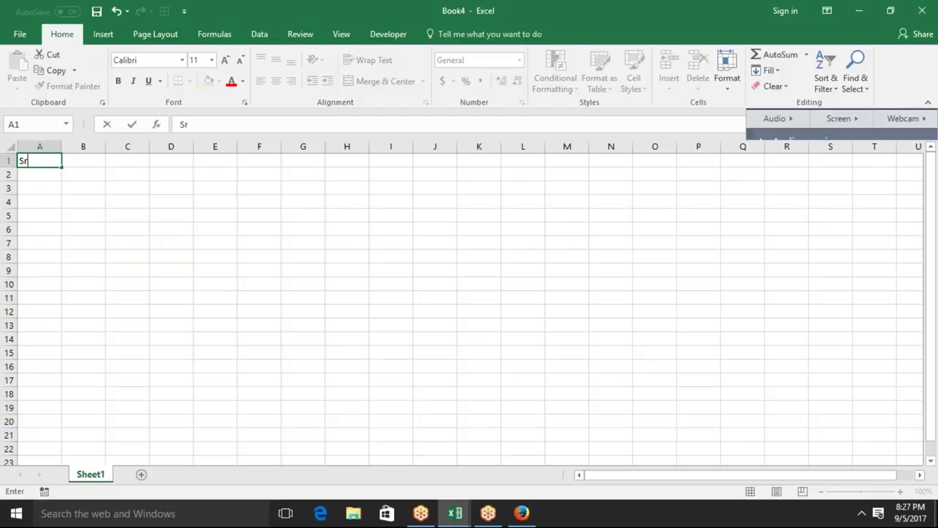
{"action": "key", "text": "BackSpace"}
{"action": "type", "text": "E.code"}
{"action": "key", "text": "Return"}
{"action": "key", "text": "Up"}
{"action": "key", "text": "Right"}
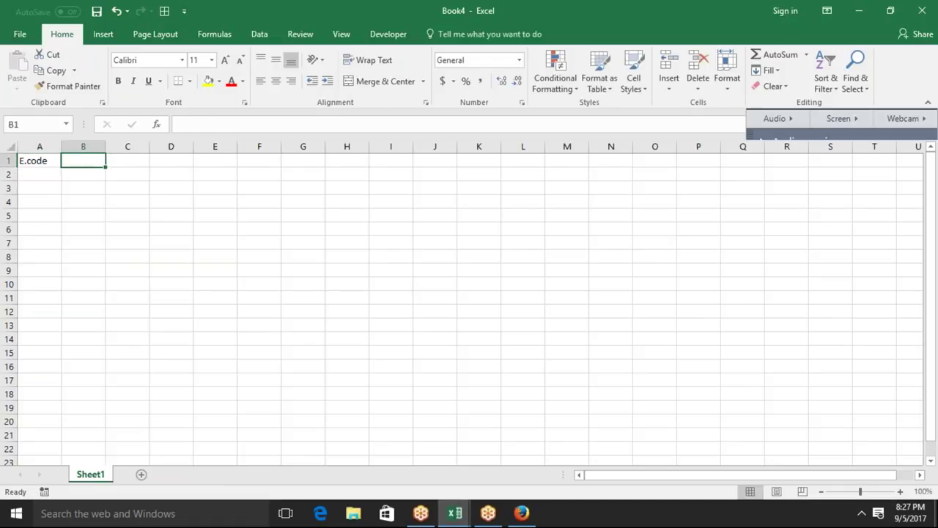
{"action": "type", "text": "Name"}
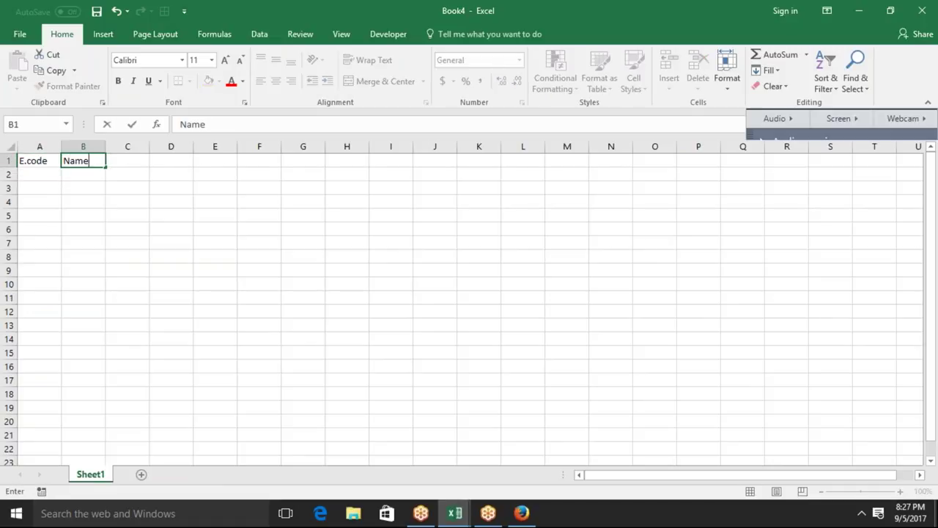
{"action": "key", "text": "Right"}
{"action": "type", "text": "Sales"}
{"action": "left_click", "coordinate": [83, 174]}
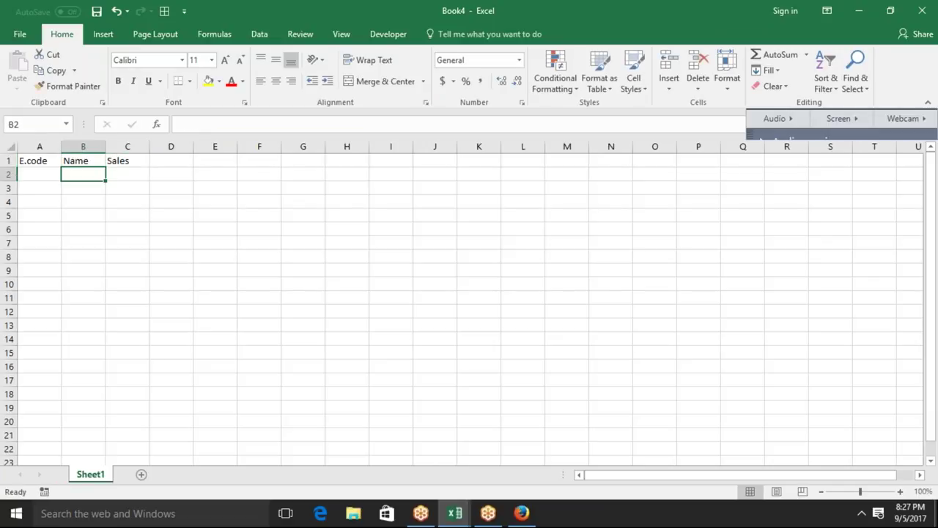
- Fill E.codes 1 to 10 down A2:A11
{"action": "left_click", "coordinate": [39, 174]}
{"action": "type", "text": "1"}
{"action": "key", "text": "Return"}
{"action": "type", "text": "2"}
{"action": "key", "text": "Return"}
{"action": "left_click_drag", "start_coordinate": [40, 174], "coordinate": [40, 188]}
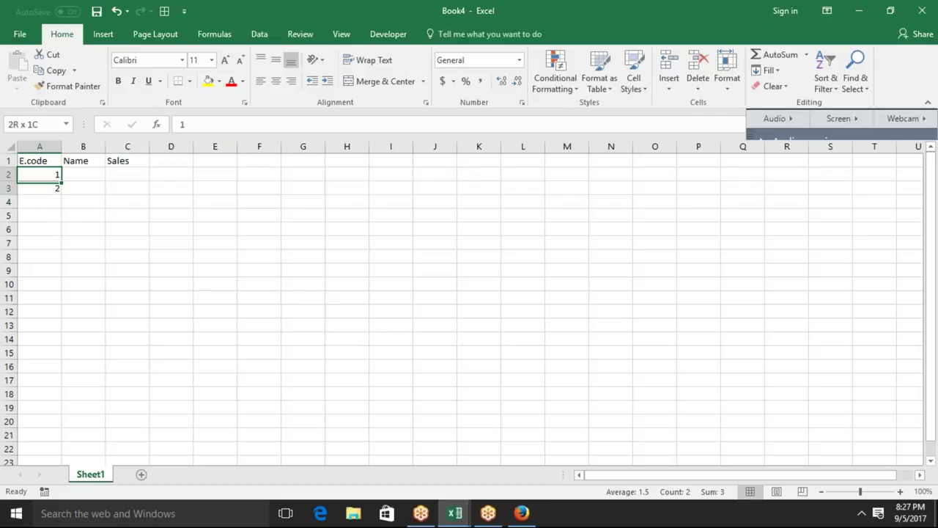
{"action": "left_click_drag", "start_coordinate": [62, 194], "coordinate": [65, 308]}
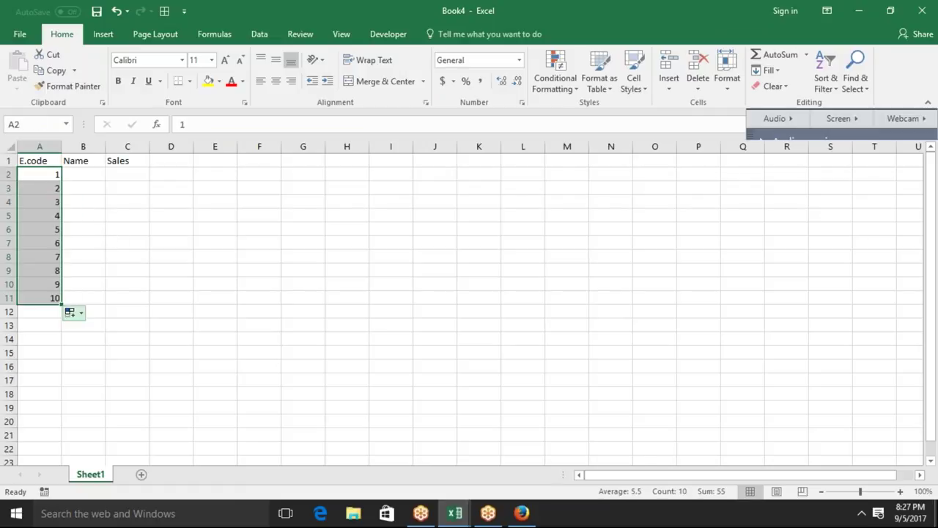
- Enter Puja in B2 and fill names down to row 11
{"action": "left_click", "coordinate": [81, 172]}
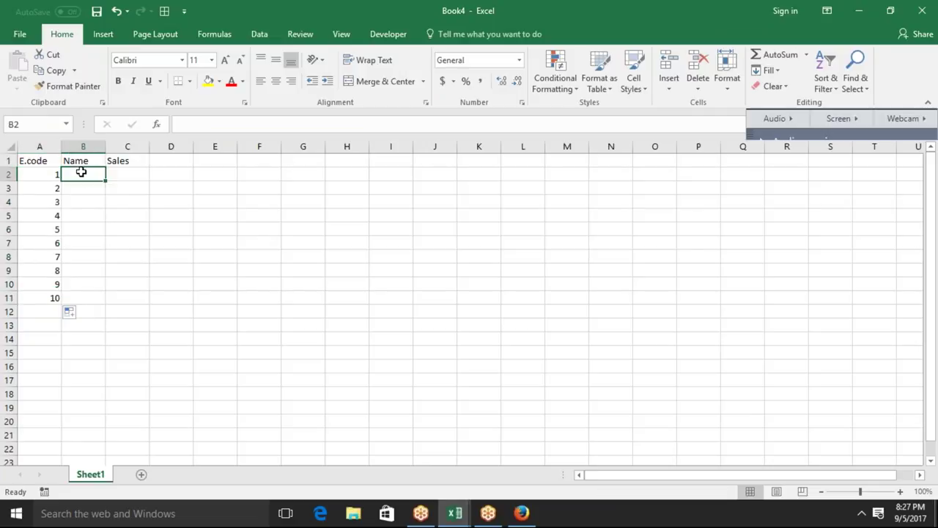
{"action": "type", "text": "Puja"}
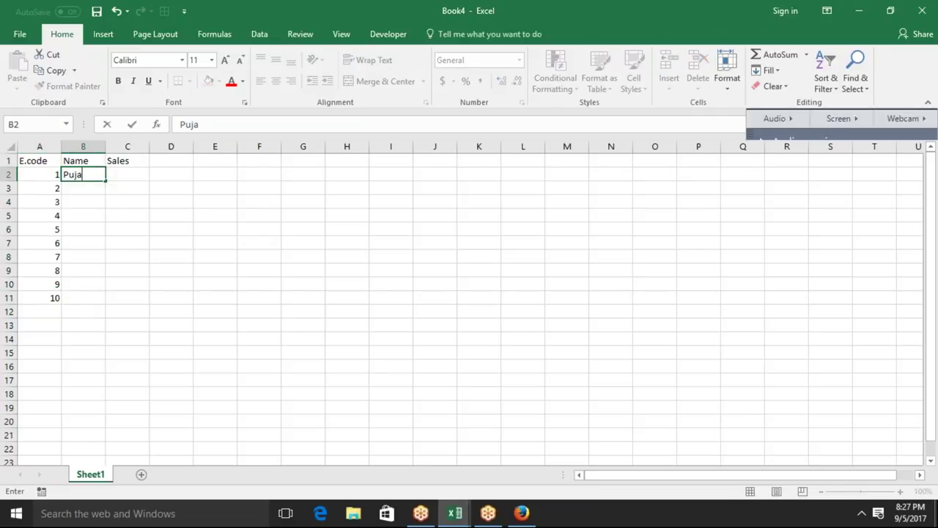
{"action": "key", "text": "Return"}
{"action": "left_click", "coordinate": [95, 177]}
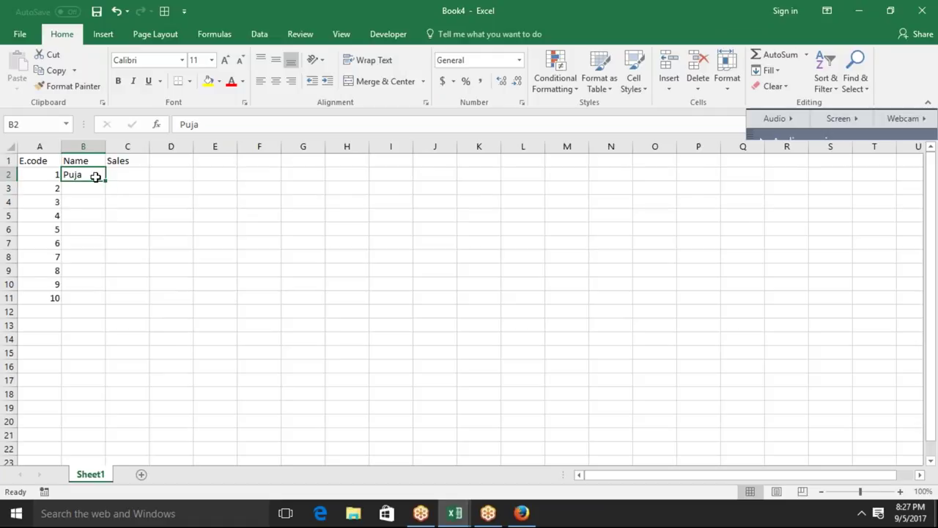
{"action": "double_click", "coordinate": [106, 181]}
{"action": "left_click", "coordinate": [118, 176]}
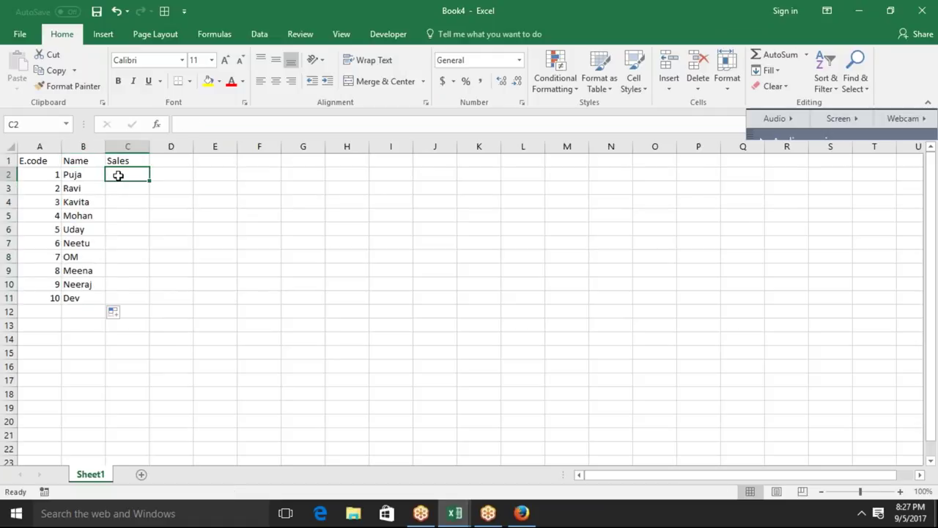
- Fill C2:C11 with =RANDBETWEEN(10,90)
{"action": "type", "text": "=ra"}
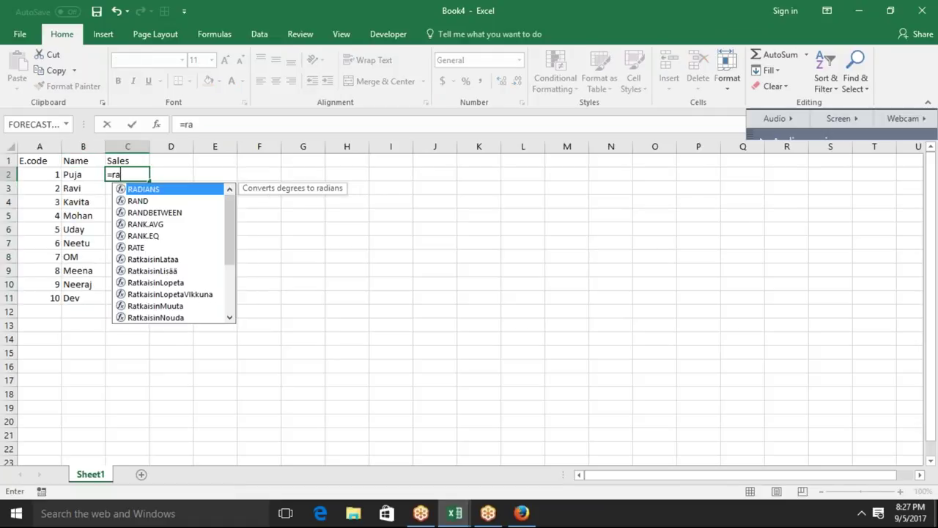
{"action": "key", "text": "Down"}
{"action": "key", "text": "Down"}
{"action": "key", "text": "Tab"}
{"action": "type", "text": "10"}
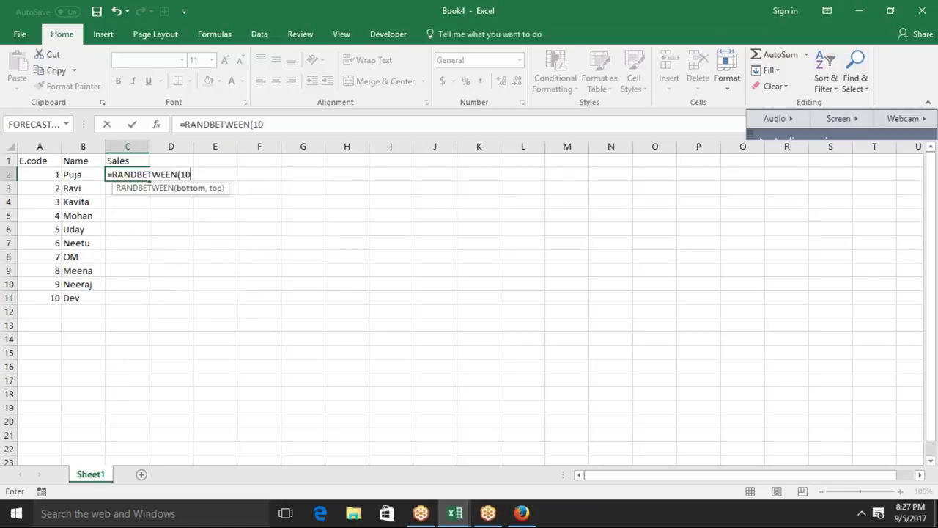
{"action": "type", "text": ",90"}
{"action": "key", "text": "Return"}
{"action": "left_click", "coordinate": [128, 298]}
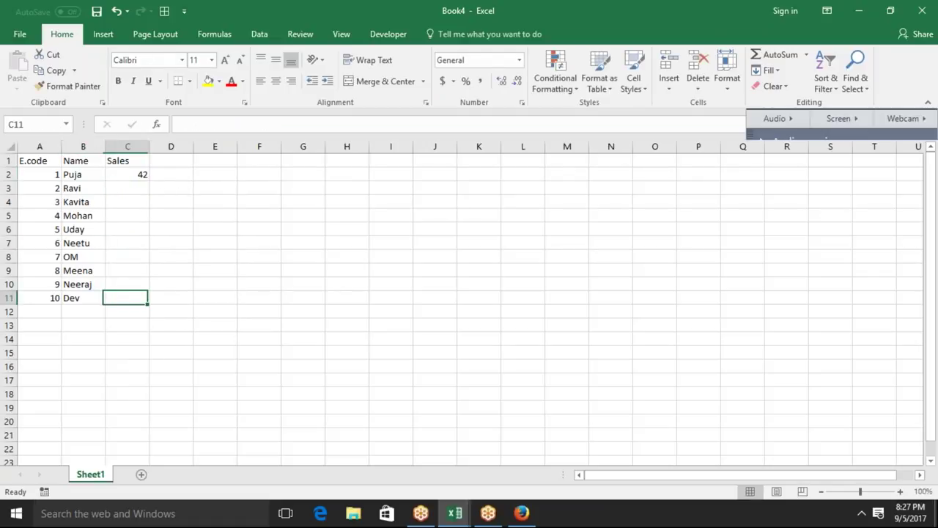
{"action": "left_click", "coordinate": [127, 175], "text": "shift"}
{"action": "key", "text": "ctrl+d"}
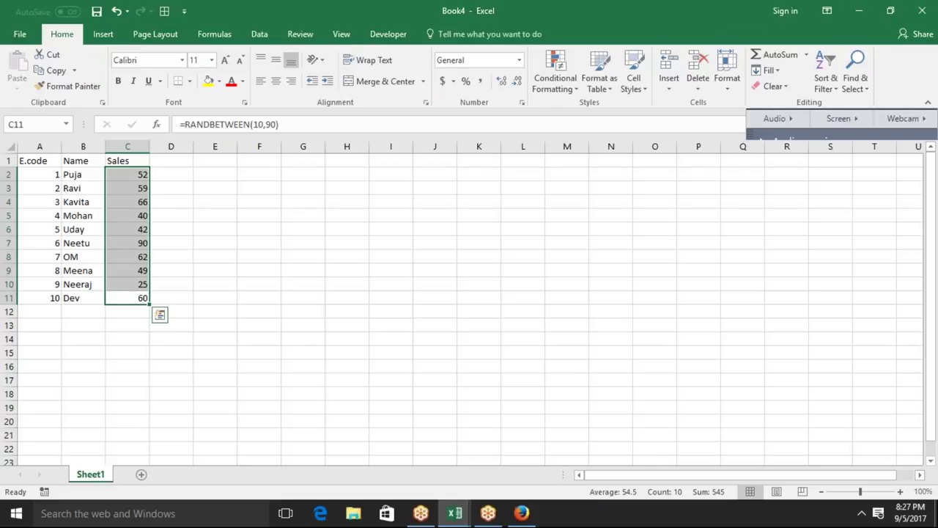
- Paste the Sales figures back as plain values and return to cell A1
{"action": "key", "text": "ctrl+c"}
{"action": "left_click", "coordinate": [17, 88]}
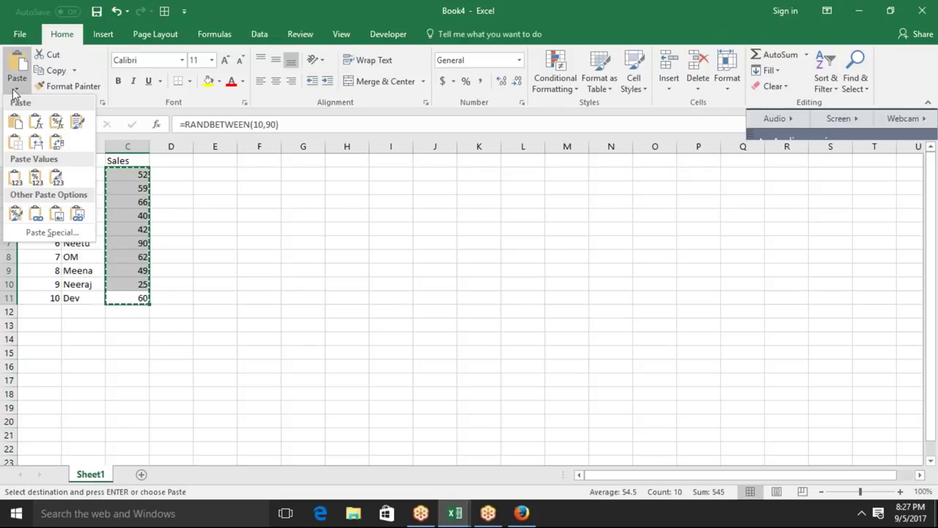
{"action": "left_click", "coordinate": [15, 179]}
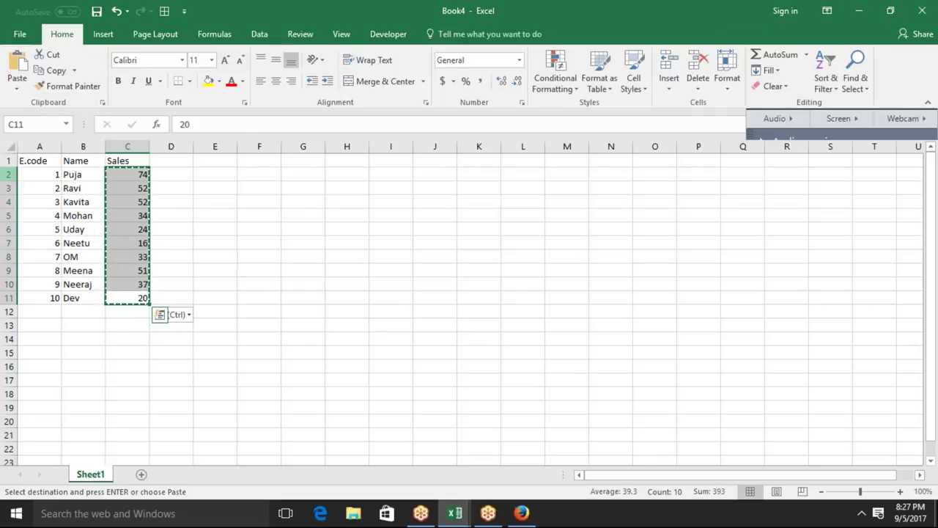
{"action": "key", "text": "Escape"}
{"action": "key", "text": "ctrl+Up"}
{"action": "key", "text": "ctrl+Left"}
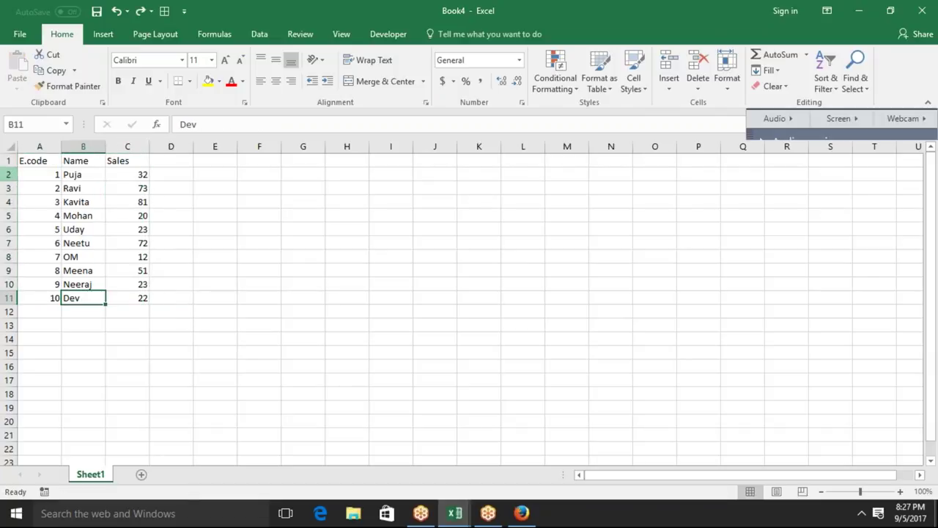
{"action": "key", "text": "ctrl+Up"}
- Copy table A1:C11 into new sheets Sheet2 and Sheet3
{"action": "left_click_drag", "start_coordinate": [39, 160], "coordinate": [128, 298]}
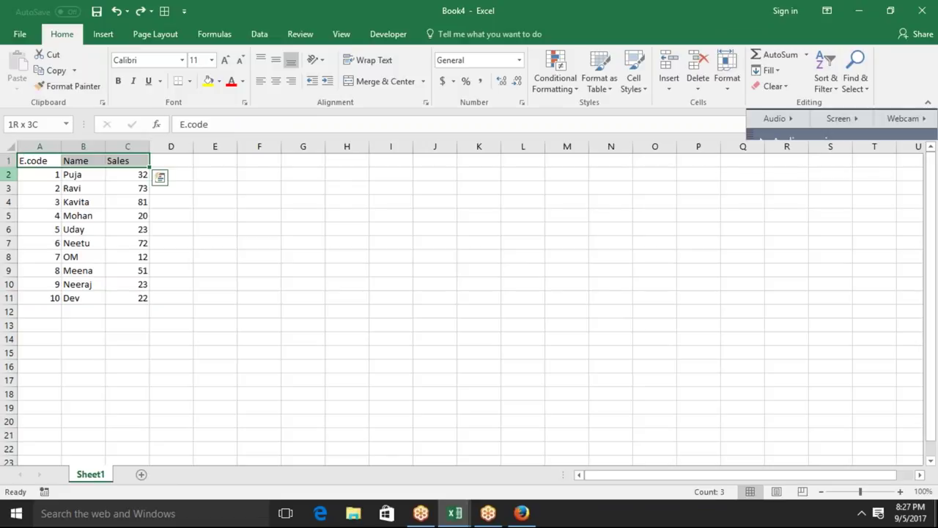
{"action": "key", "text": "ctrl+c"}
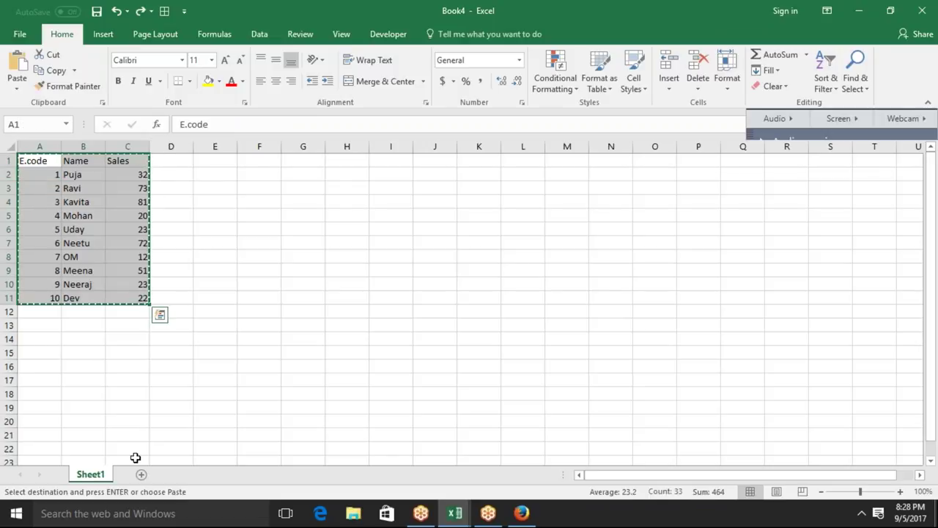
{"action": "left_click", "coordinate": [141, 474]}
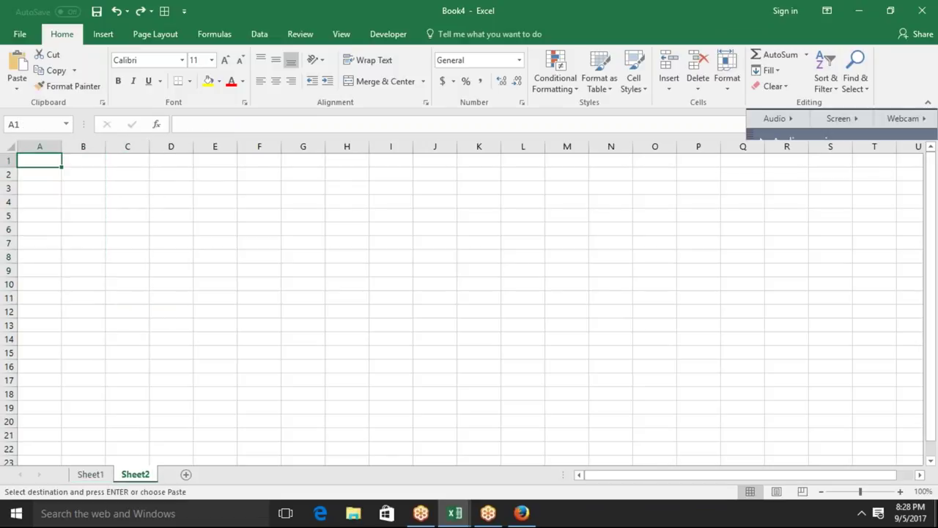
{"action": "key", "text": "ctrl+v"}
{"action": "left_click", "coordinate": [185, 477]}
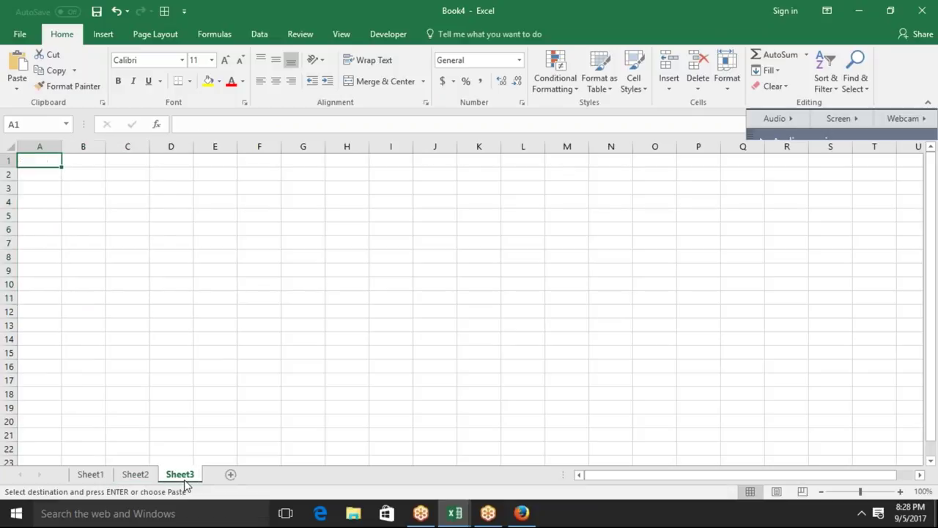
{"action": "key", "text": "ctrl+v"}
- On Sheet2, renumber the E.codes 11 to 20 down column A
{"action": "left_click", "coordinate": [135, 475]}
{"action": "left_click", "coordinate": [48, 189]}
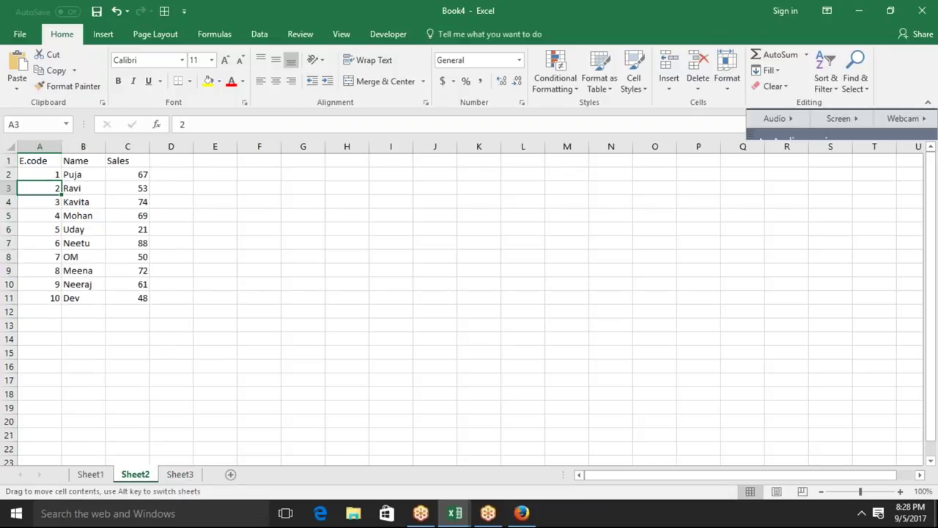
{"action": "left_click", "coordinate": [49, 173]}
{"action": "type", "text": "11"}
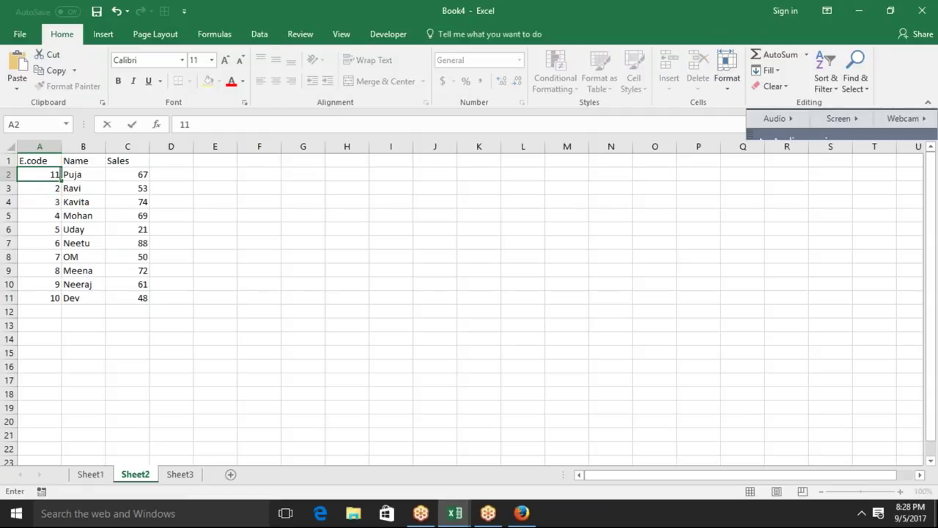
{"action": "key", "text": "Return"}
{"action": "left_click", "coordinate": [49, 173]}
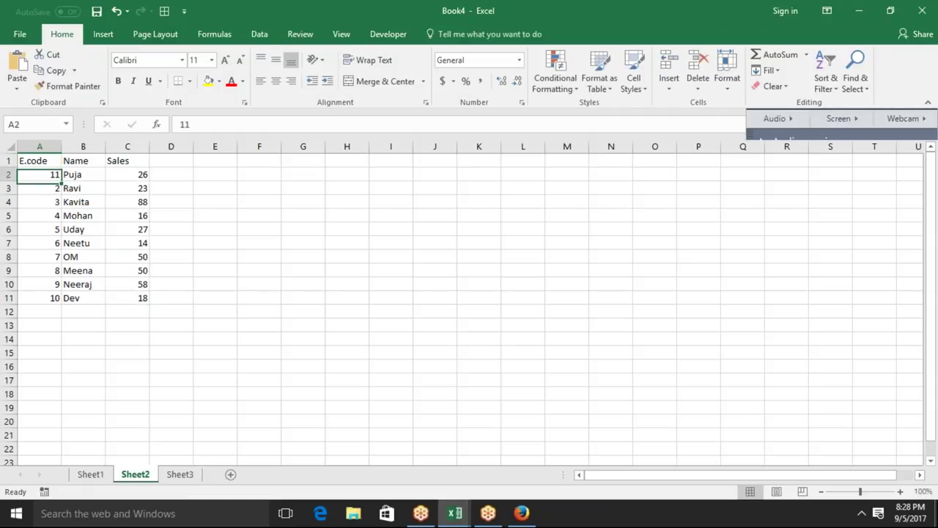
{"action": "left_click", "coordinate": [53, 188]}
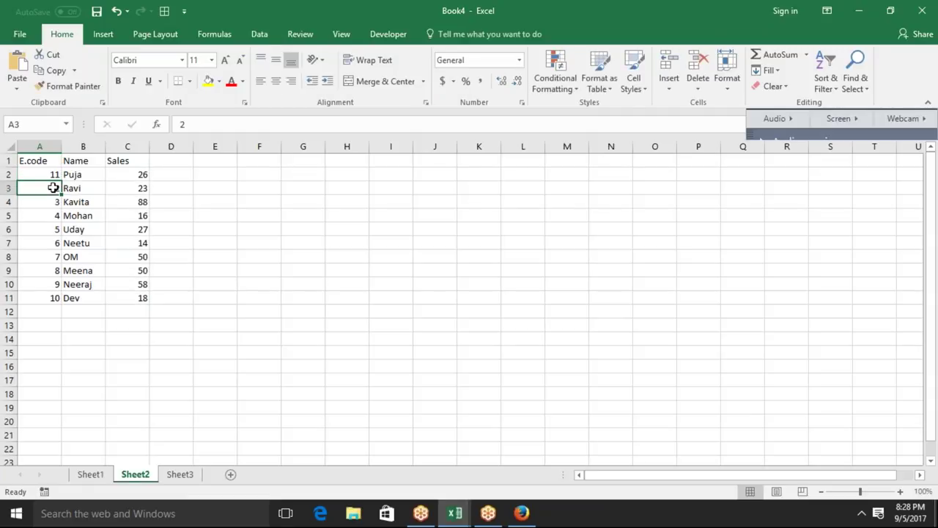
{"action": "type", "text": "12"}
{"action": "key", "text": "Return"}
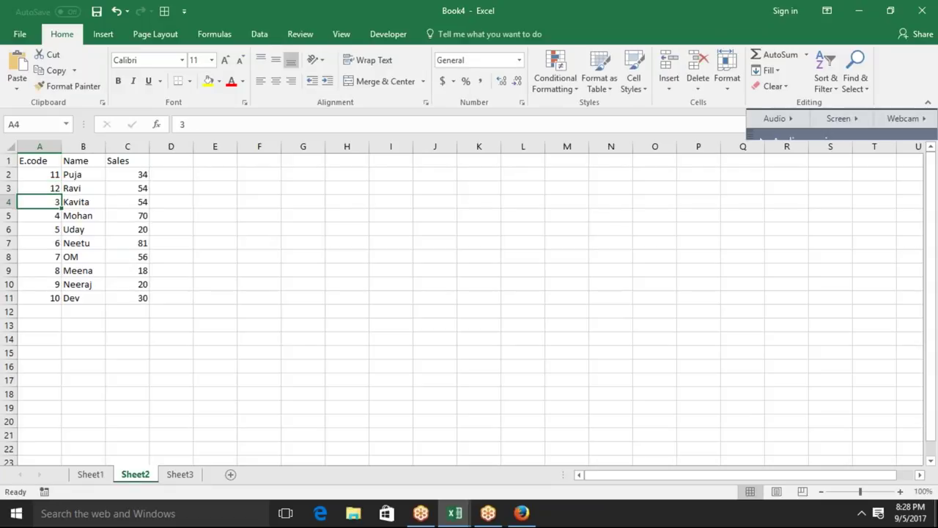
{"action": "mouse_move", "coordinate": [44, 175]}
{"action": "left_mouse_down"}
{"action": "mouse_move", "coordinate": [44, 187]}
{"action": "mouse_move", "coordinate": [62, 195]}
{"action": "mouse_move", "coordinate": [69, 298]}
{"action": "left_mouse_up"}
- Put Uday in B2 and fill B3:B11 with the names that follow
{"action": "left_click", "coordinate": [83, 188]}
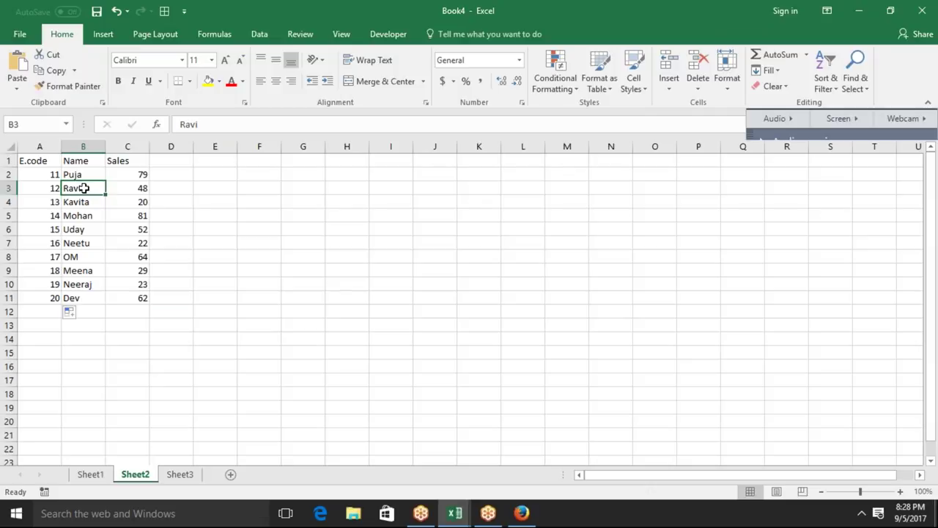
{"action": "left_click", "coordinate": [86, 219]}
{"action": "left_click", "coordinate": [85, 227]}
{"action": "key", "text": "ctrl+c"}
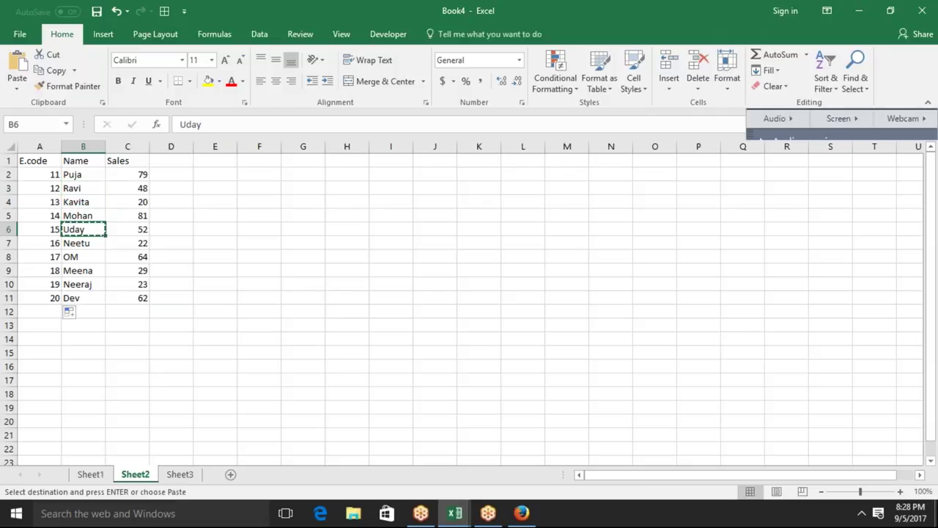
{"action": "left_click", "coordinate": [76, 173]}
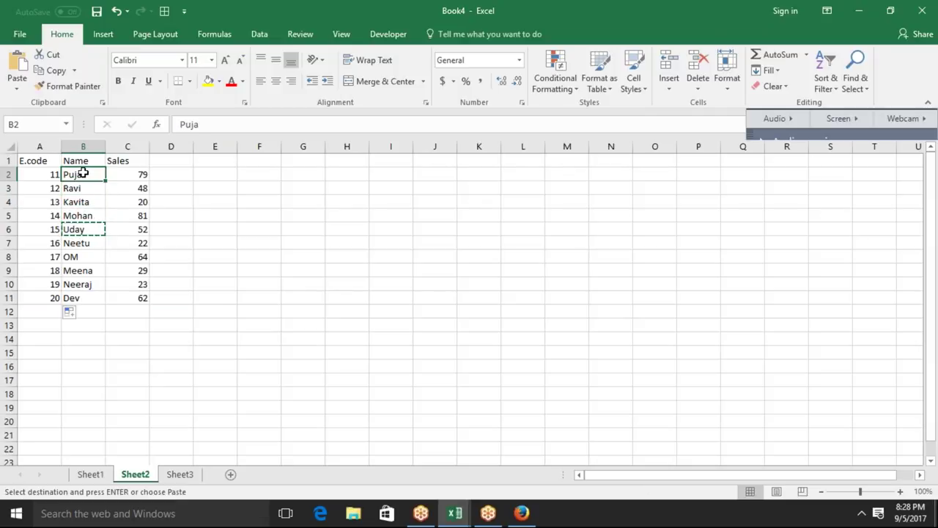
{"action": "key", "text": "Return"}
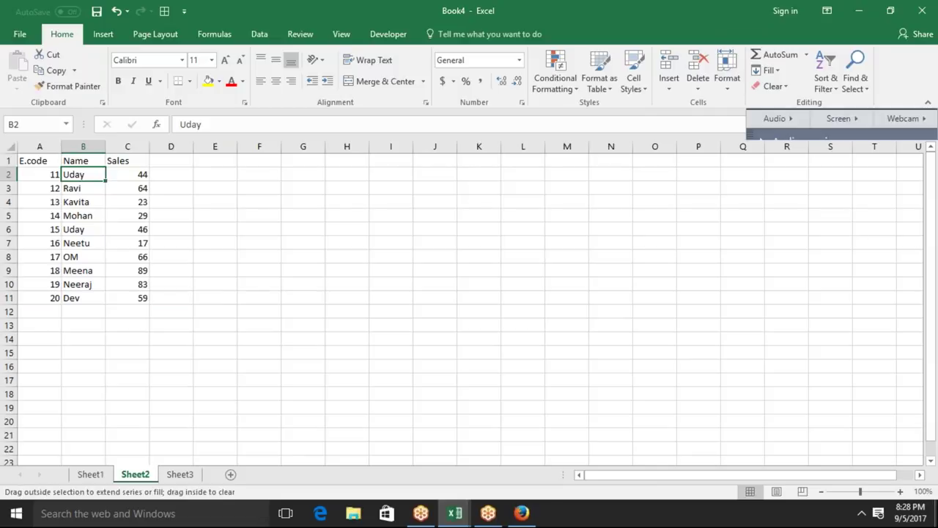
{"action": "left_click_drag", "start_coordinate": [106, 180], "coordinate": [105, 299]}
- On Sheet3, renumber the E.codes as 21 to 30 down column A
{"action": "left_click", "coordinate": [179, 474]}
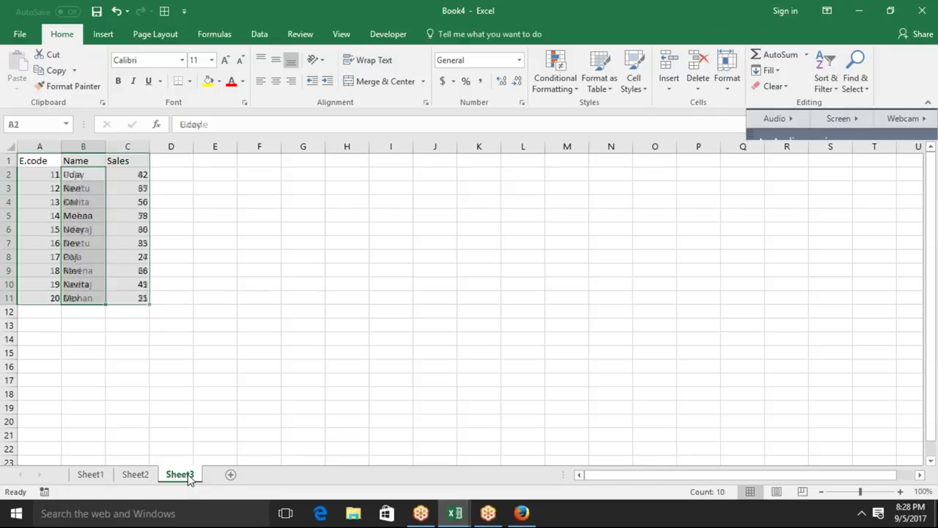
{"action": "left_click", "coordinate": [135, 475]}
{"action": "left_click", "coordinate": [176, 474]}
{"action": "left_click", "coordinate": [50, 174]}
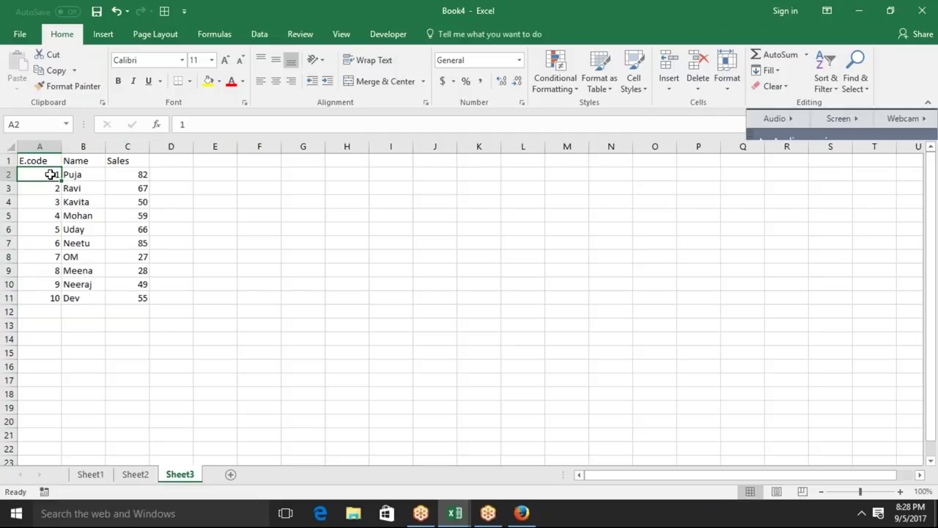
{"action": "type", "text": "21"}
{"action": "key", "text": "Return"}
{"action": "key", "text": "F2"}
{"action": "key", "text": "BackSpace"}
{"action": "type", "text": "22"}
{"action": "key", "text": "Return"}
{"action": "left_click_drag", "start_coordinate": [40, 175], "coordinate": [40, 188]}
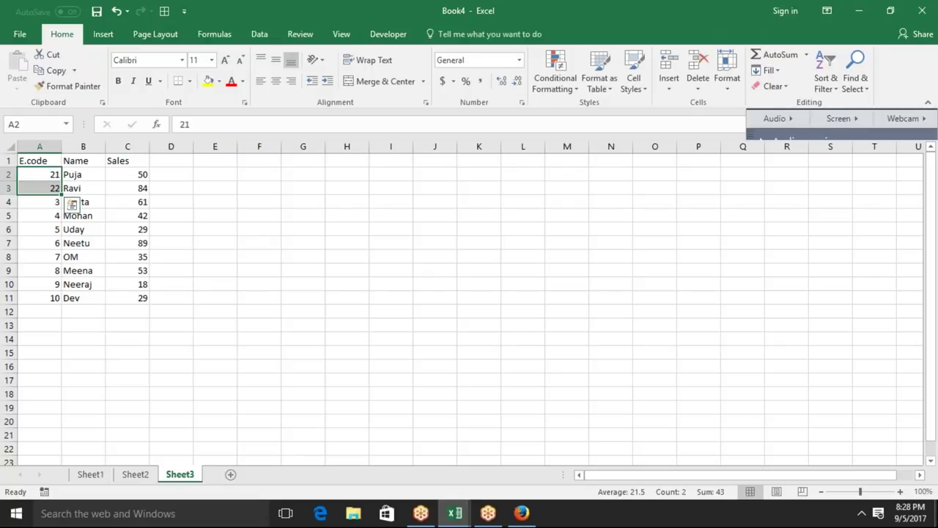
{"action": "double_click", "coordinate": [62, 194]}
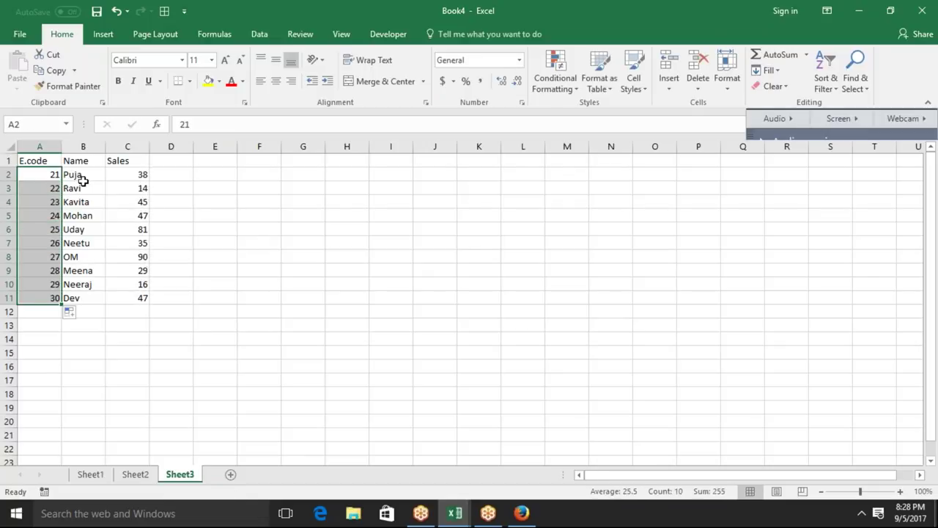
- Copy Mohan into B2 and fill the names down to B11 so the list starts with Mohan
{"action": "left_click", "coordinate": [85, 215]}
{"action": "key", "text": "ctrl+c"}
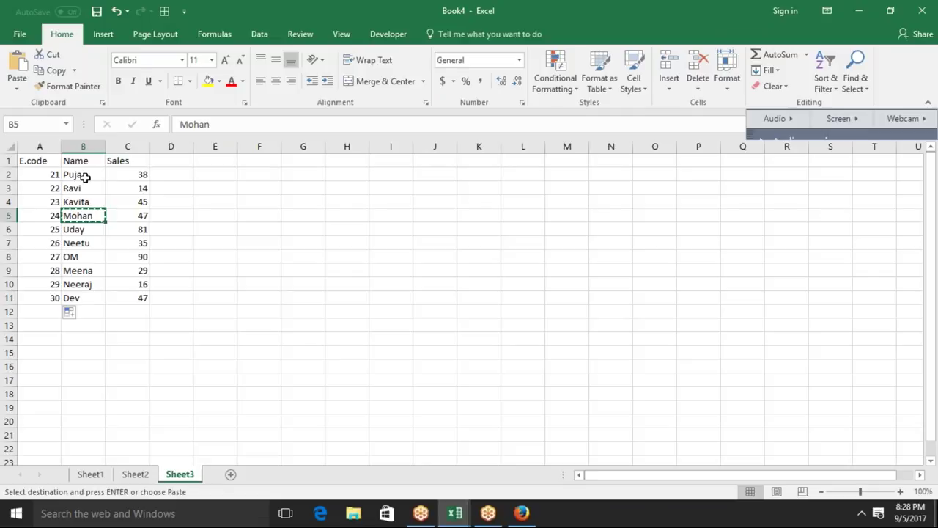
{"action": "left_click", "coordinate": [86, 177]}
{"action": "key", "text": "Return"}
{"action": "key", "text": "Up"}
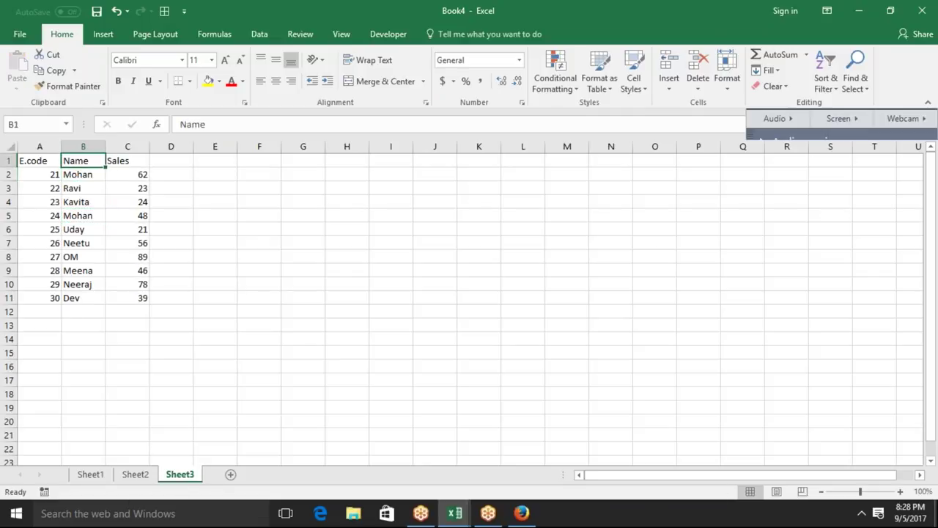
{"action": "left_click", "coordinate": [93, 178]}
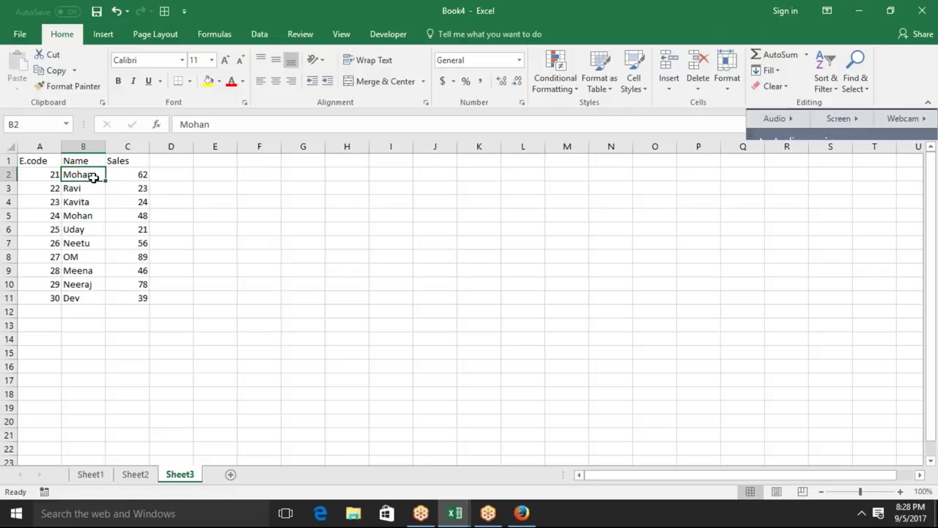
{"action": "left_click_drag", "start_coordinate": [106, 180], "coordinate": [106, 300]}
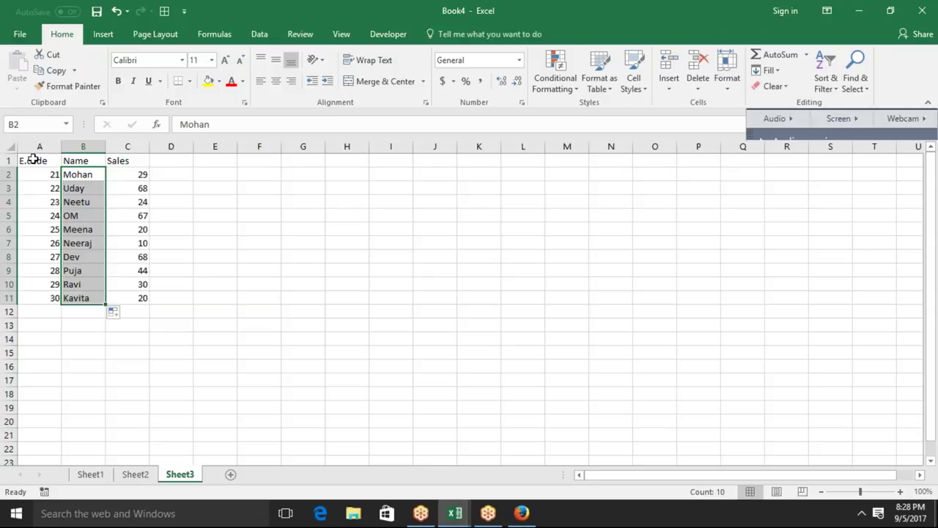
- With Sheet1, Sheet2 and Sheet3 grouped, replace all contents with pasted values
{"action": "left_click", "coordinate": [12, 148]}
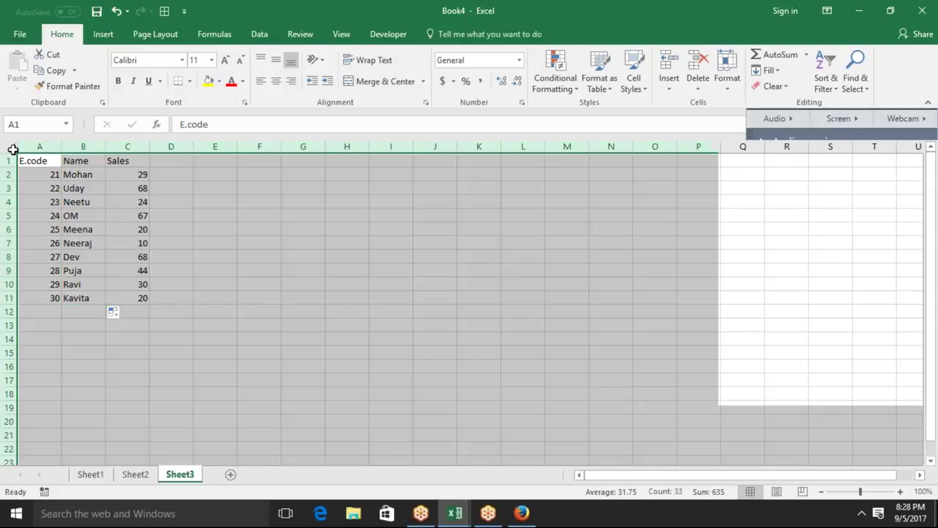
{"action": "left_click", "coordinate": [91, 476], "text": "shift"}
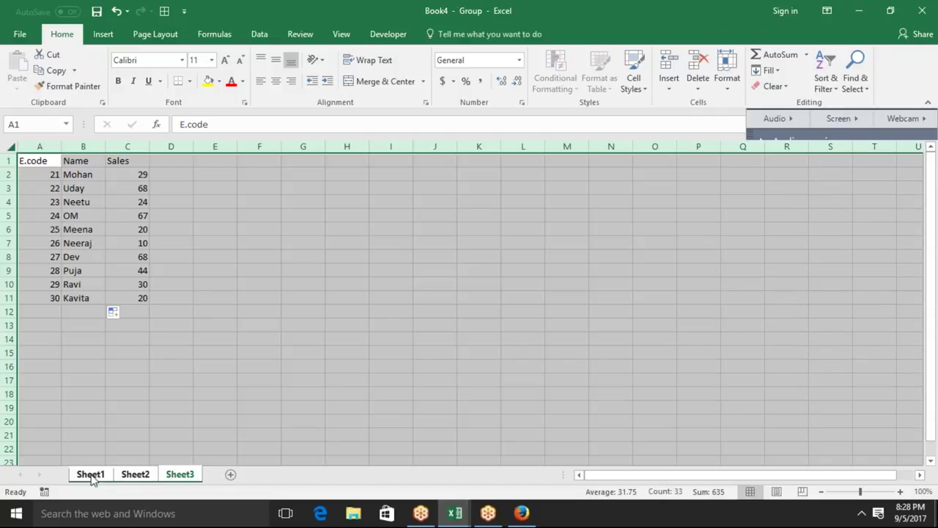
{"action": "key", "text": "ctrl+c"}
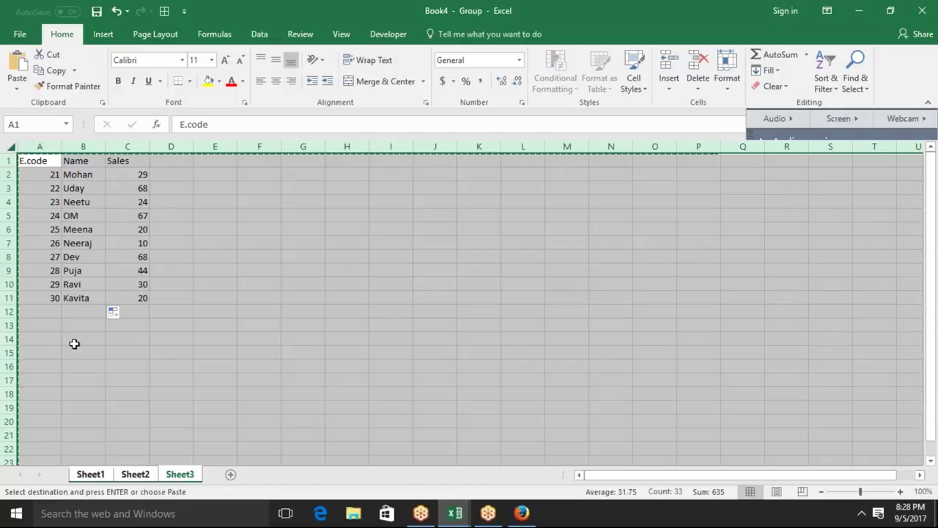
{"action": "left_click", "coordinate": [17, 85]}
{"action": "left_click", "coordinate": [17, 176]}
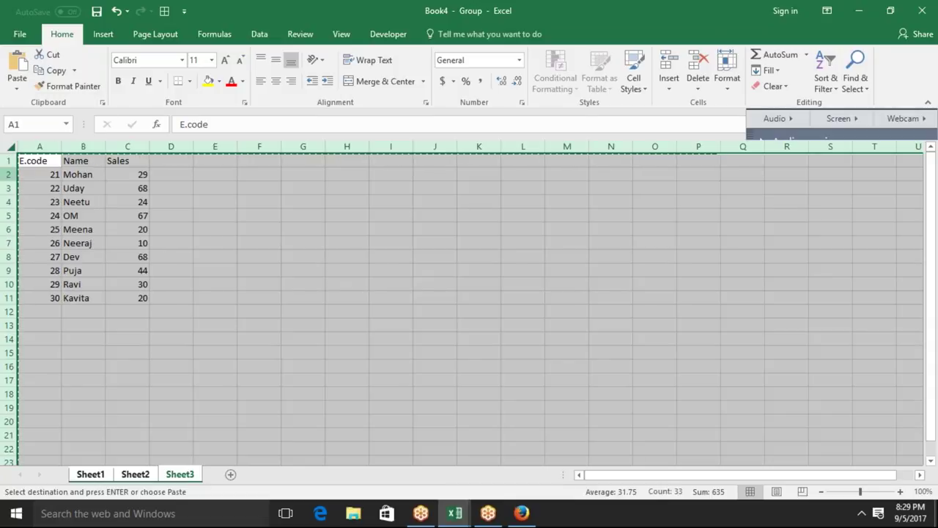
{"action": "left_click", "coordinate": [11, 175]}
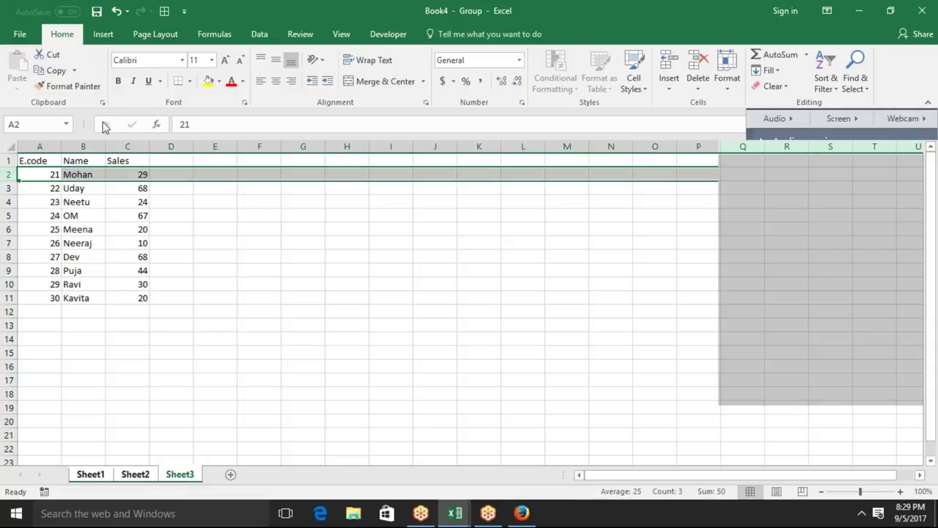
{"action": "left_click", "coordinate": [127, 216]}
- Ungroup the sheets, review each sheet's data, and insert a new blank Sheet4
{"action": "left_click", "coordinate": [135, 474]}
{"action": "left_click", "coordinate": [90, 475]}
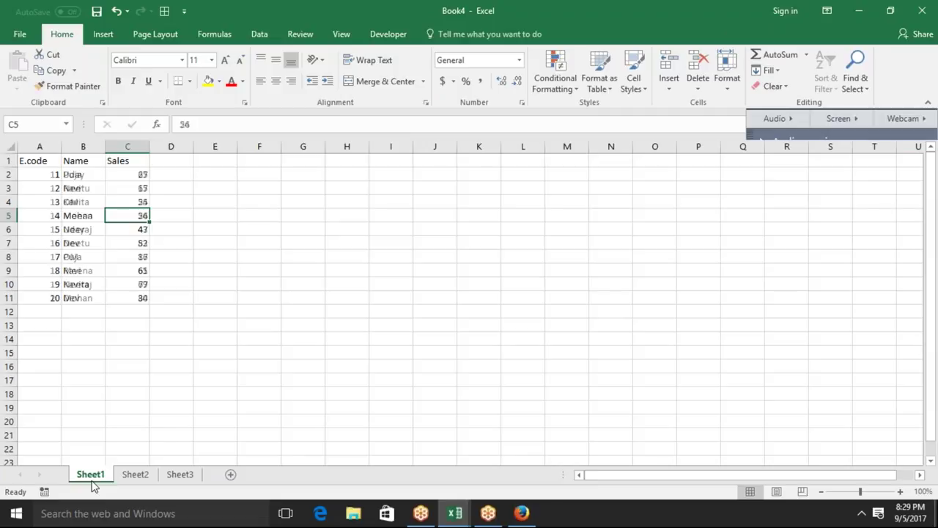
{"action": "left_click", "coordinate": [135, 474]}
{"action": "left_click", "coordinate": [179, 474]}
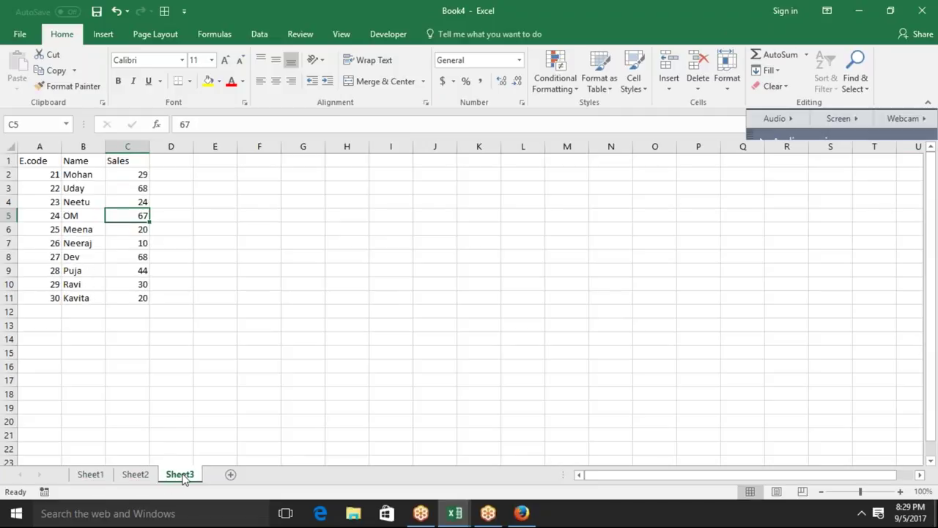
{"action": "left_click", "coordinate": [230, 474]}
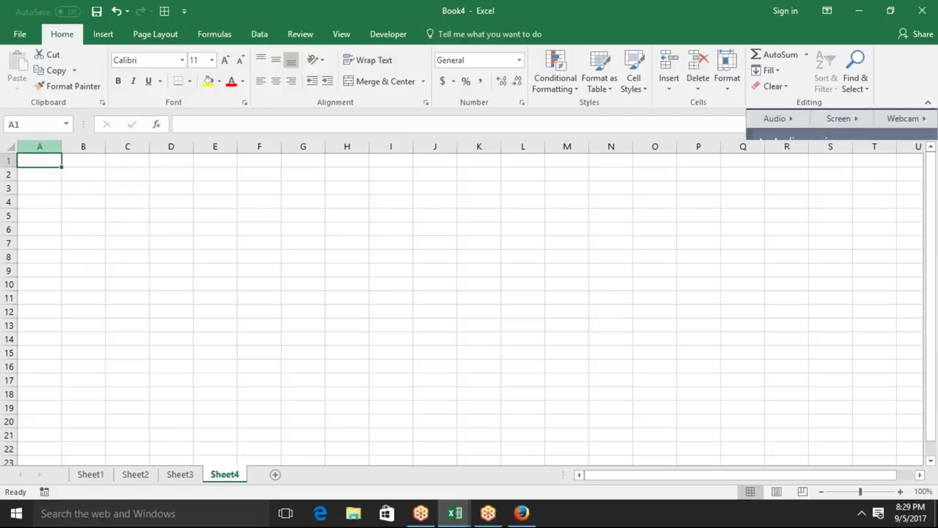
- Enter the headers E.code in A1 and Name in B1
{"action": "type", "text": "C"}
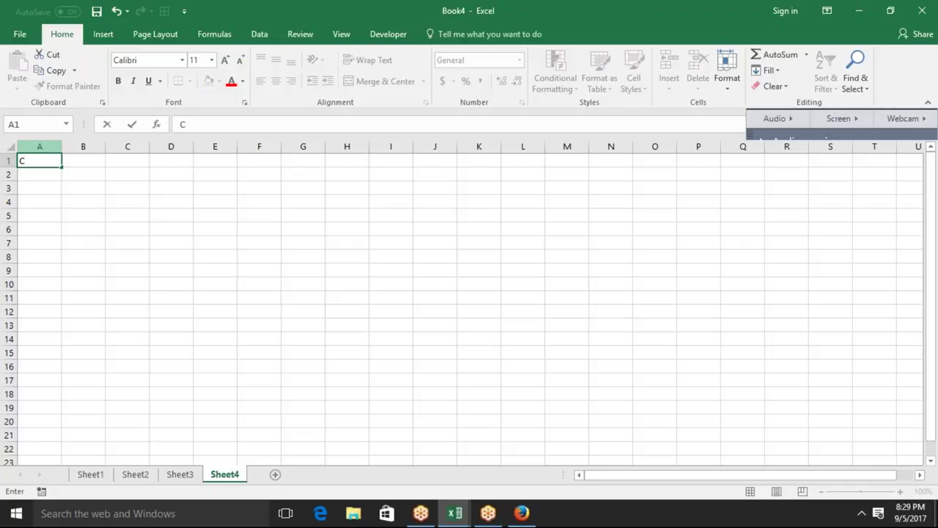
{"action": "type", "text": "=="}
{"action": "key", "text": "BackSpace"}
{"action": "key", "text": "BackSpace"}
{"action": "key", "text": "BackSpace"}
{"action": "type", "text": "E.code"}
{"action": "key", "text": "Tab"}
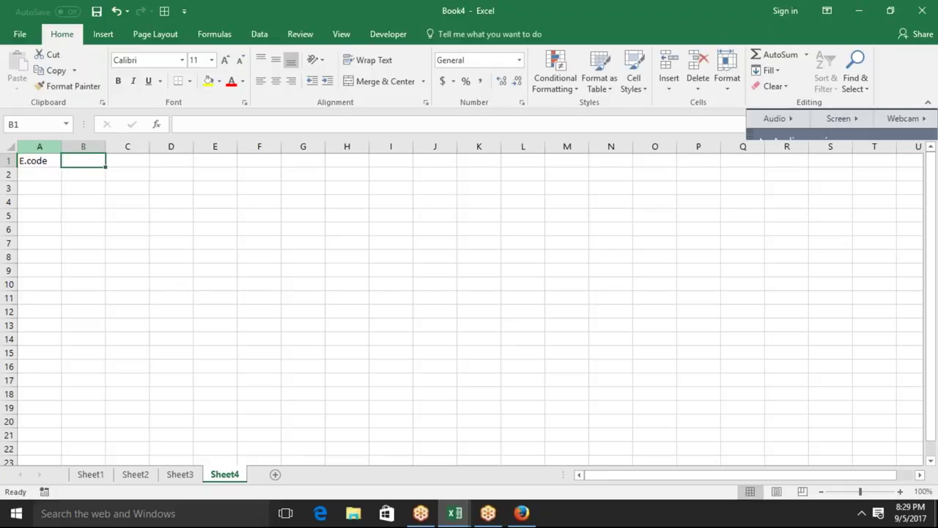
{"action": "type", "text": "Name"}
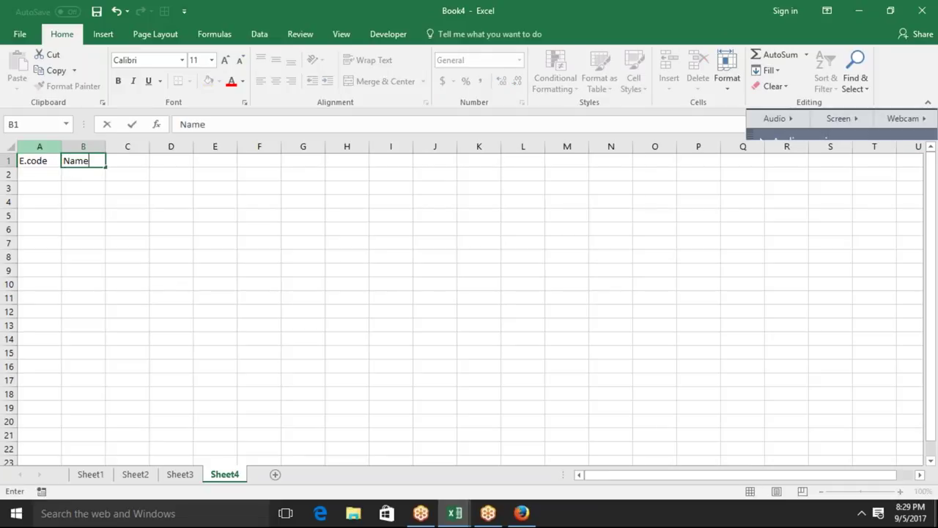
{"action": "key", "text": "Return"}
- Add the Sales header in C1, correcting the 'Saes' typo
{"action": "key", "text": "Up"}
{"action": "key", "text": "Right"}
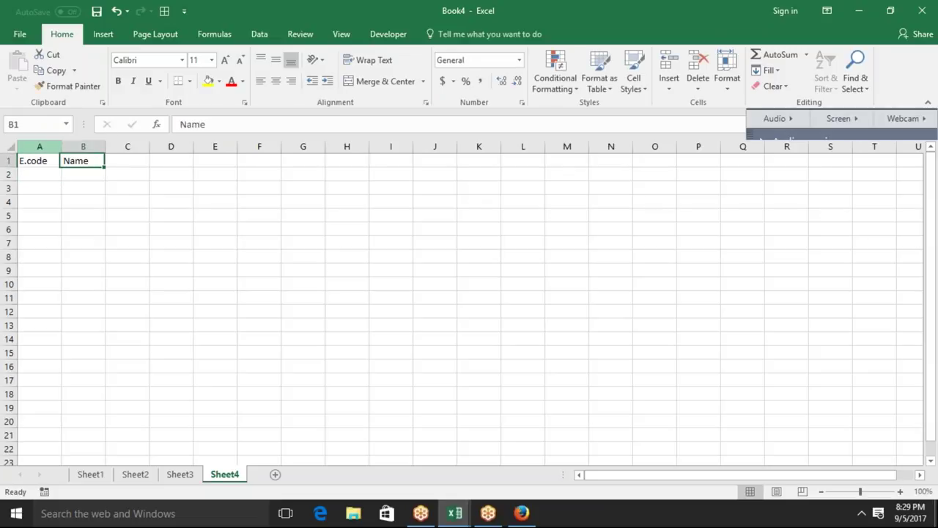
{"action": "key", "text": "Right"}
{"action": "type", "text": "Saes"}
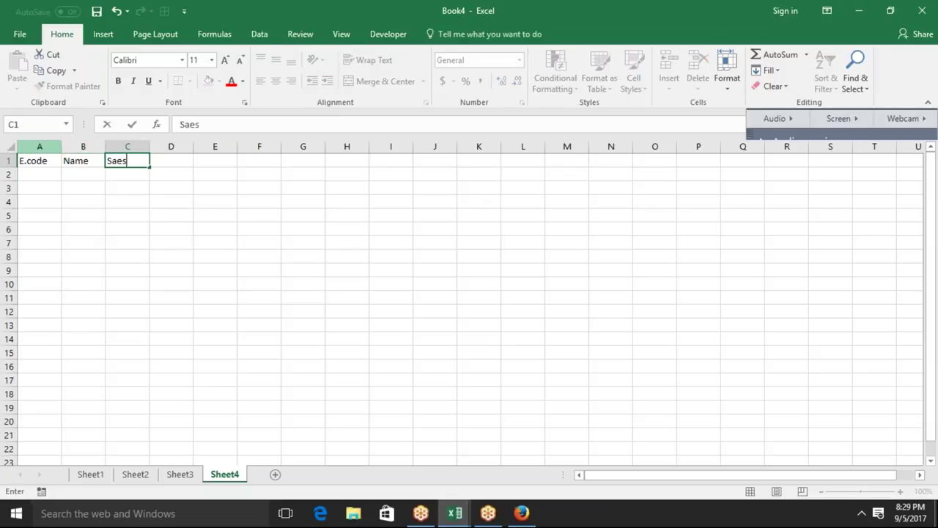
{"action": "key", "text": "Return"}
{"action": "left_click", "coordinate": [127, 160]}
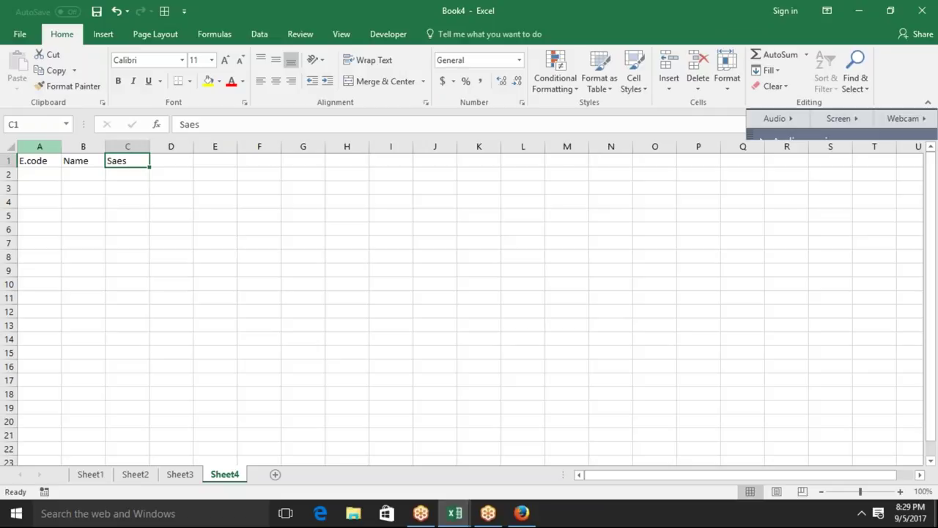
{"action": "type", "text": "Sales"}
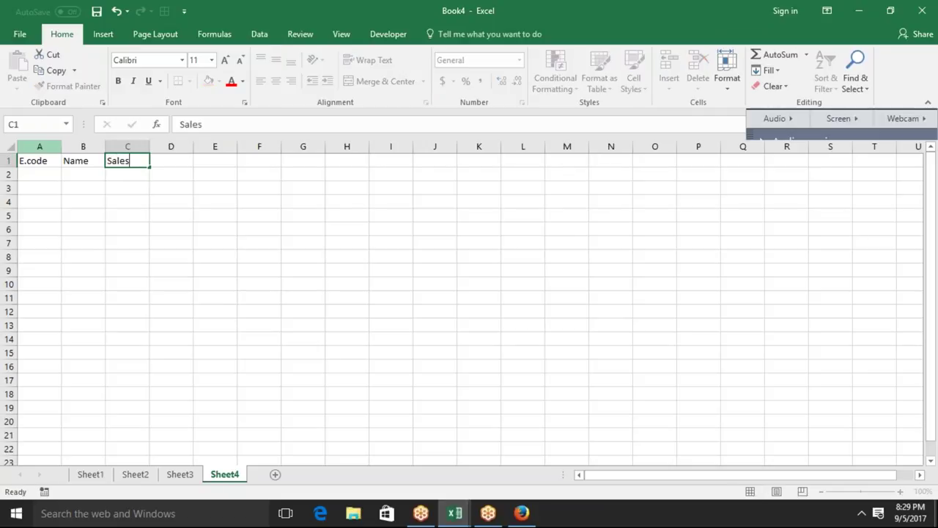
{"action": "key", "text": "Return"}
- Enter E.codes 1, 12 and 25 in A2:A4 and select them
{"action": "key", "text": "Left"}
{"action": "key", "text": "Left"}
{"action": "type", "text": "1"}
{"action": "key", "text": "Return"}
{"action": "type", "text": "12"}
{"action": "key", "text": "Return"}
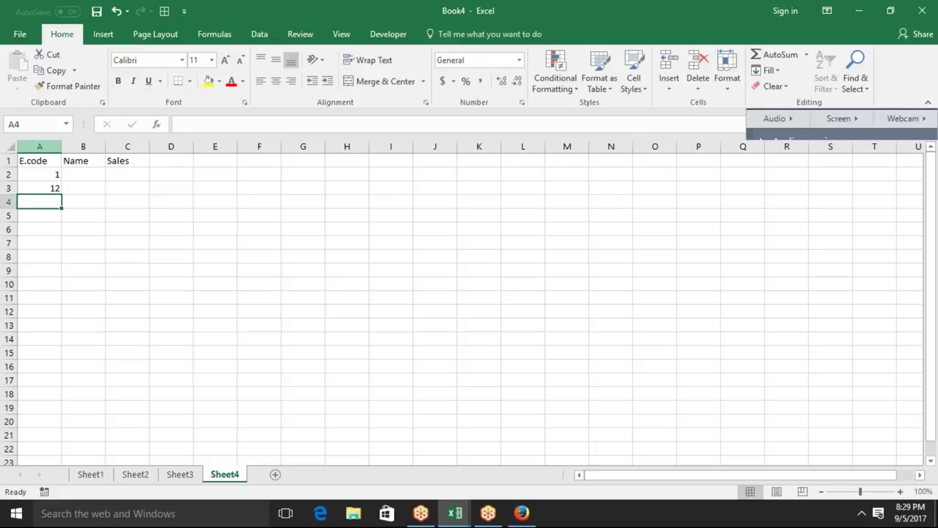
{"action": "type", "text": "25"}
{"action": "key", "text": "Return"}
{"action": "key", "text": "Up"}
{"action": "key", "text": "ctrl+Up"}
{"action": "key", "text": "Down"}
{"action": "key", "text": "ctrl+shift+Down"}
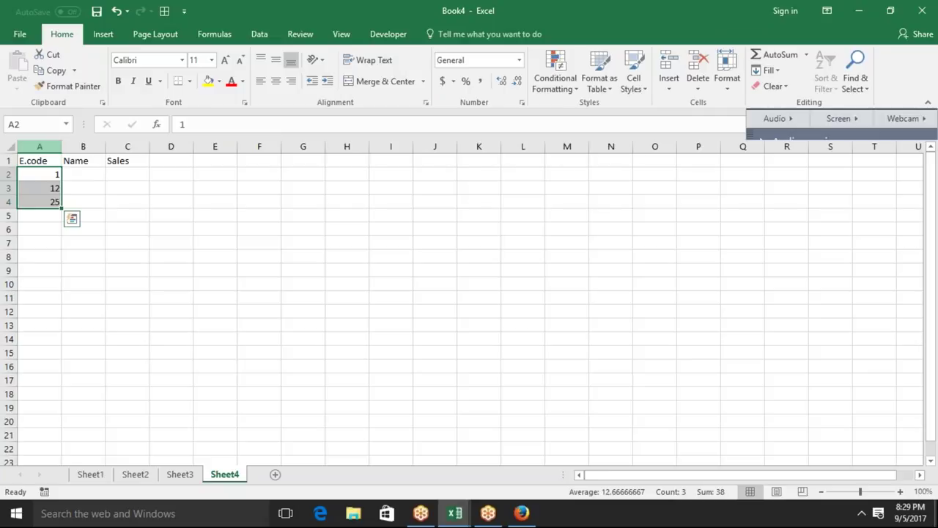
{"action": "key", "text": "Escape"}
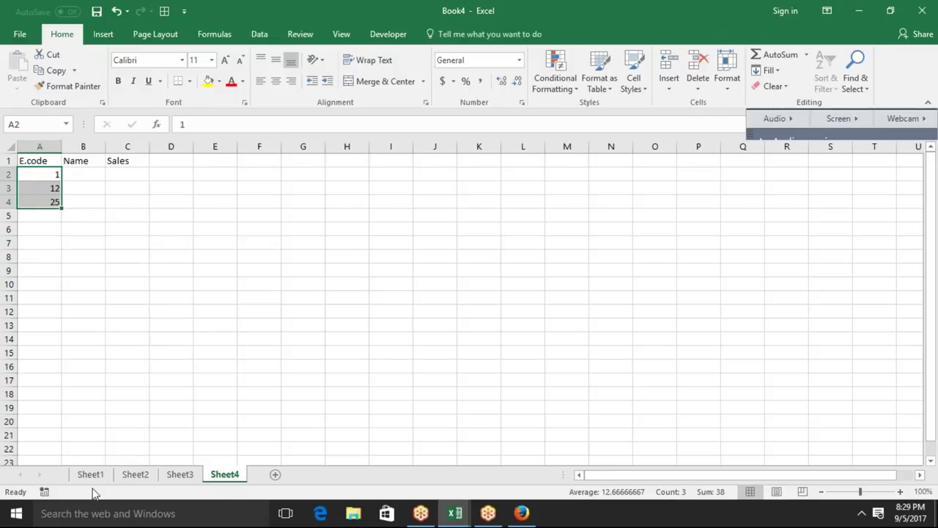
{"action": "left_click", "coordinate": [93, 480]}
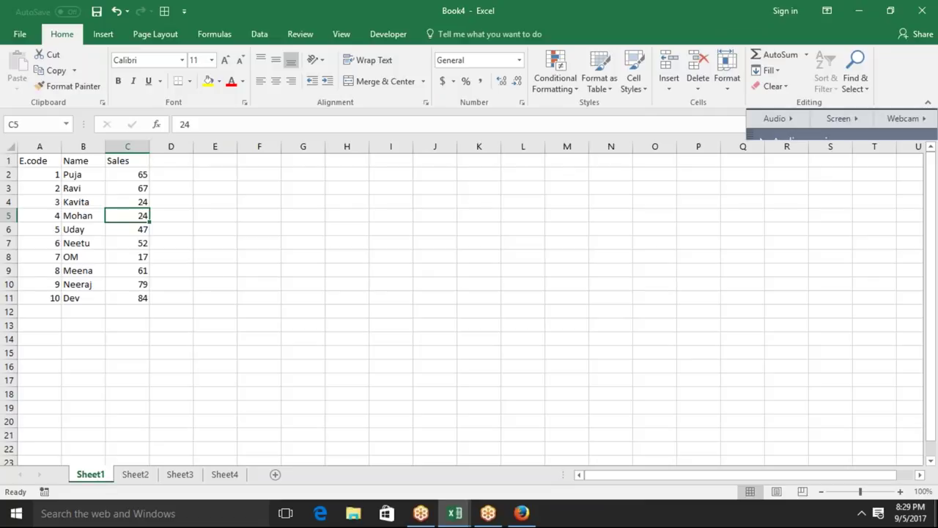
{"action": "left_click", "coordinate": [153, 476]}
{"action": "left_click", "coordinate": [170, 476]}
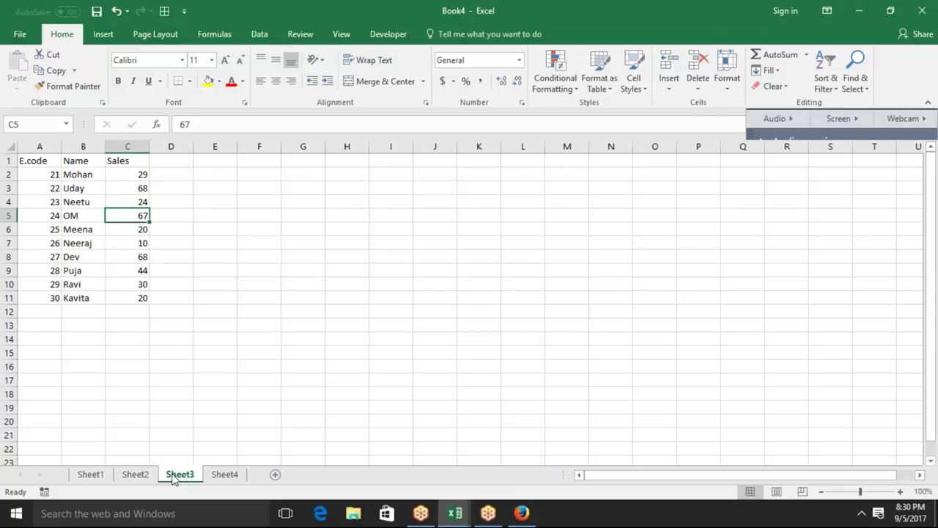
{"action": "left_click", "coordinate": [221, 478]}
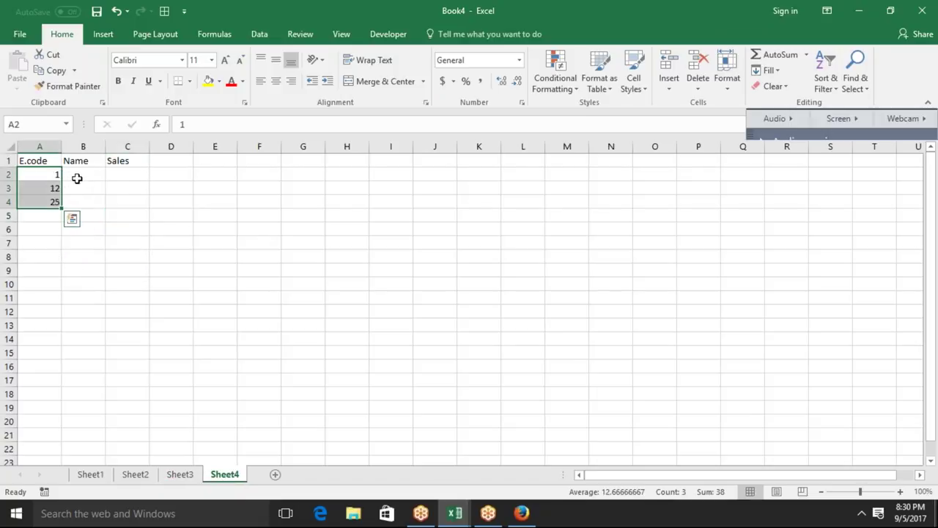
{"action": "left_click", "coordinate": [76, 174]}
- Start B2's formula as IFERROR wrapping VLOOKUP(A2,Sheet1!A:C,2,0)
{"action": "key", "text": "F2"}
{"action": "type", "text": "="}
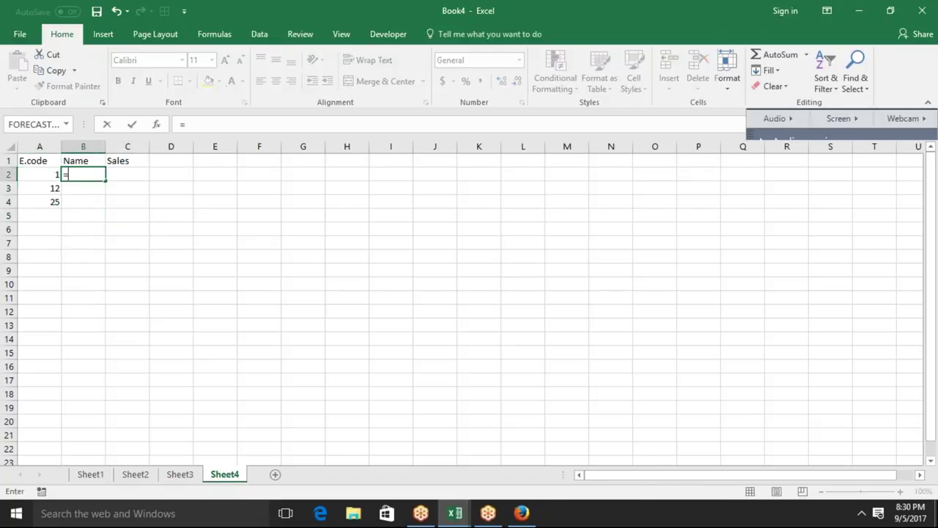
{"action": "type", "text": "if"}
{"action": "key", "text": "Down"}
{"action": "key", "text": "Tab"}
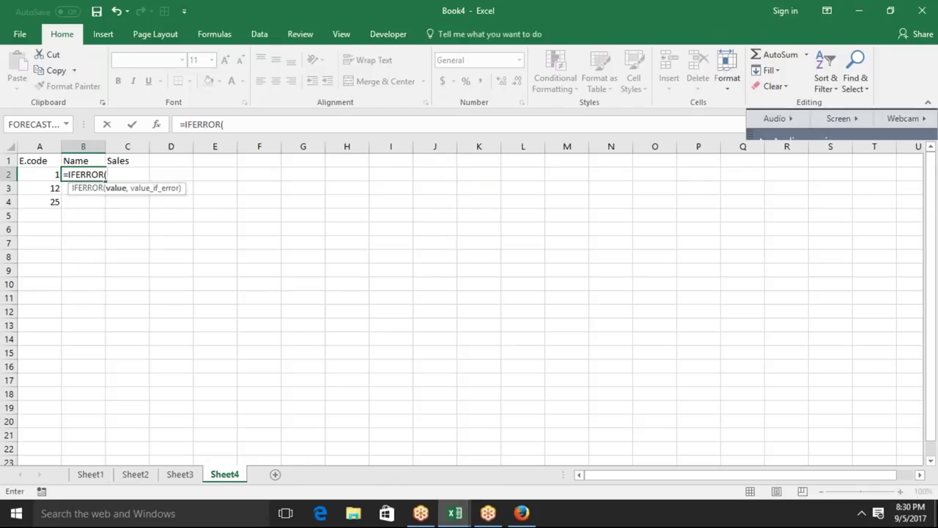
{"action": "type", "text": "vl"}
{"action": "key", "text": "Tab"}
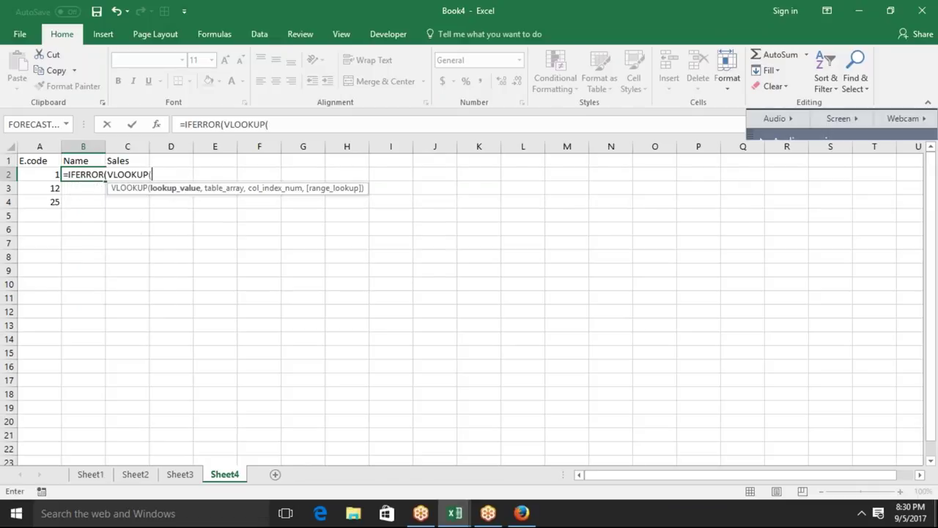
{"action": "left_click", "coordinate": [39, 173]}
{"action": "type", "text": ","}
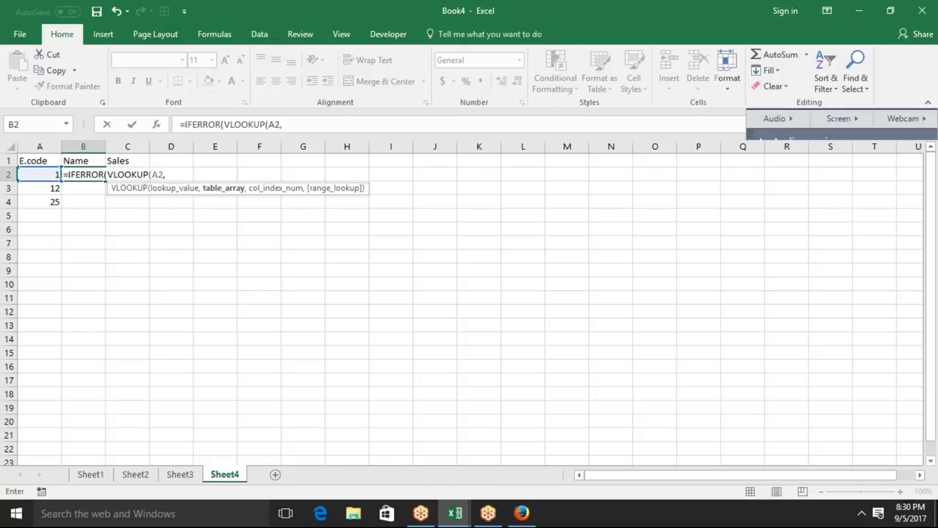
{"action": "left_click", "coordinate": [84, 474]}
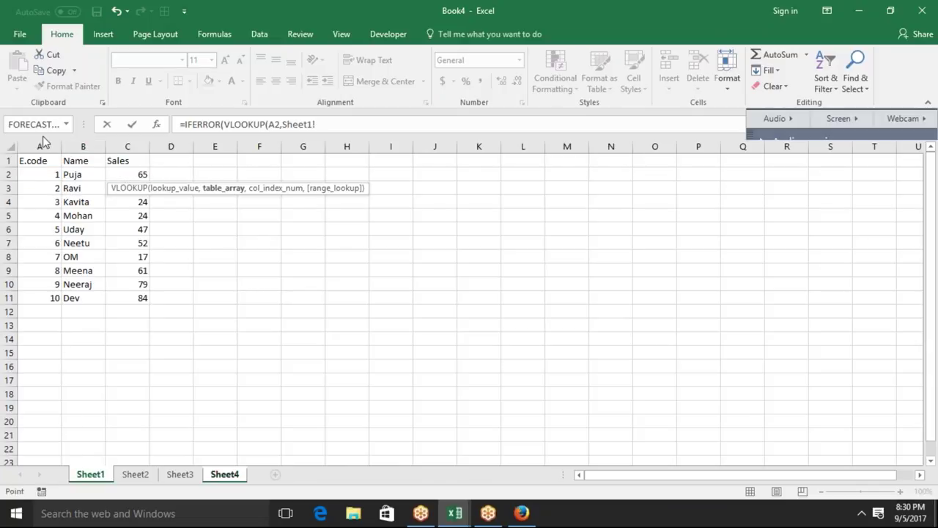
{"action": "left_click_drag", "start_coordinate": [39, 146], "coordinate": [118, 144]}
{"action": "type", "text": ",2,"}
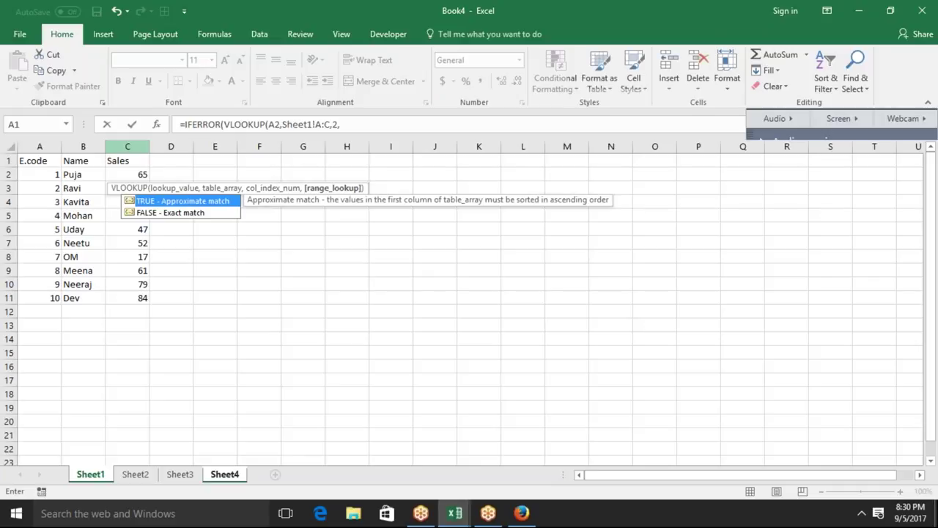
{"action": "type", "text": "0"}
{"action": "type", "text": ")"}
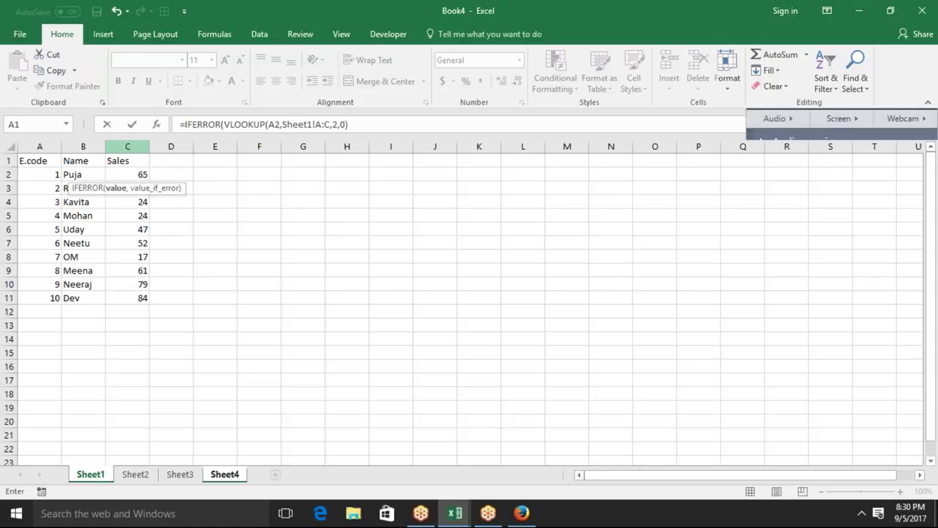
{"action": "type", "text": ",vl"}
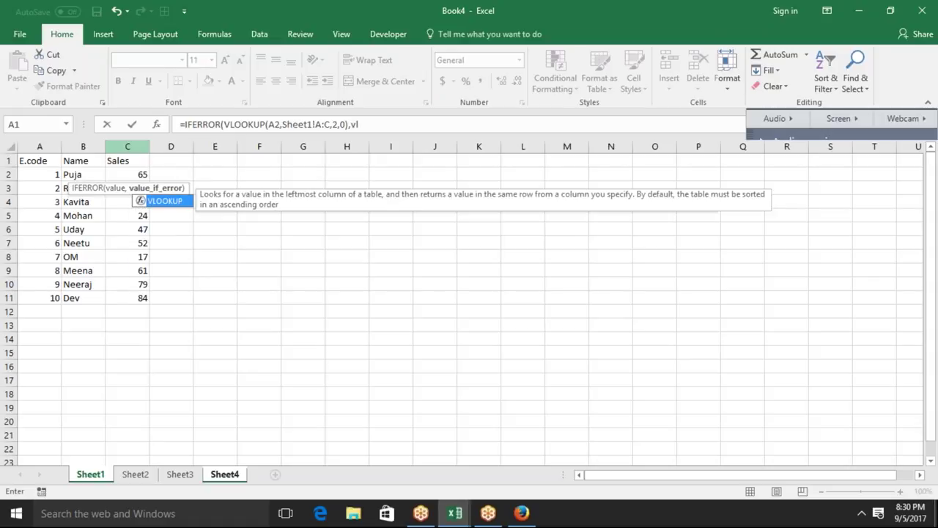
- Add the fallback VLOOKUP(A2,Sheet2!A:C,2,0) and commit the nested formula in B2
{"action": "key", "text": "Tab"}
{"action": "type", "text": "a2,"}
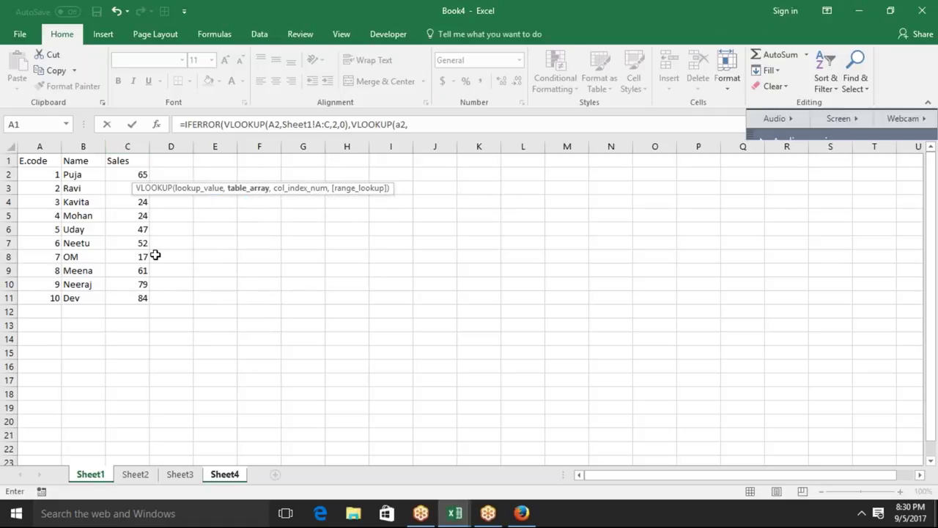
{"action": "left_click", "coordinate": [135, 474]}
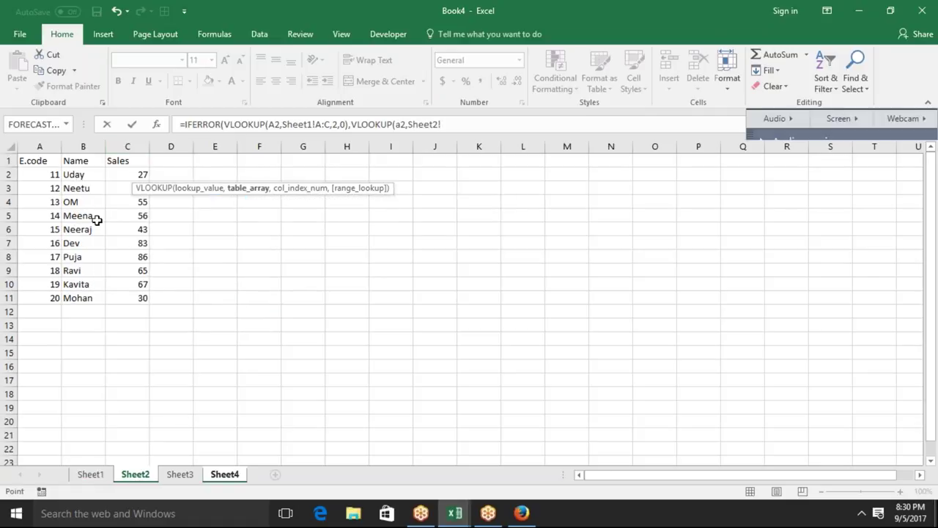
{"action": "left_click_drag", "start_coordinate": [50, 154], "coordinate": [123, 156]}
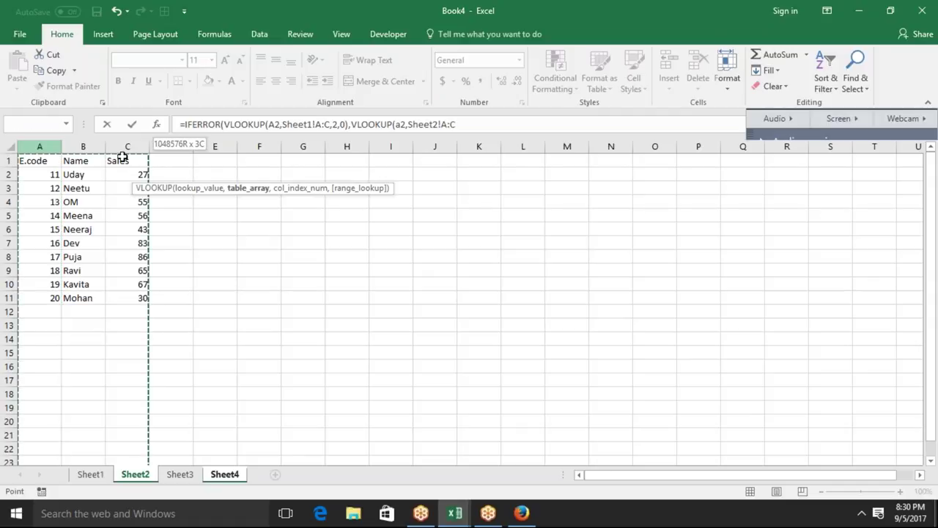
{"action": "type", "text": ",1"}
{"action": "key", "text": "BackSpace"}
{"action": "type", "text": "2"}
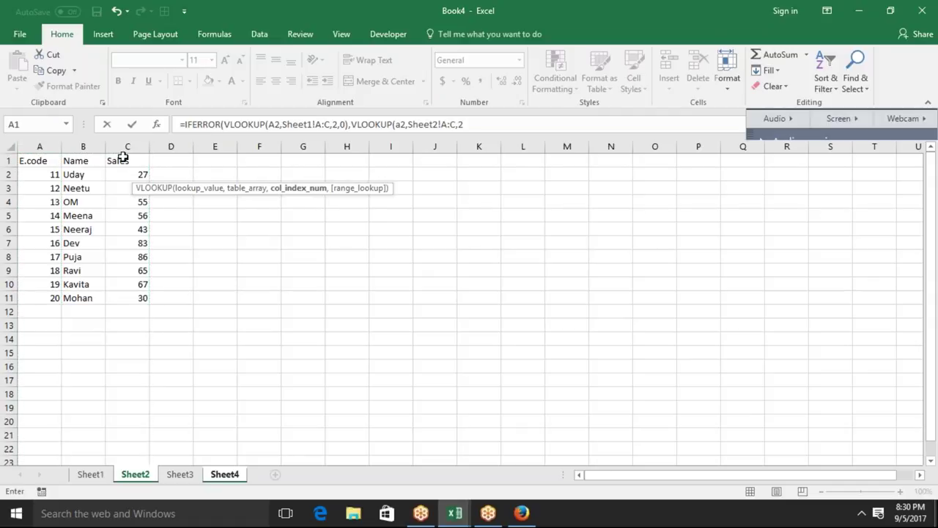
{"action": "type", "text": ",0)"}
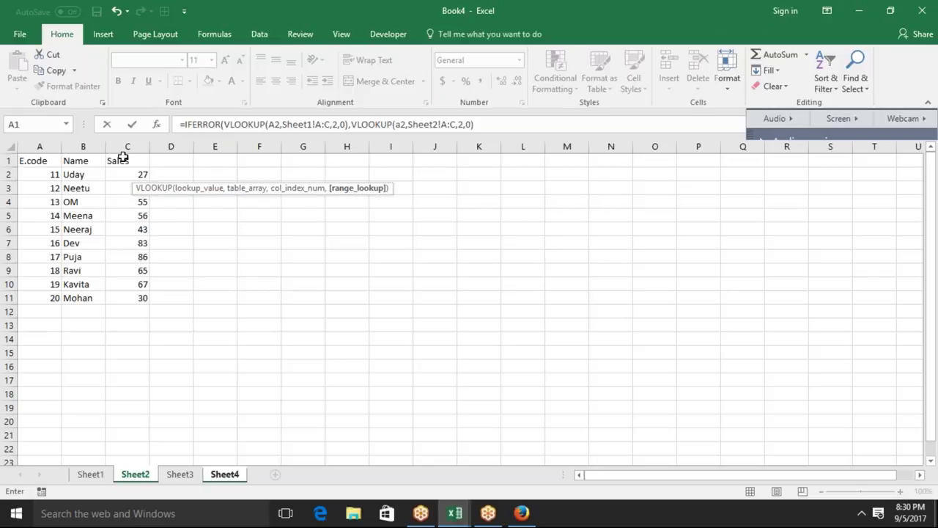
{"action": "key", "text": "Return"}
{"action": "key", "text": "Return"}
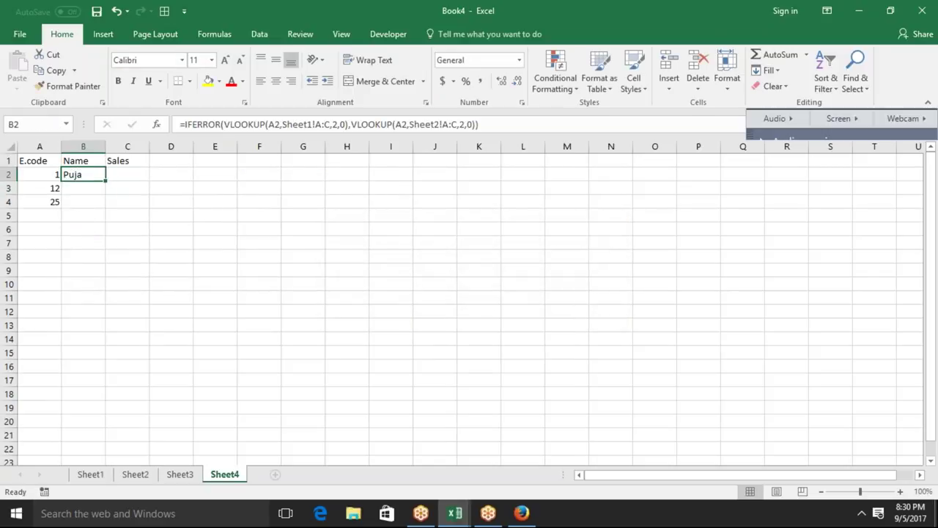
- Copy the name lookup down to B3 and B4, where E.code 25 shows #N/A
{"action": "left_click_drag", "start_coordinate": [107, 179], "coordinate": [108, 192]}
{"action": "left_click", "coordinate": [88, 189]}
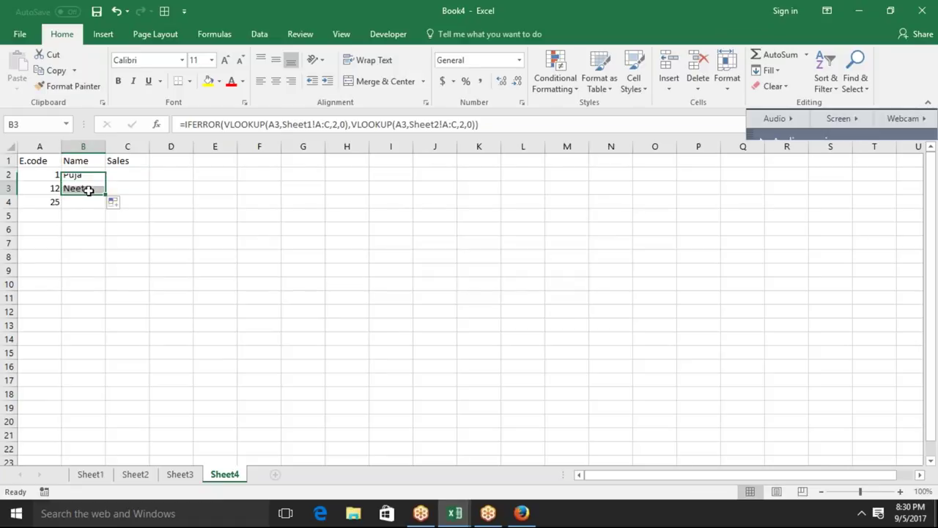
{"action": "left_click_drag", "start_coordinate": [101, 195], "coordinate": [102, 209]}
{"action": "left_click", "coordinate": [86, 200]}
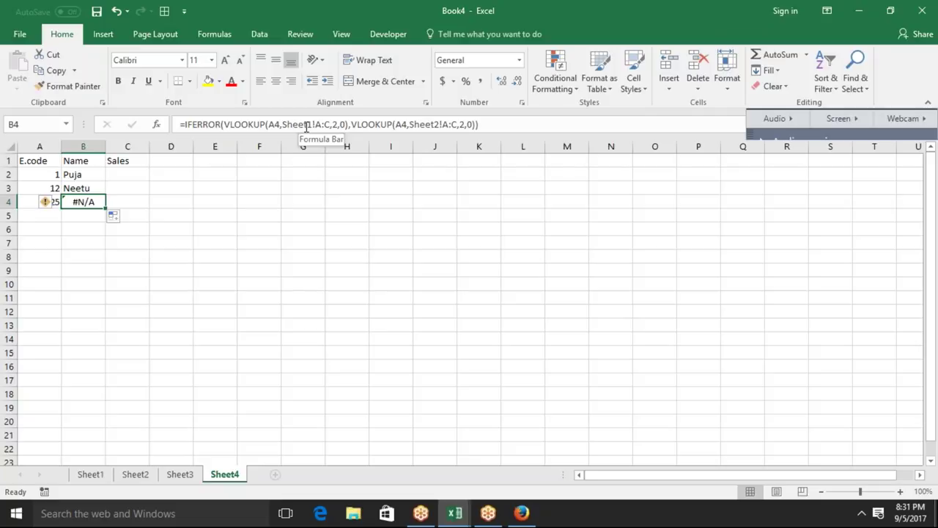
- Clear the lookup formulas from B2:B4
{"action": "key", "text": "Up"}
{"action": "key", "text": "Up"}
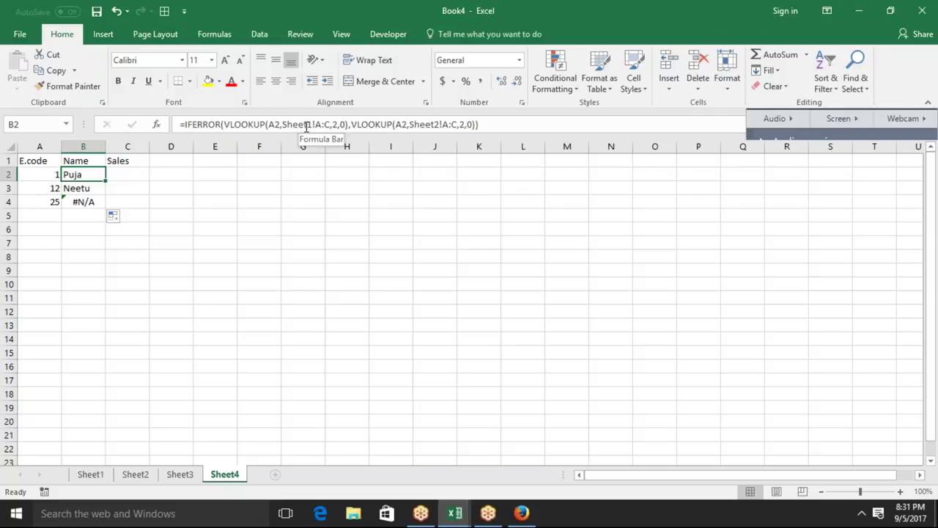
{"action": "key", "text": "shift+Down"}
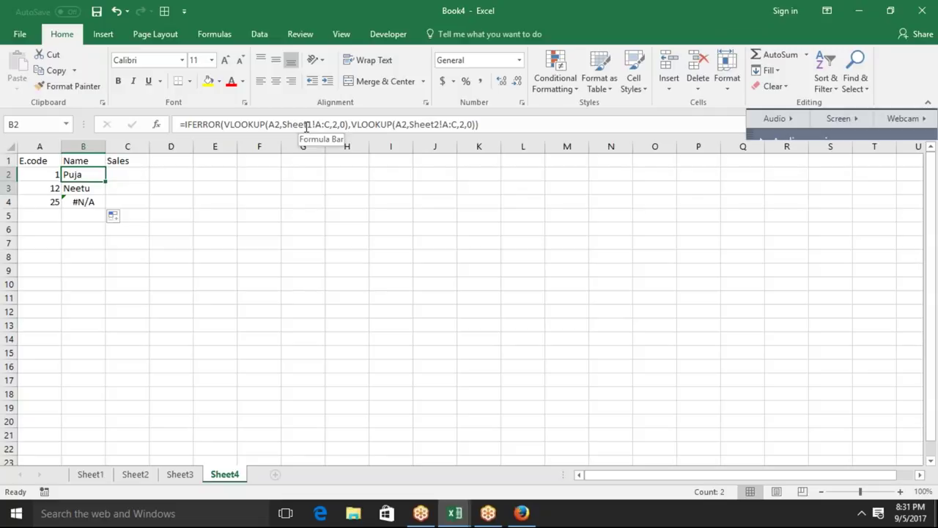
{"action": "key", "text": "shift+Down"}
{"action": "key", "text": "Delete"}
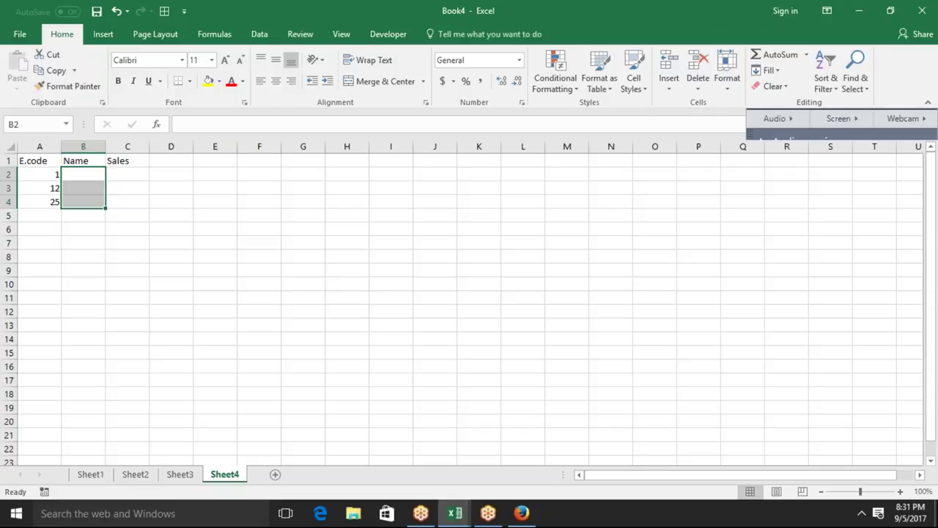
- Review the E.code values in A2:A4 on Sheet4 and the E.code column on Sheet1
{"action": "left_click", "coordinate": [32, 175]}
{"action": "left_click", "coordinate": [34, 191]}
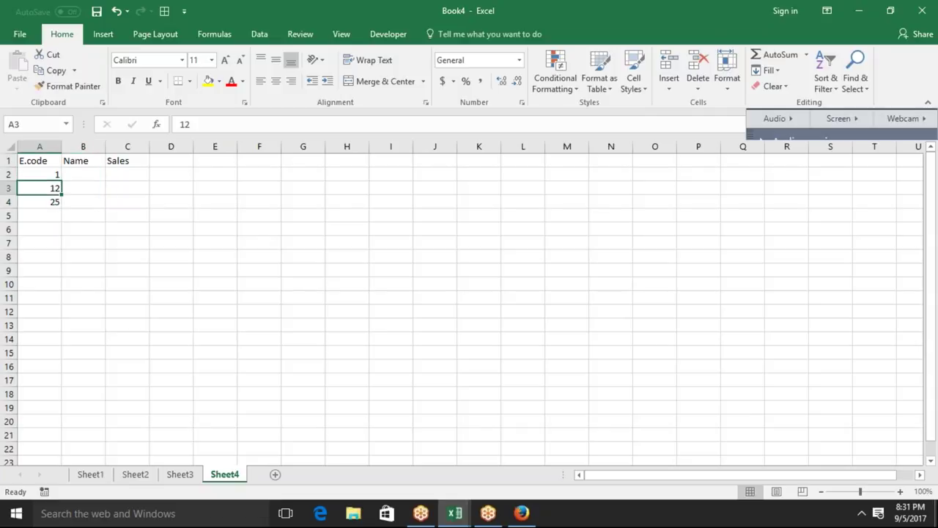
{"action": "left_click", "coordinate": [37, 200]}
{"action": "left_click", "coordinate": [41, 189]}
{"action": "left_click", "coordinate": [52, 174]}
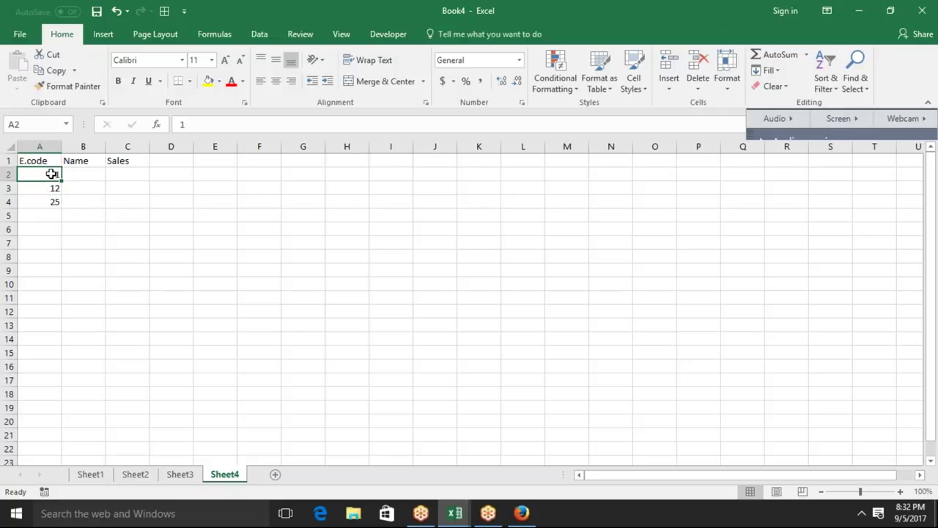
{"action": "left_click", "coordinate": [90, 474]}
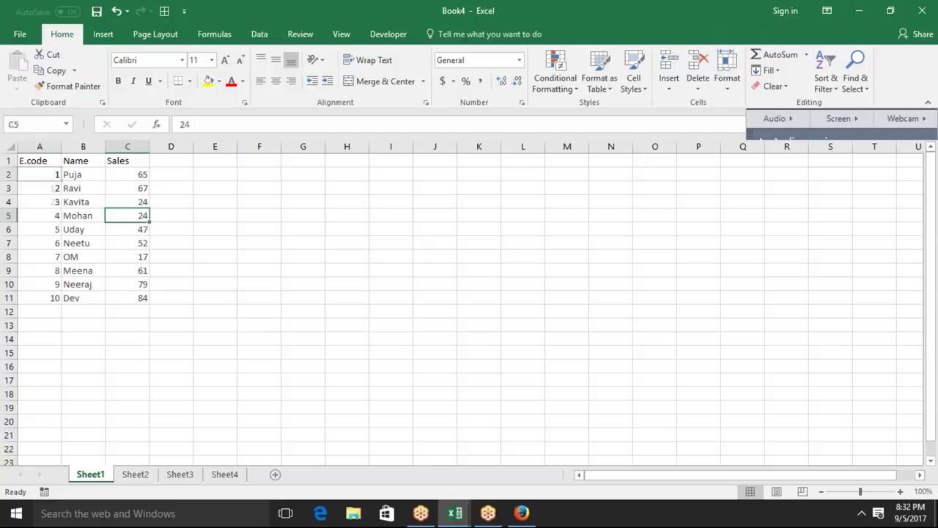
{"action": "left_click", "coordinate": [47, 192]}
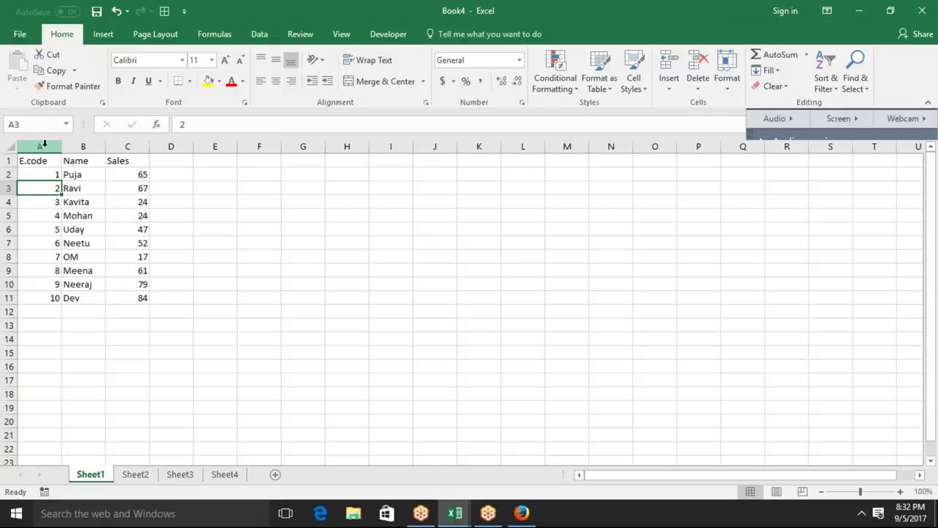
{"action": "left_click", "coordinate": [44, 144]}
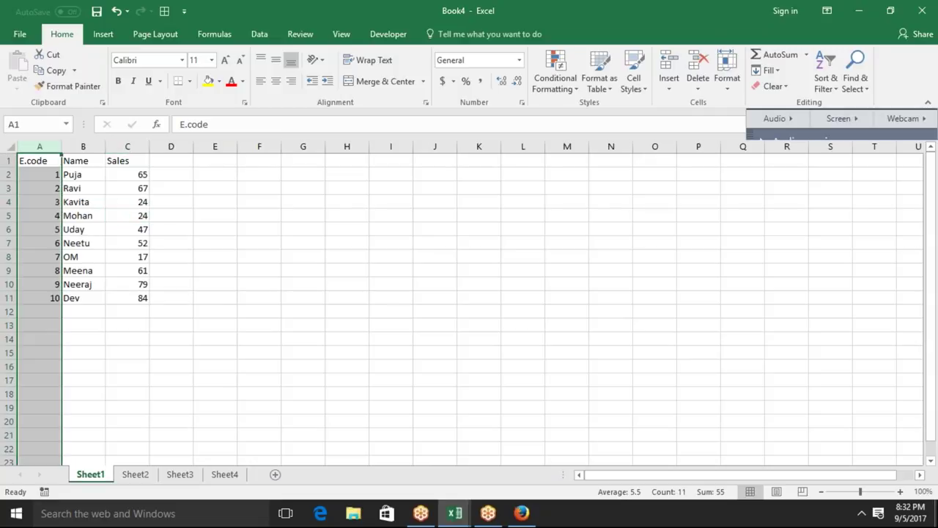
- Back on Sheet4, open the VBA editor from the Developer tab to view Module2's ALookup
{"action": "left_click", "coordinate": [240, 476]}
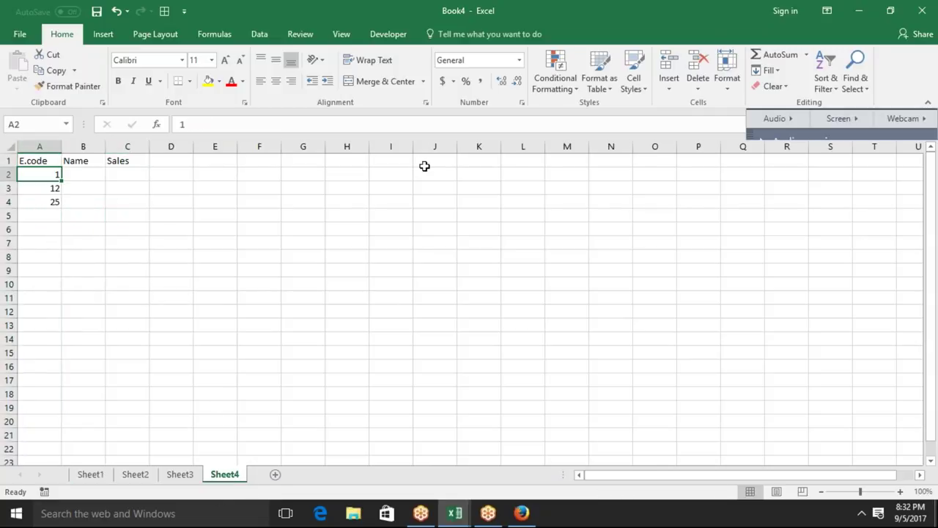
{"action": "left_click", "coordinate": [401, 44]}
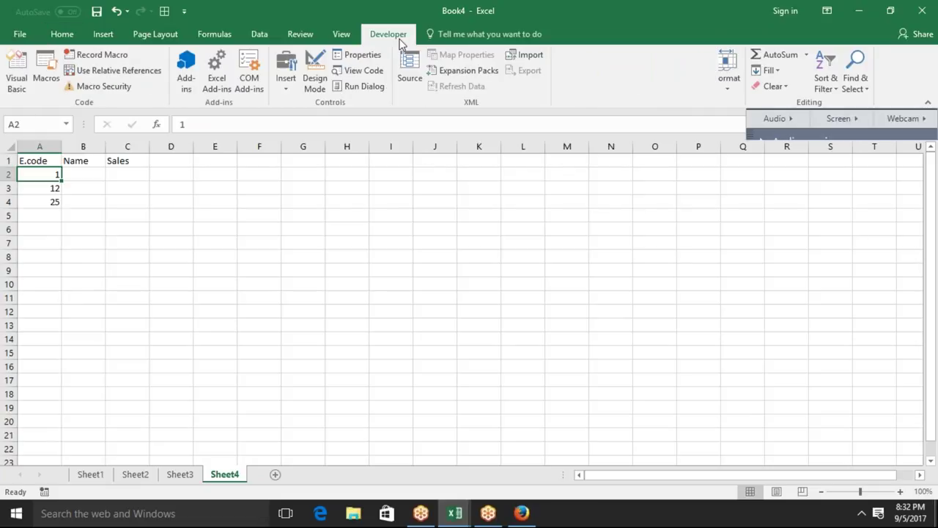
{"action": "left_click", "coordinate": [22, 60]}
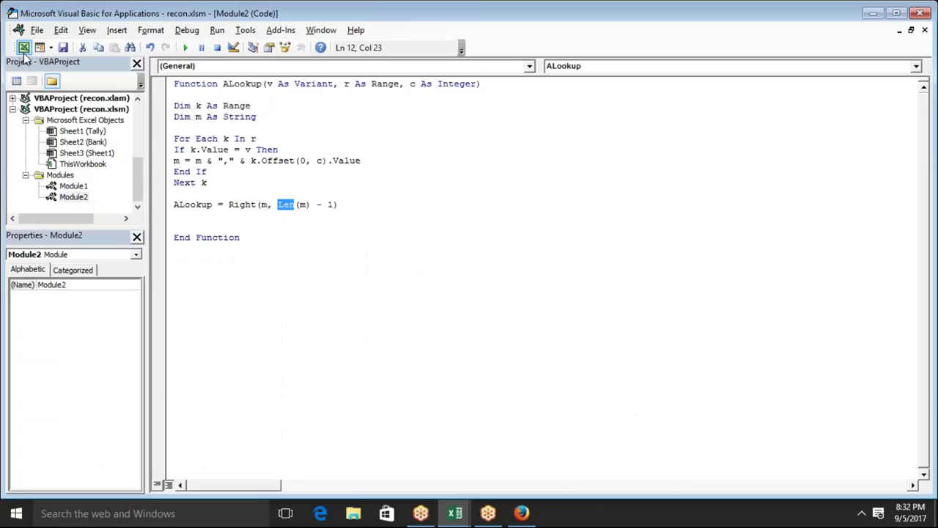
- Below ALookup's End Function, add Function MSVlookup(v As Variant, c As Integer) with blank body lines
{"action": "left_click", "coordinate": [174, 249]}
{"action": "key", "text": "Return"}
{"action": "type", "text": "funct"}
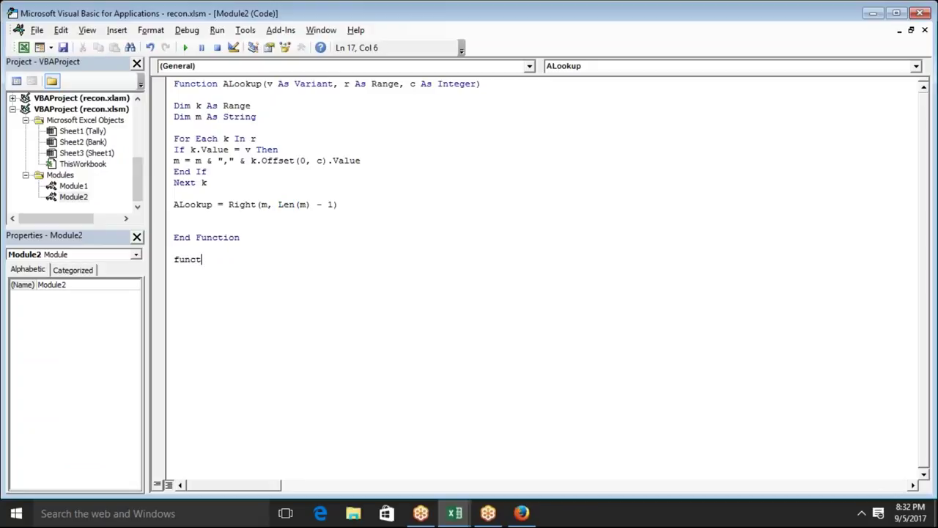
{"action": "type", "text": "ion "}
{"action": "type", "text": "MS"}
{"action": "type", "text": "V1ookup("}
{"action": "type", "text": "v as "}
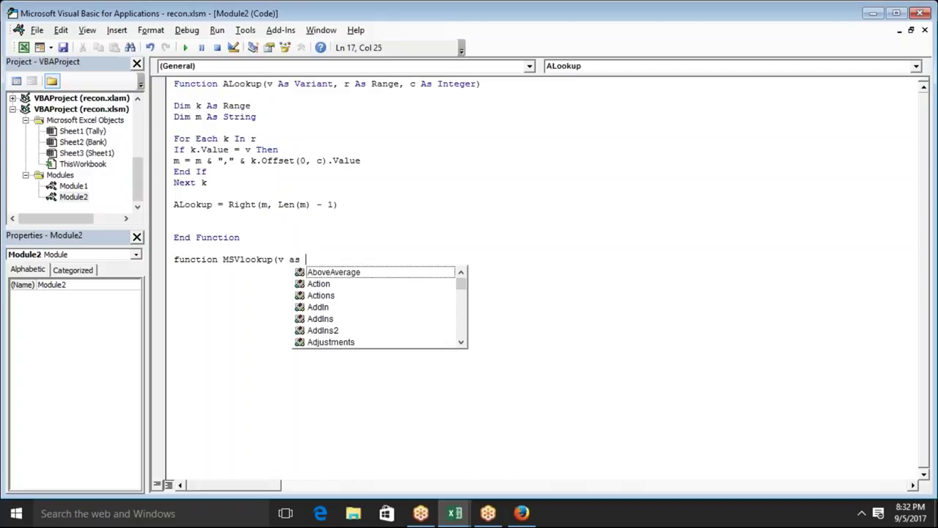
{"action": "type", "text": "ve"}
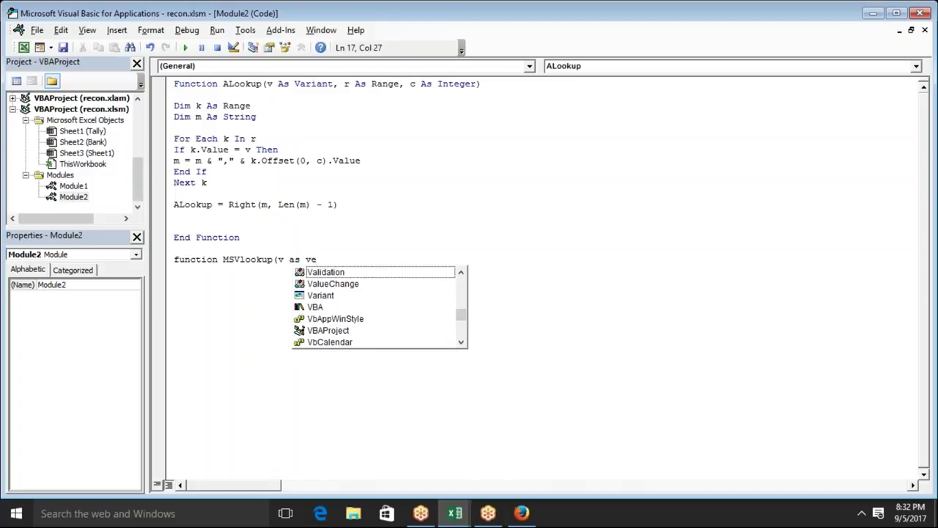
{"action": "key", "text": "Down"}
{"action": "key", "text": "Down"}
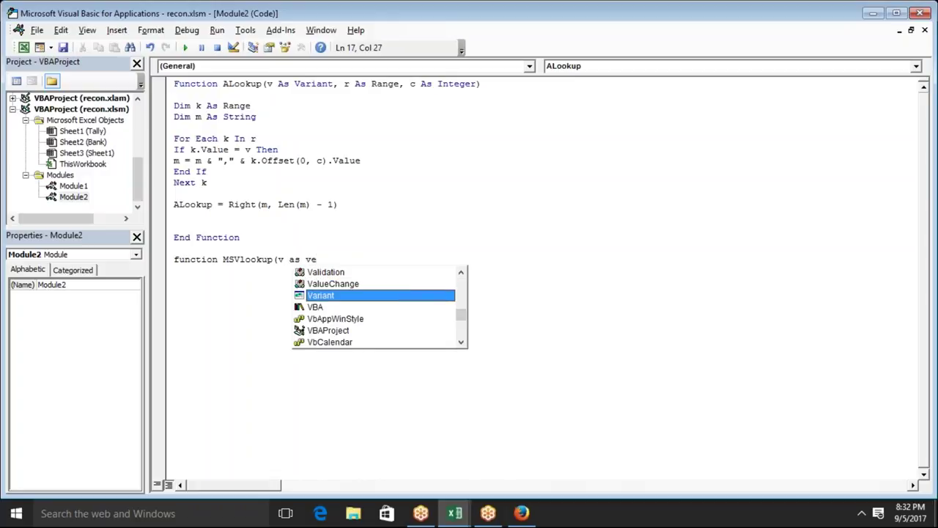
{"action": "key", "text": "Tab"}
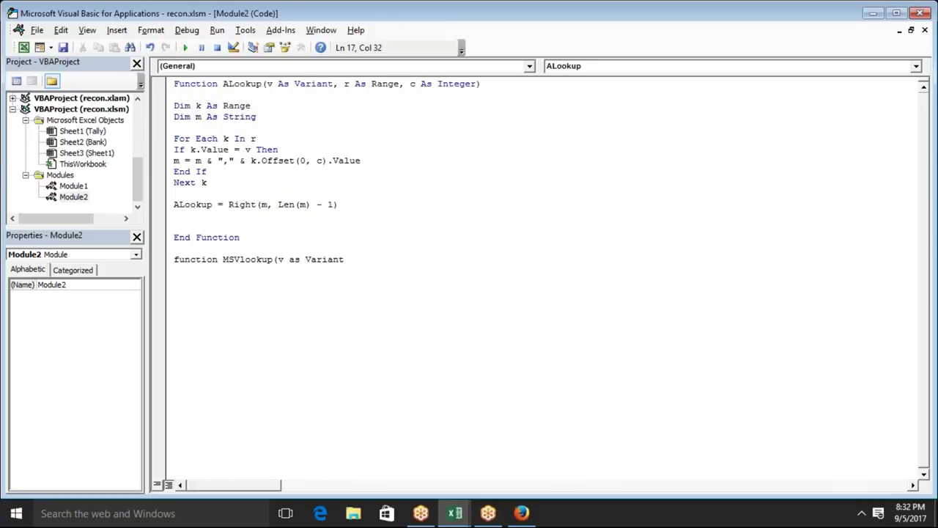
{"action": "type", "text": ",c as "}
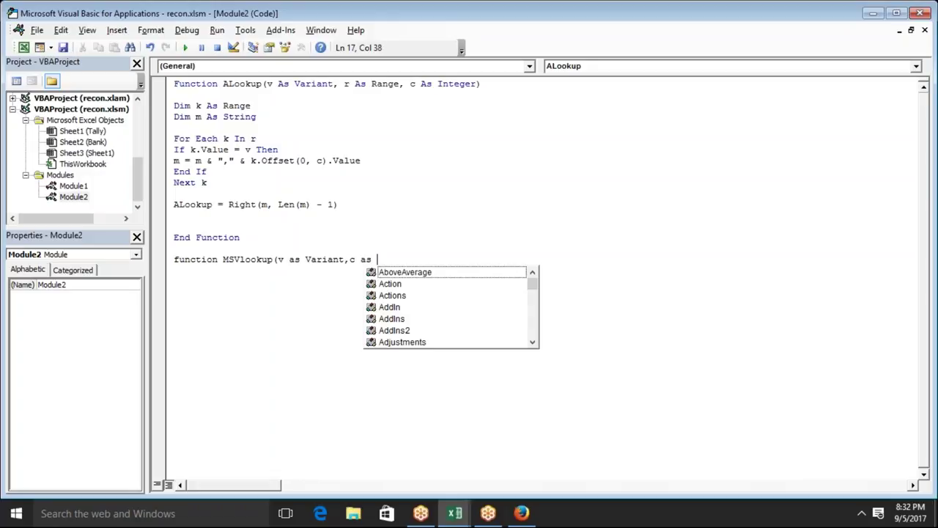
{"action": "type", "text": "In"}
{"action": "key", "text": "Tab"}
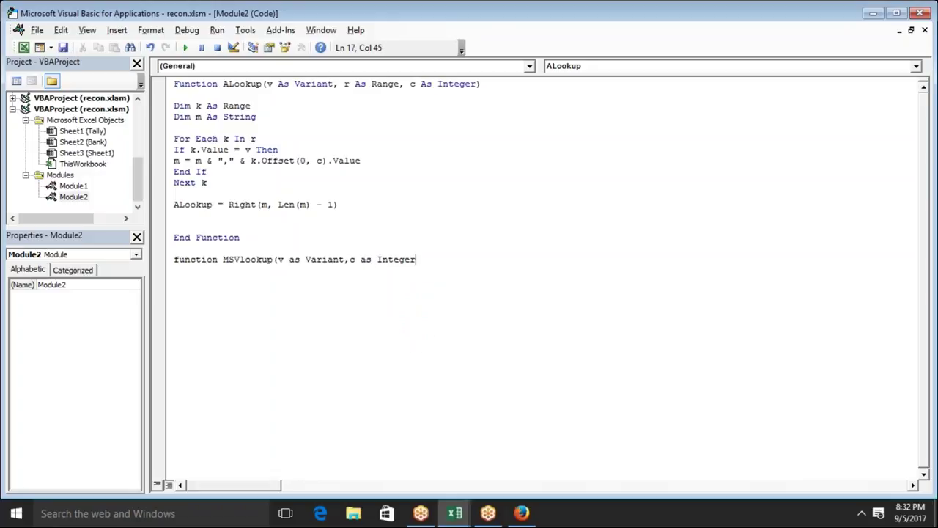
{"action": "type", "text": ")"}
{"action": "key", "text": "Return"}
{"action": "key", "text": "Return"}
{"action": "key", "text": "Return"}
{"action": "key", "text": "Up"}
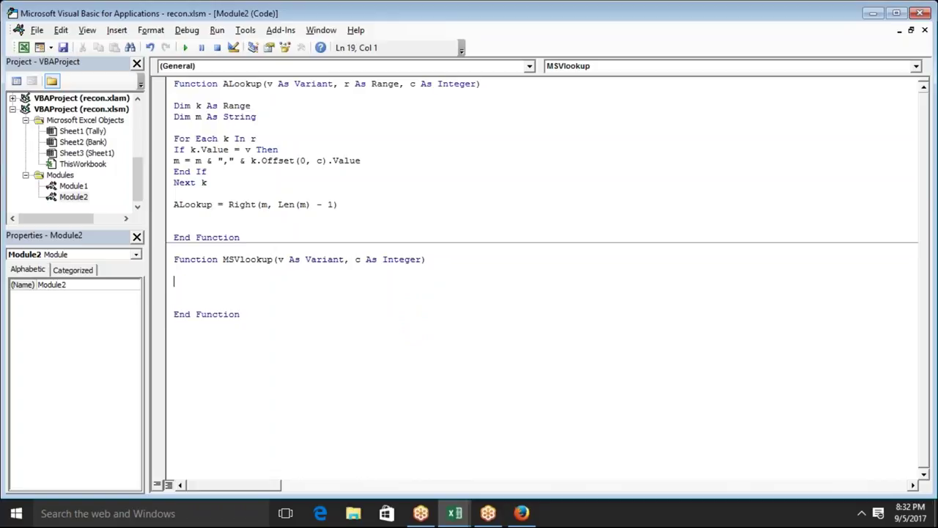
{"action": "key", "text": "Return"}
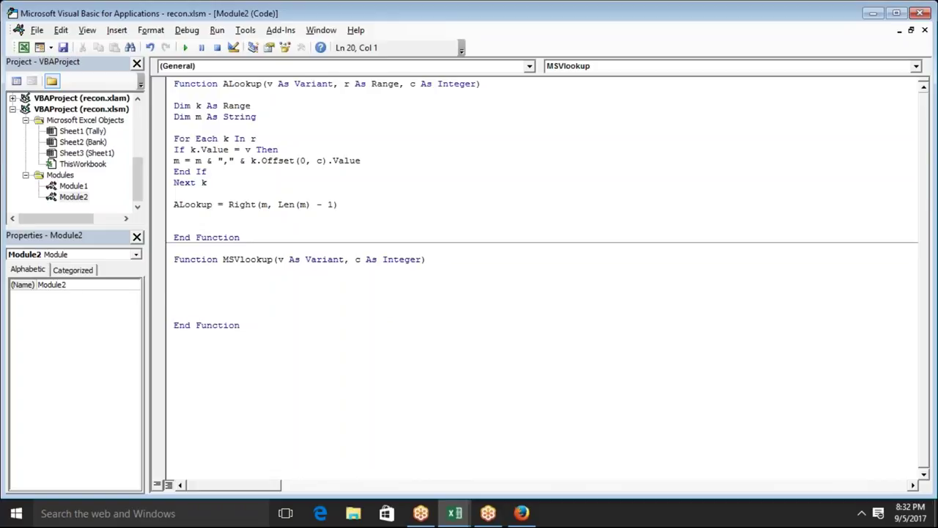
- Make For i = 1 To Sheets.Count - 1 the first line of MSVlookup's body
{"action": "key", "text": "Return"}
{"action": "key", "text": "Up"}
{"action": "key", "text": "Up"}
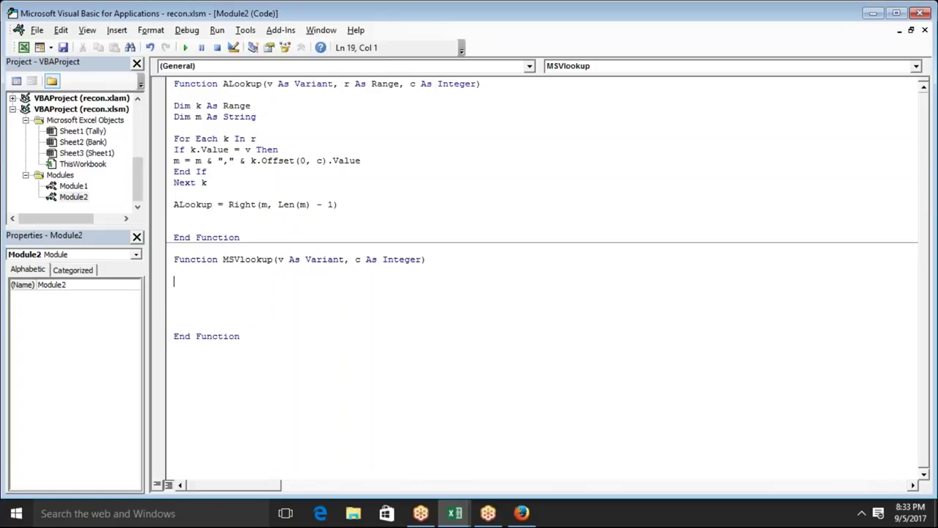
{"action": "key", "text": "Down"}
{"action": "key", "text": "Up"}
{"action": "type", "text": "for "}
{"action": "type", "text": "i = "}
{"action": "type", "text": "1 t"}
{"action": "key", "text": "BackSpace"}
{"action": "type", "text": "o sheets"}
{"action": "type", "text": ".c"}
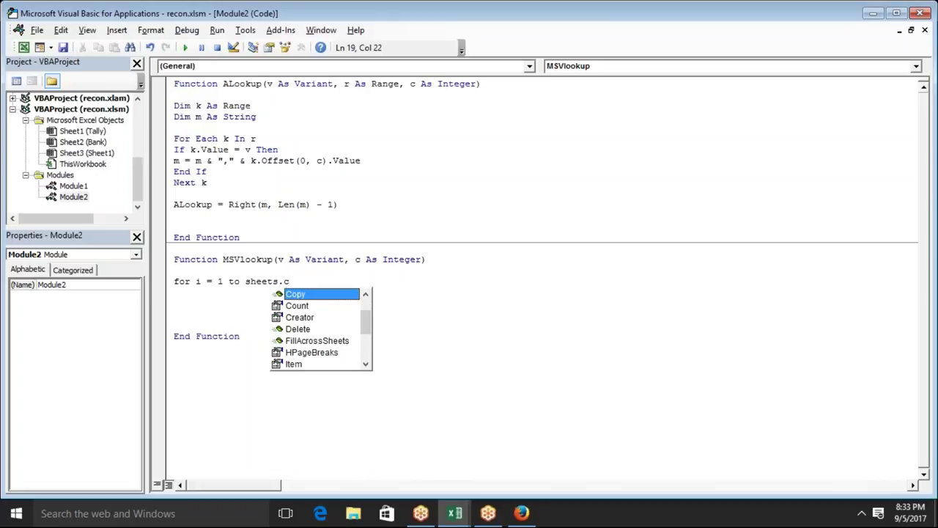
{"action": "type", "text": "o"}
{"action": "key", "text": "Tab"}
{"action": "type", "text": "-"}
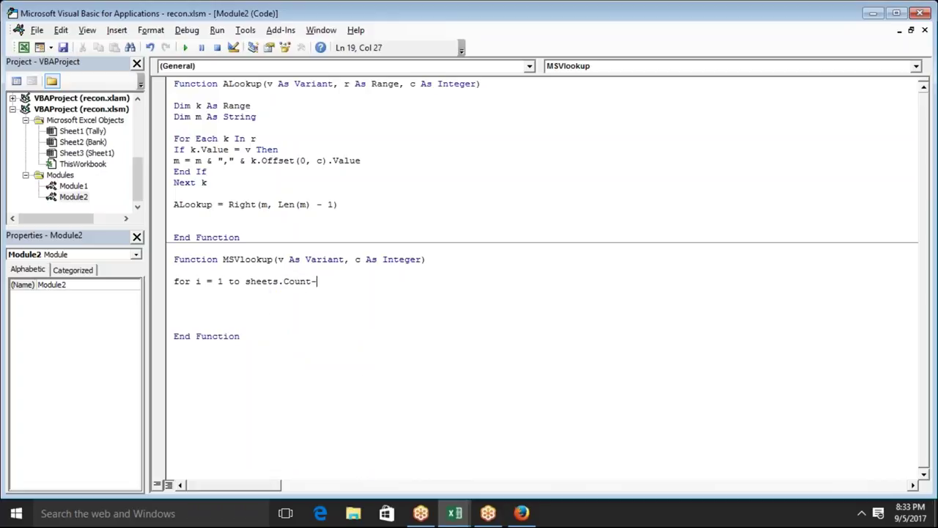
{"action": "type", "text": "1"}
{"action": "key", "text": "Return"}
{"action": "key", "text": "alt+F11"}
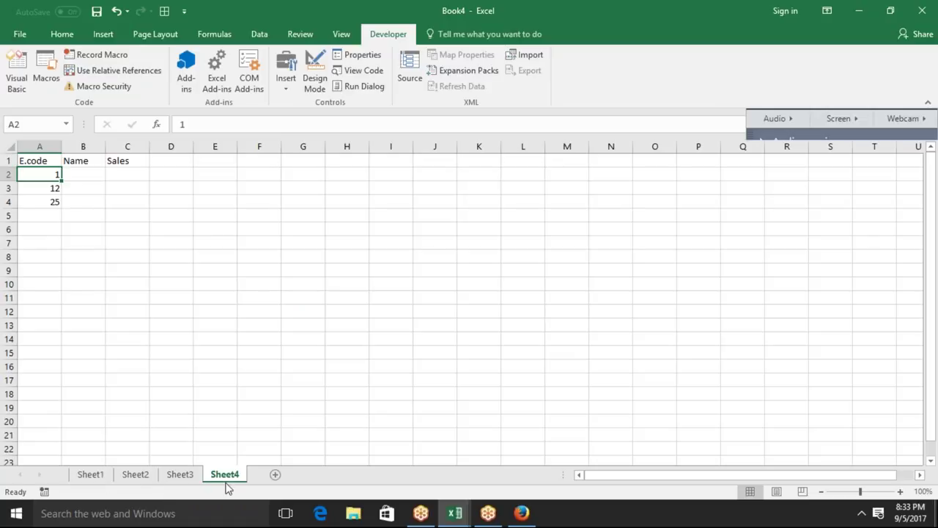
{"action": "key", "text": "alt+F11"}
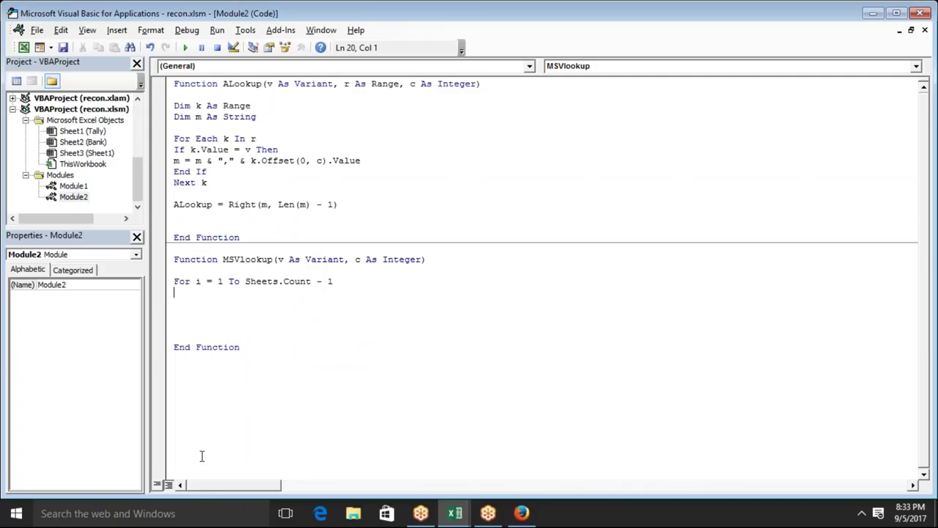
- Declare Dim r As Variant above the For loop line
{"action": "key", "text": "Return"}
{"action": "key", "text": "Return"}
{"action": "key", "text": "Return"}
{"action": "key", "text": "Up"}
{"action": "key", "text": "Up"}
{"action": "key", "text": "Up"}
{"action": "key", "text": "Return"}
{"action": "key", "text": "Up"}
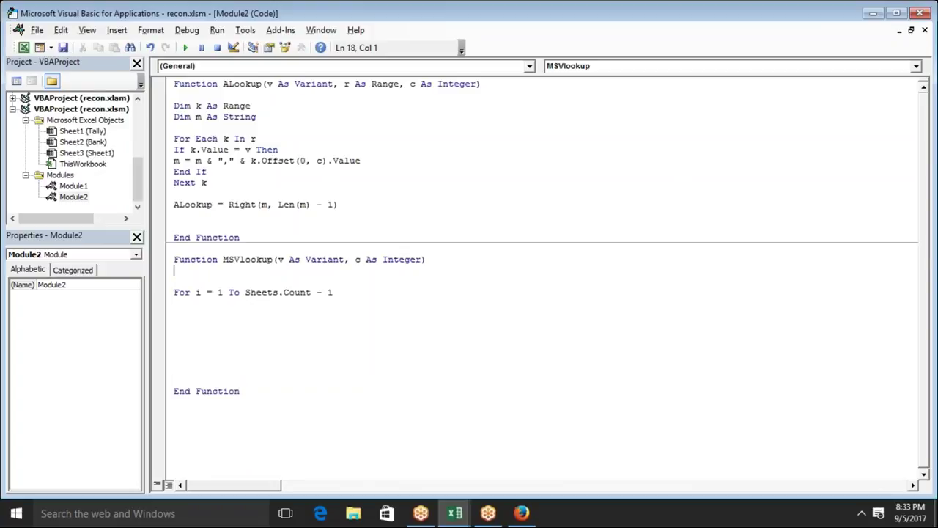
{"action": "type", "text": "dim r as "}
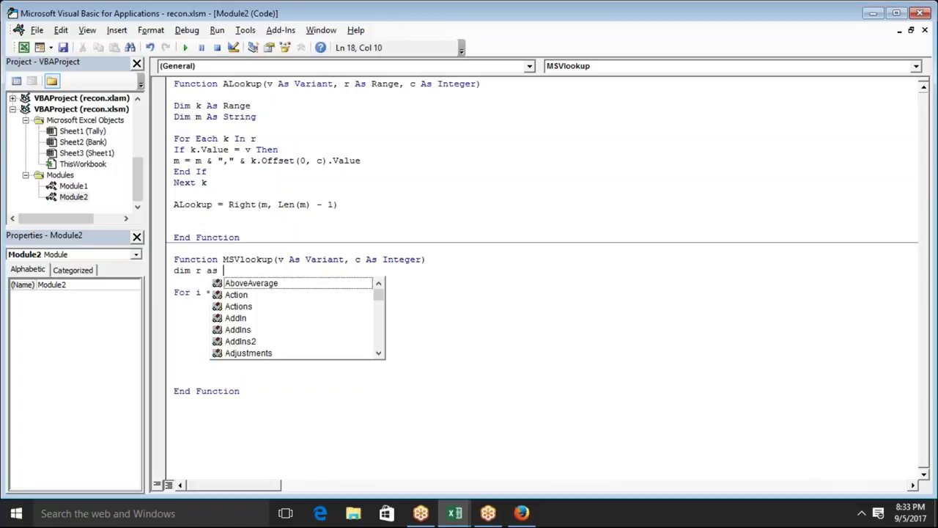
{"action": "type", "text": "v"}
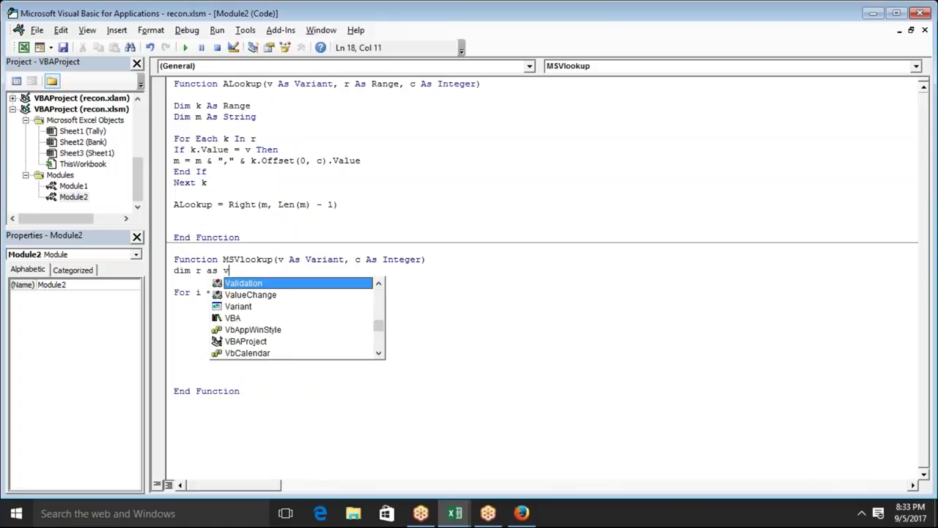
{"action": "key", "text": "Tab"}
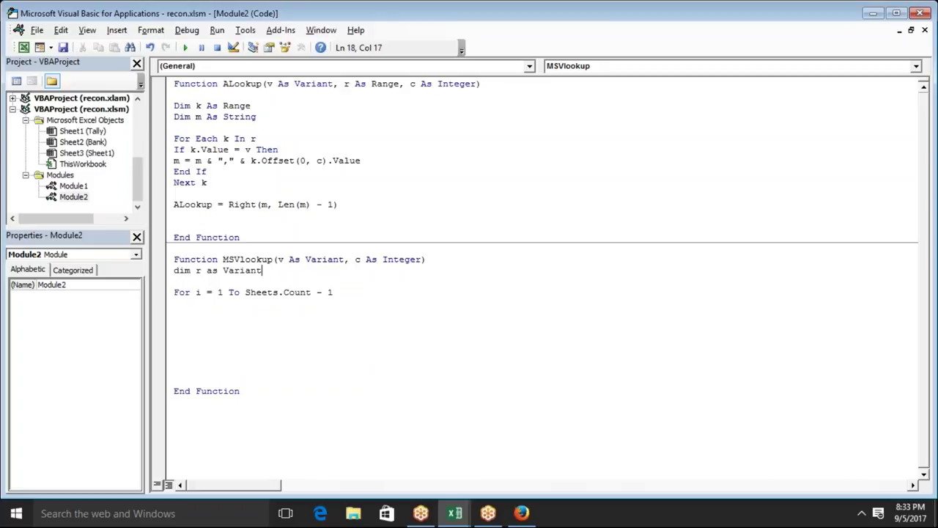
- Under the For line, begin the assignment r = Application.WorksheetFunction
{"action": "key", "text": "Down"}
{"action": "key", "text": "Down"}
{"action": "key", "text": "Down"}
{"action": "type", "text": "r="}
{"action": "type", "text": "=="}
{"action": "key", "text": "BackSpace"}
{"action": "key", "text": "BackSpace"}
{"action": "type", "text": "vlookup"}
{"action": "type", "text": "("}
{"action": "key", "text": "BackSpace"}
{"action": "key", "text": "BackSpace"}
{"action": "key", "text": "BackSpace"}
{"action": "key", "text": "BackSpace"}
{"action": "key", "text": "BackSpace"}
{"action": "key", "text": "BackSpace"}
{"action": "key", "text": "BackSpace"}
{"action": "key", "text": "BackSpace"}
{"action": "type", "text": "application.wo"}
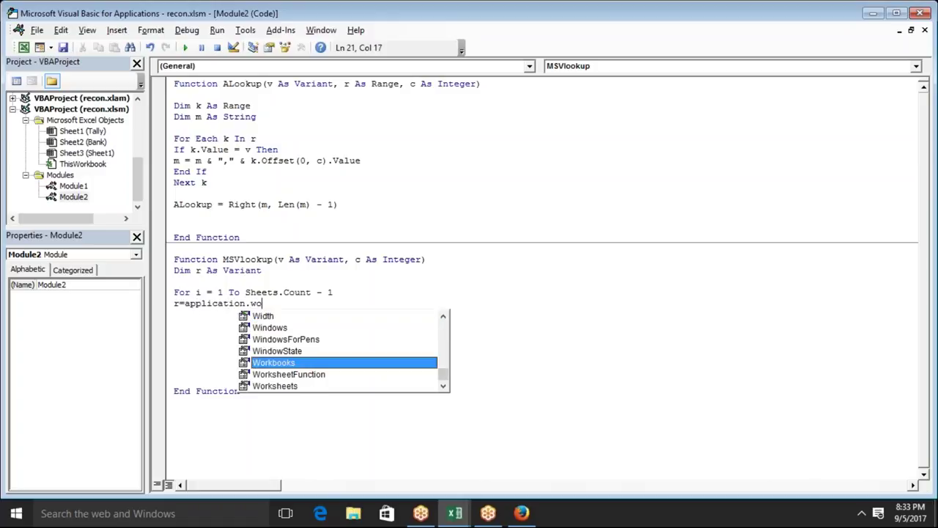
- Complete the line as r = Application.WorksheetFunction.VLookup(v, Sheets(i).Range("A:c"), c, 0)
{"action": "key", "text": "Down"}
{"action": "key", "text": "Tab"}
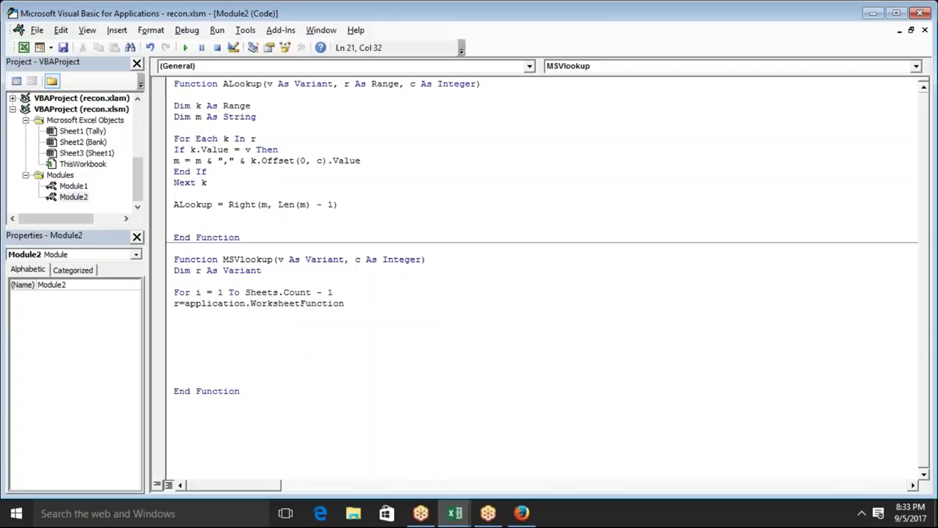
{"action": "type", "text": ".vl"}
{"action": "key", "text": "Tab"}
{"action": "type", "text": "("}
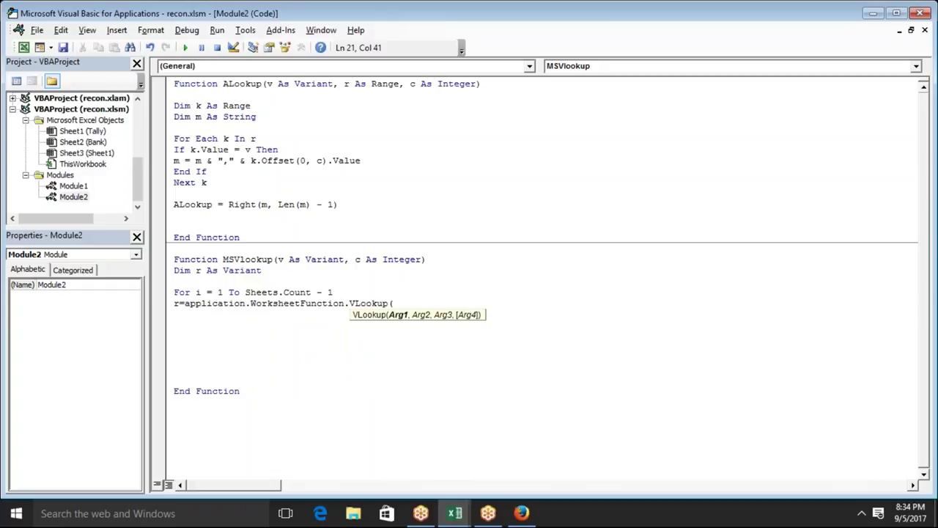
{"action": "type", "text": "v,sheets"}
{"action": "type", "text": "(i"}
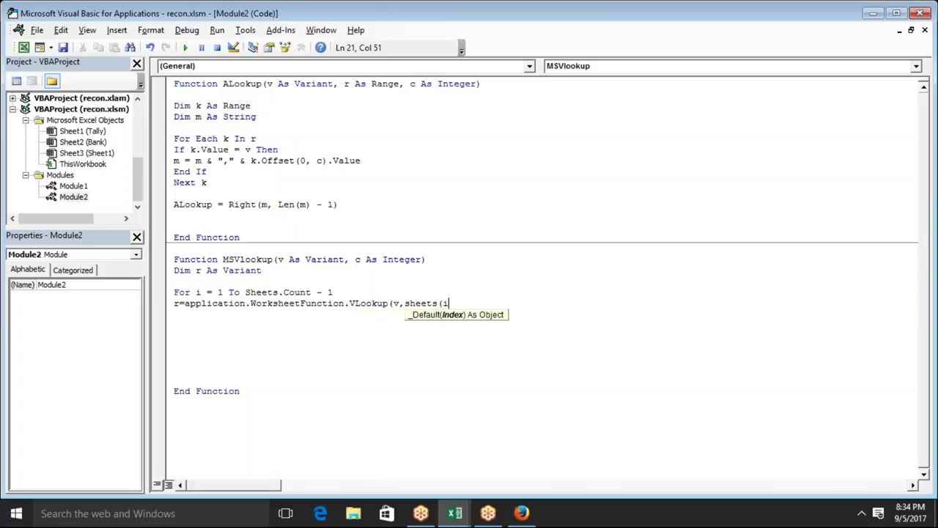
{"action": "type", "text": ").range"}
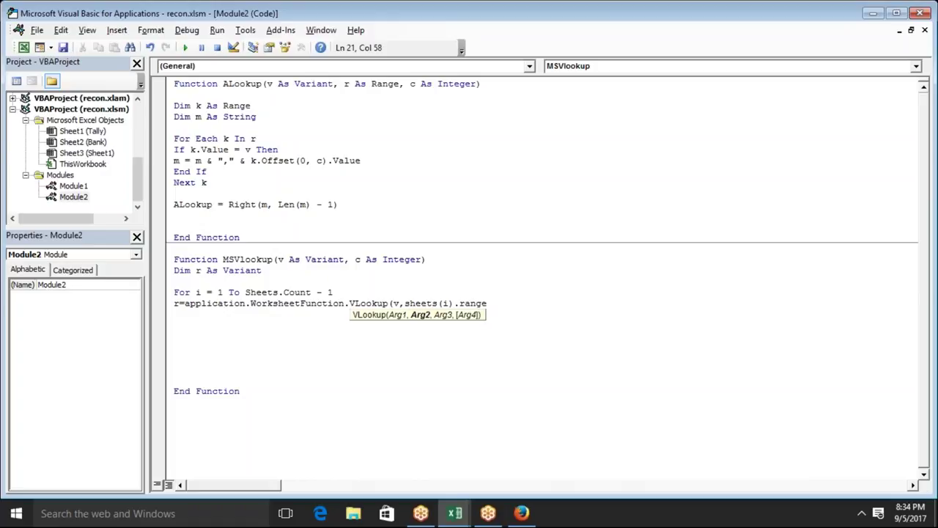
{"action": "type", "text": "(\"A"}
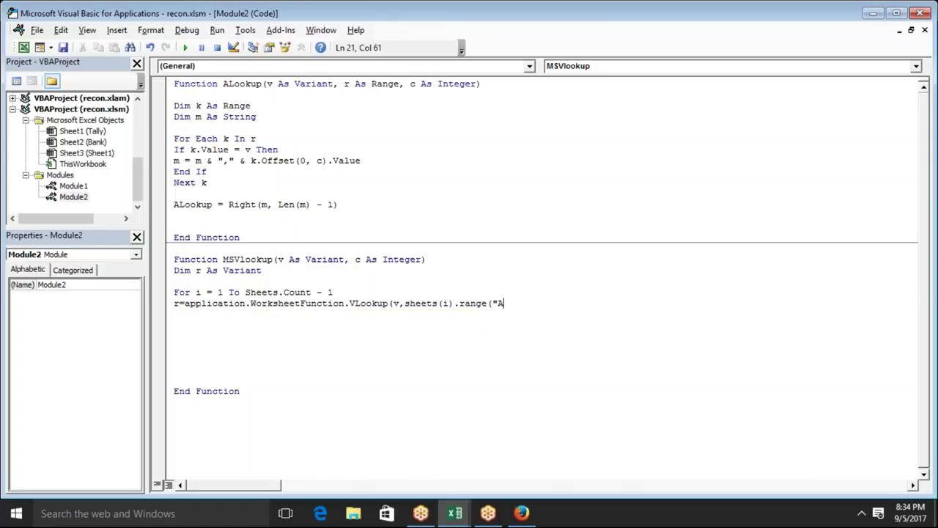
{"action": "type", "text": ":"}
{"action": "key", "text": "BackSpace"}
{"action": "type", "text": ":c\""}
{"action": "type", "text": "),"}
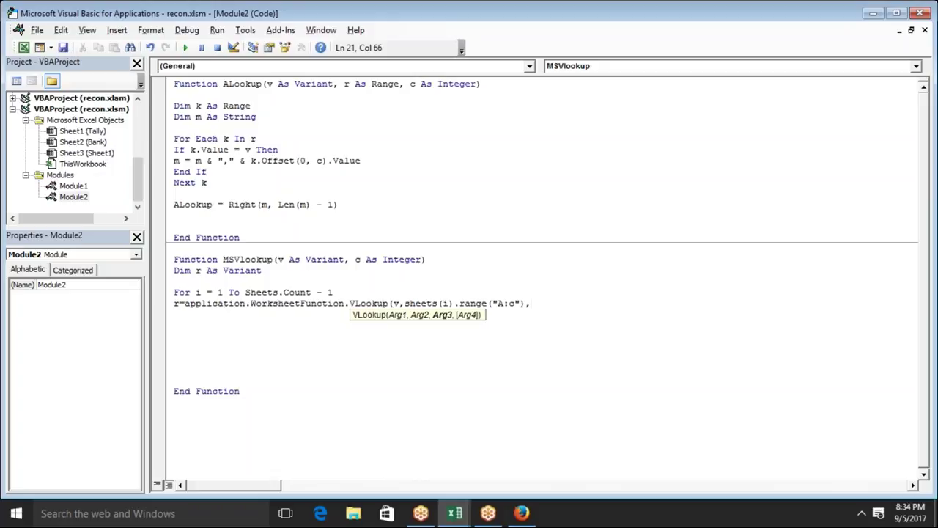
{"action": "type", "text": "c,0"}
{"action": "type", "text": ")"}
- Close the loop with Next i below the VLookup line
{"action": "key", "text": "Return"}
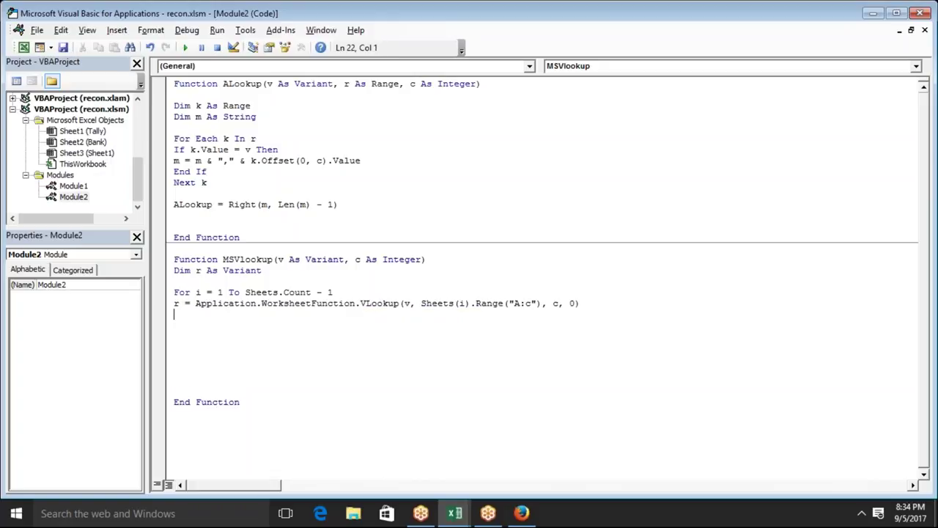
{"action": "key", "text": "Return"}
{"action": "key", "text": "Return"}
{"action": "key", "text": "Up"}
{"action": "key", "text": "Up"}
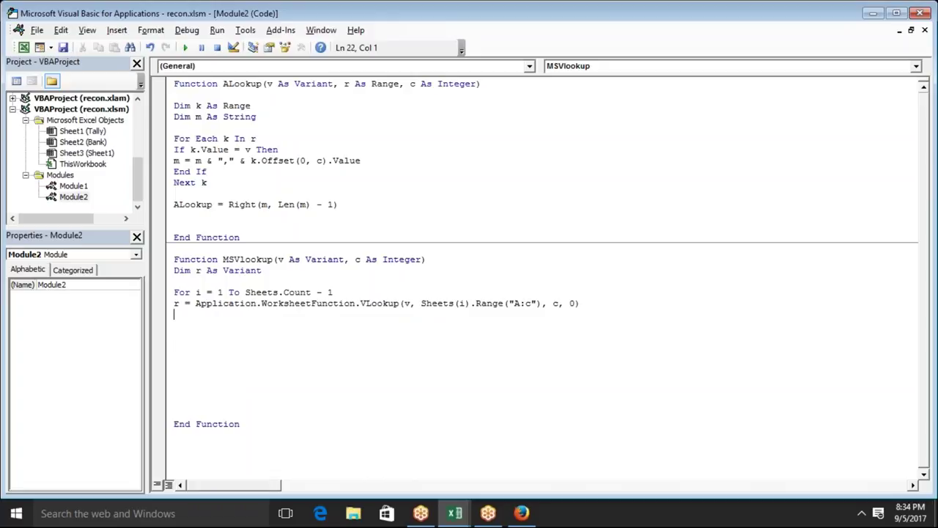
{"action": "type", "text": "next "}
{"action": "type", "text": "i"}
- Finish the Next i line and insert On Error Resume Next above the For loop
{"action": "key", "text": "Return"}
{"action": "key", "text": "Up"}
{"action": "key", "text": "Up"}
{"action": "key", "text": "Right"}
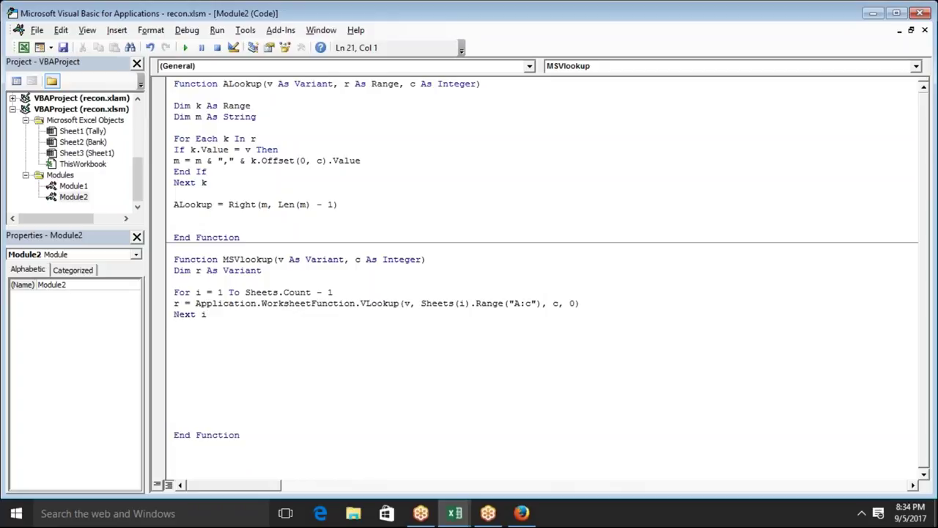
{"action": "key", "text": "Right"}
{"action": "key", "text": "Right"}
{"action": "key", "text": "Right"}
{"action": "key", "text": "Down"}
{"action": "key", "text": "Left"}
{"action": "key", "text": "Left"}
{"action": "key", "text": "Left"}
{"action": "key", "text": "shift+Left"}
{"action": "key", "text": "shift+Left"}
{"action": "key", "text": "shift+Right"}
{"action": "left_click", "coordinate": [174, 281]}
{"action": "key", "text": "Return"}
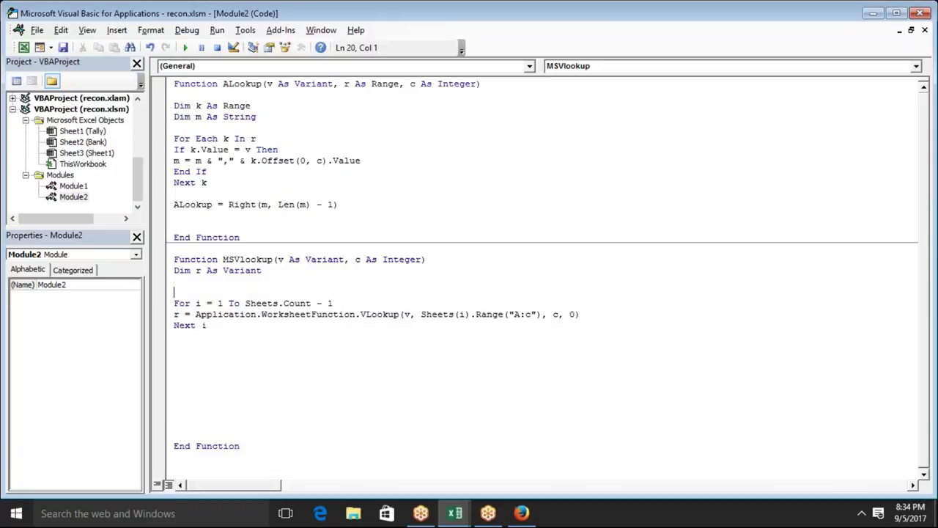
{"action": "type", "text": "cn error res"}
{"action": "type", "text": "ume next"}
{"action": "key", "text": "Left"}
{"action": "key", "text": "Left"}
{"action": "key", "text": "Left"}
- Return the result by adding MSVlookup = r before End Function
{"action": "key", "text": "Down"}
{"action": "key", "text": "Down"}
{"action": "key", "text": "Down"}
{"action": "key", "text": "Down"}
{"action": "key", "text": "Down"}
{"action": "key", "text": "Down"}
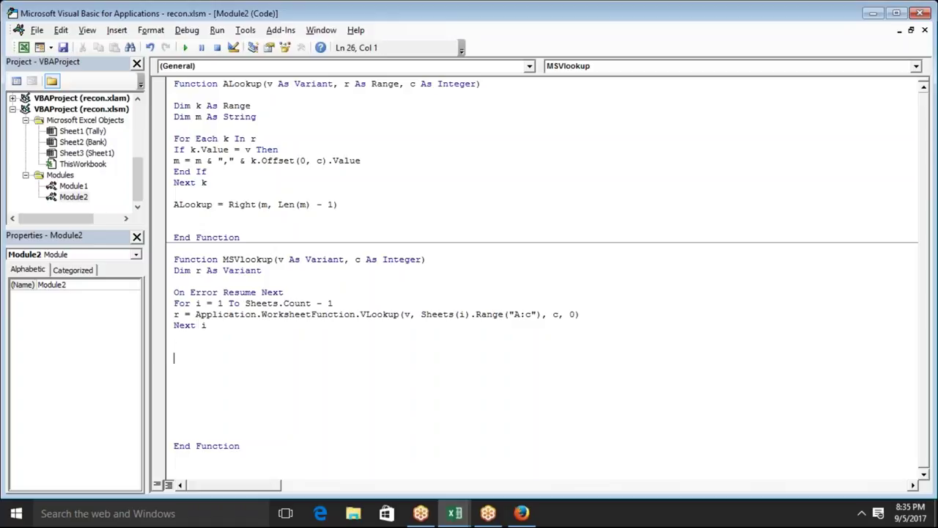
{"action": "type", "text": "MS"}
{"action": "type", "text": "VLOOKUP=r"}
{"action": "key", "text": "Return"}
- In Excel, start an =MSVlookup formula in Sheet4's B2, then cancel it with Esc
{"action": "key", "text": "alt+F11"}
{"action": "left_click", "coordinate": [83, 172]}
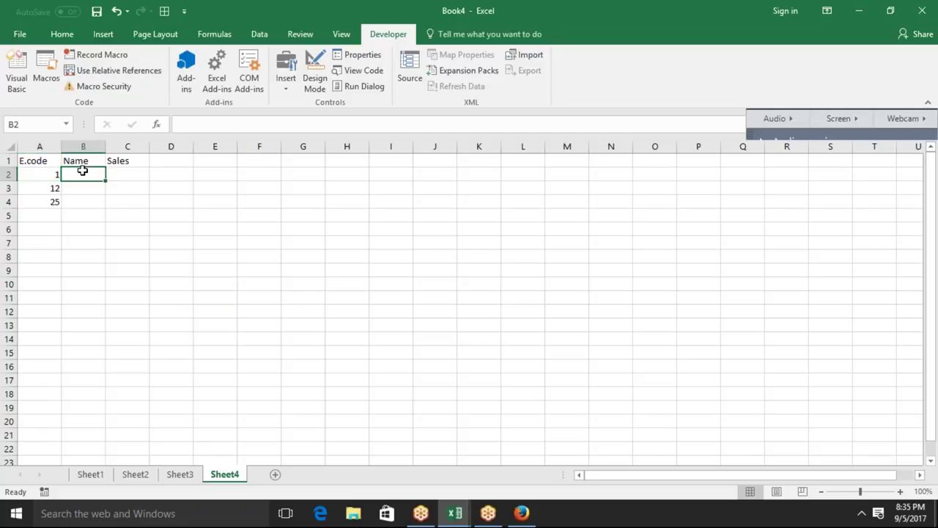
{"action": "type", "text": "="}
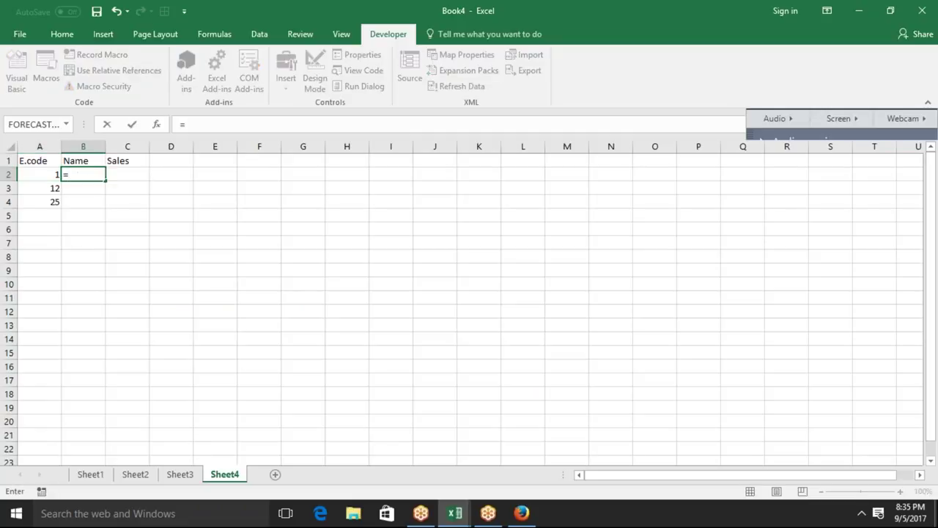
{"action": "type", "text": "sm"}
{"action": "key", "text": "BackSpace"}
{"action": "key", "text": "BackSpace"}
{"action": "type", "text": "m"}
{"action": "key", "text": "BackSpace"}
{"action": "type", "text": "M"}
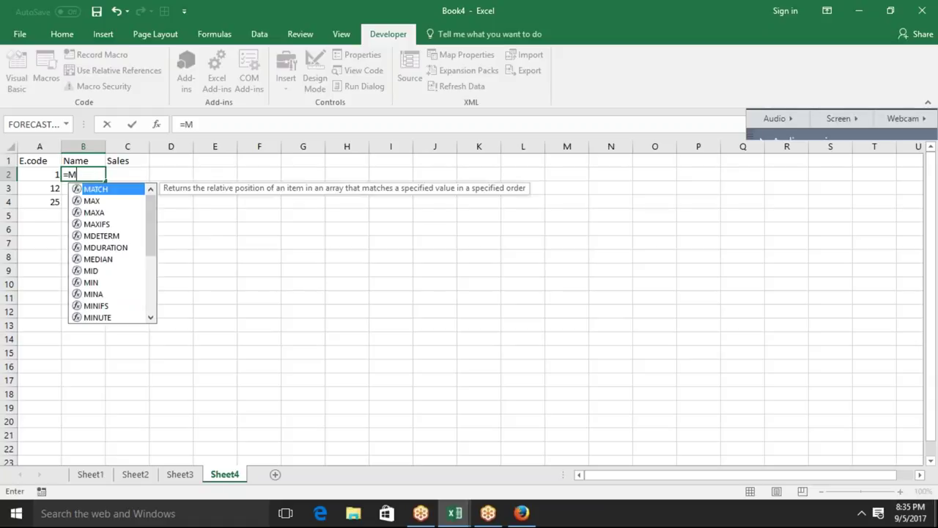
{"action": "type", "text": "s"}
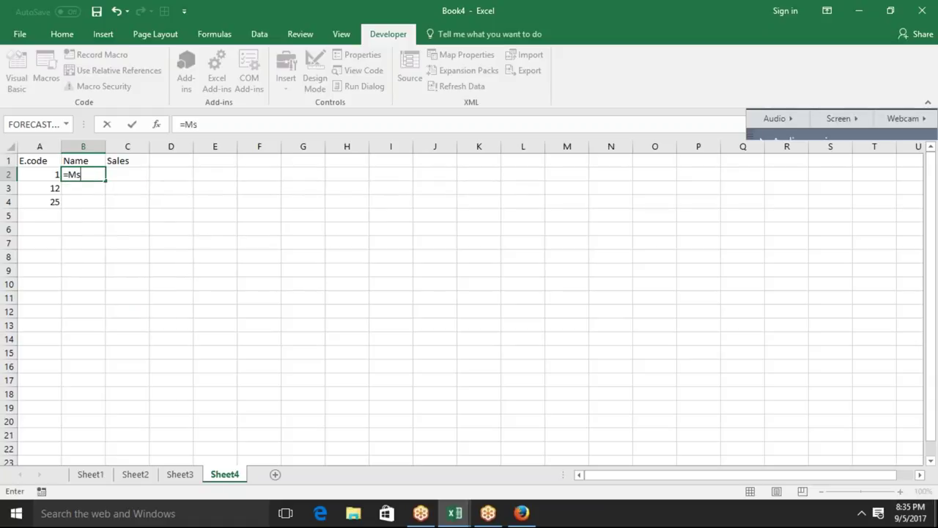
{"action": "key", "text": "BackSpace"}
{"action": "key", "text": "Escape"}
{"action": "key", "text": "Escape"}
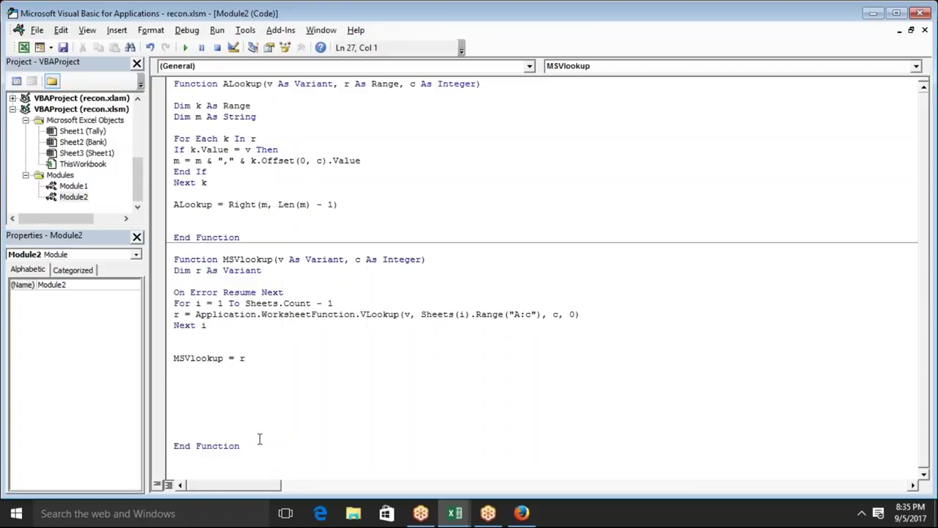
- Select the MSVlookup function code and pick the Book4 project in Project Explorer
{"action": "left_click_drag", "start_coordinate": [265, 449], "coordinate": [170, 264]}
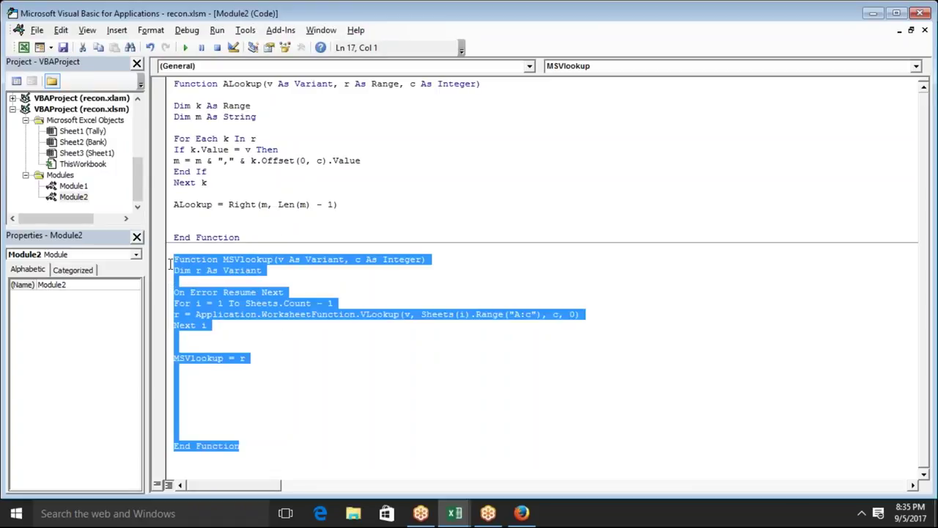
{"action": "left_click", "coordinate": [134, 169]}
{"action": "left_click_drag", "start_coordinate": [134, 165], "coordinate": [133, 123]}
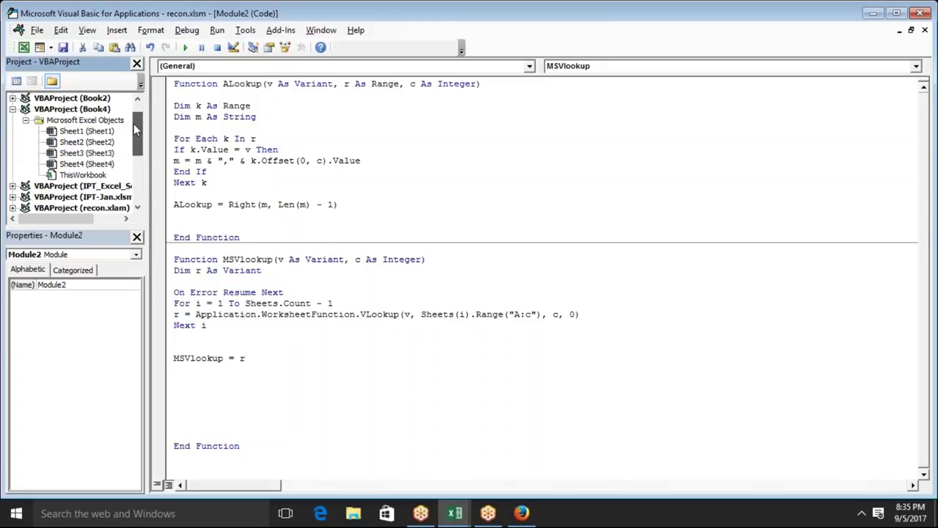
{"action": "left_click", "coordinate": [87, 142]}
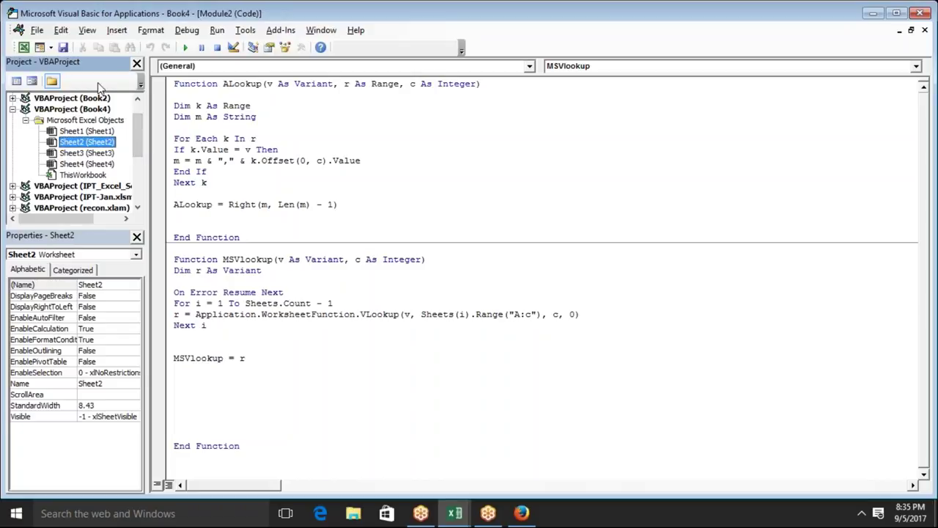
- Paste the MSVlookup code into a new Module1 in Book4 and return to Excel
{"action": "left_click", "coordinate": [116, 30]}
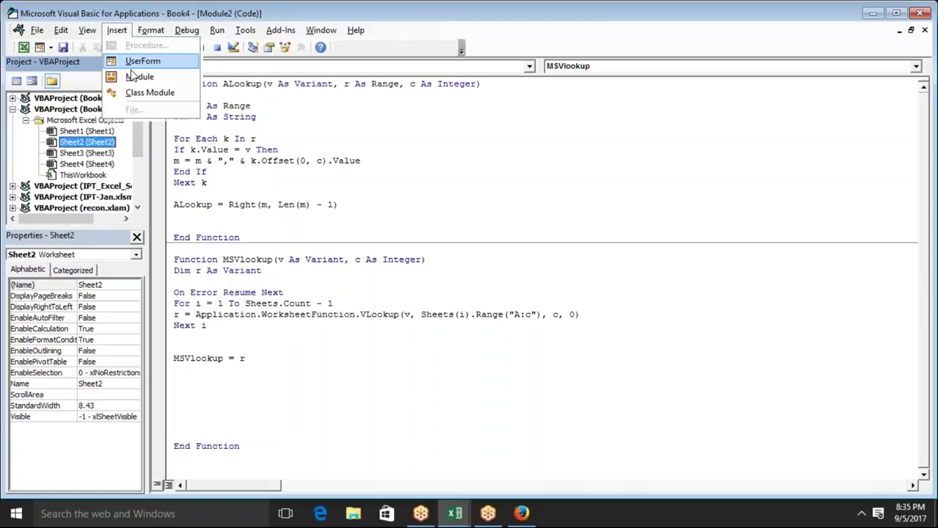
{"action": "left_click", "coordinate": [134, 76]}
{"action": "type", "text": "Function MSVlookup(v As Variant, c As Integer) Dim r As Variant  On Error Resume Next For i = 1 To Sheets.Count - 1 r = Application.WorksheetFunction.VLookup(v, Sheets(i).Range(\"A:c\"), c, 0) Next i   MSVlookup = r        End Function"}
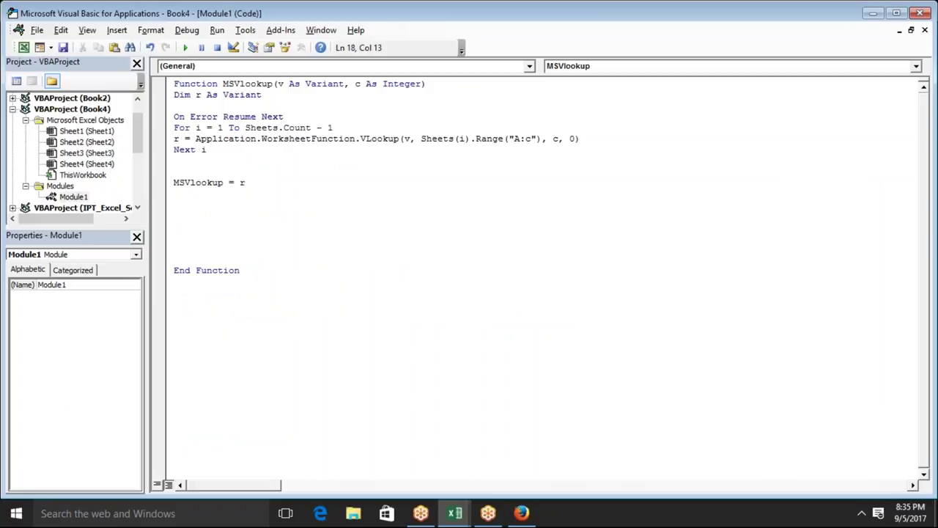
{"action": "key", "text": "alt+F11"}
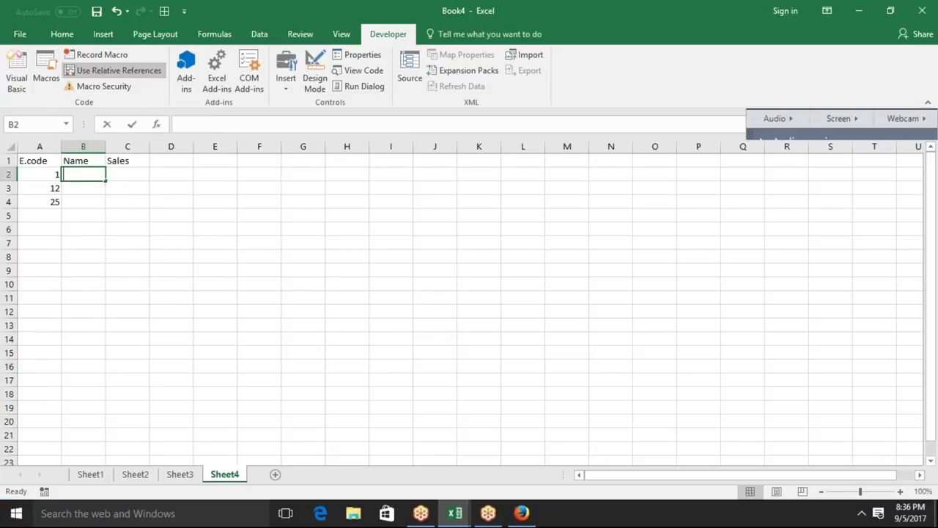
- Enter =MSVlookup(A2,2) in B2 and fill it down through B4
{"action": "type", "text": "=msv"}
{"action": "key", "text": "Tab"}
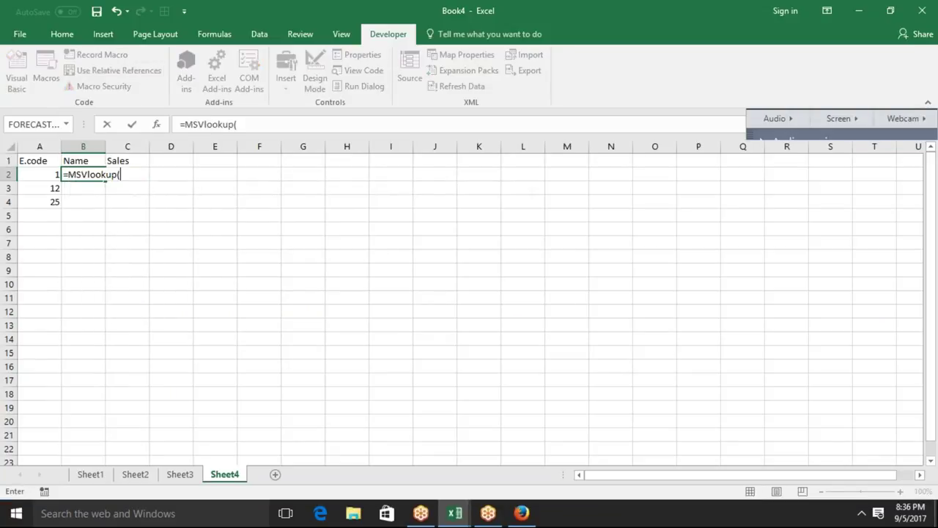
{"action": "left_click", "coordinate": [40, 175]}
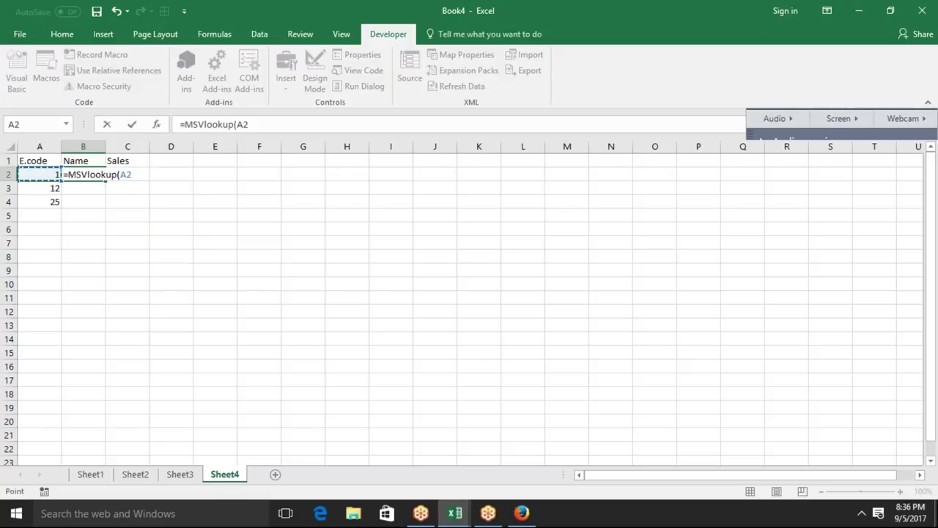
{"action": "type", "text": ",2"}
{"action": "type", "text": ")"}
{"action": "key", "text": "Return"}
{"action": "key", "text": "Up"}
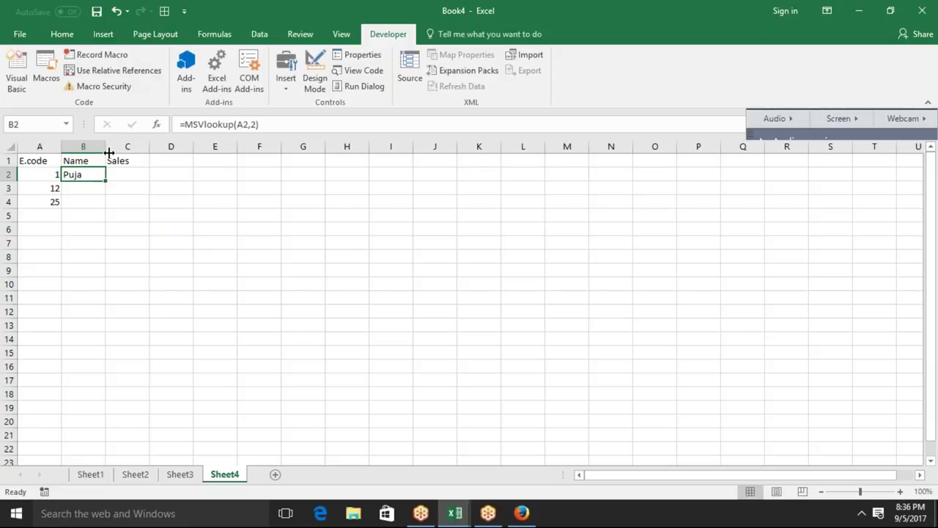
{"action": "double_click", "coordinate": [105, 179]}
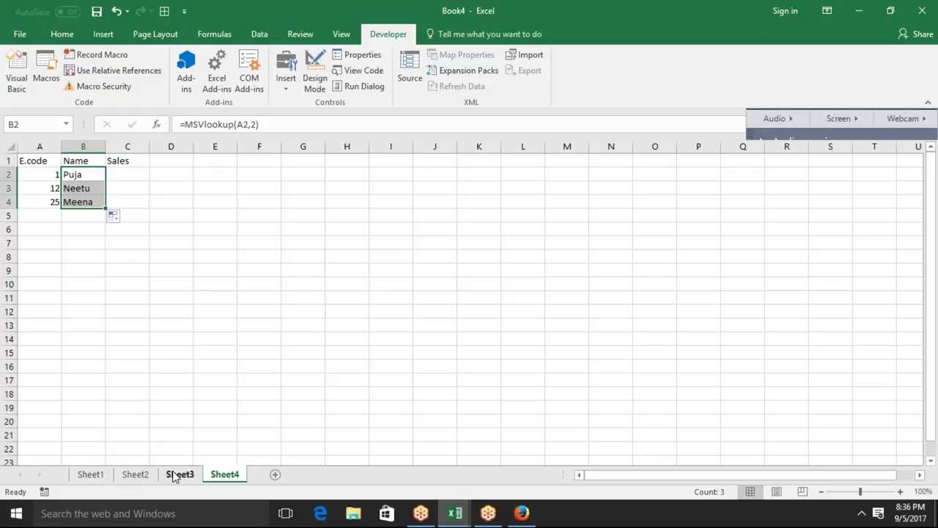
- Inspect B3's =MSVlookup(A3,2) formula, then reopen the VBA editor
{"action": "left_click", "coordinate": [147, 230]}
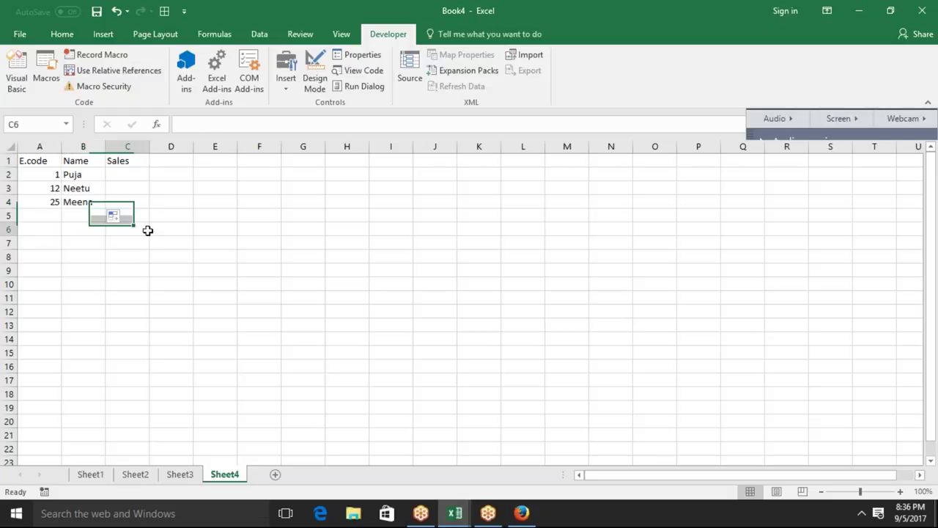
{"action": "left_click", "coordinate": [78, 190]}
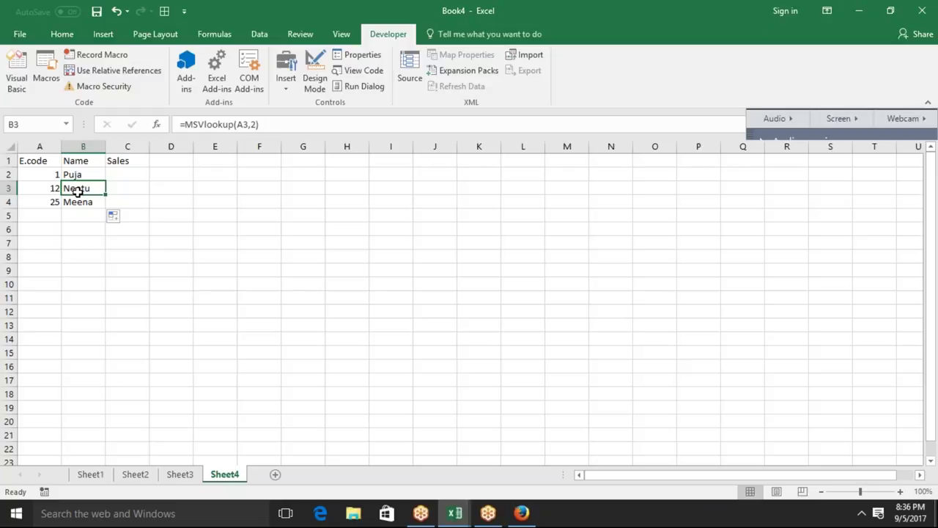
{"action": "key", "text": "alt+F11"}
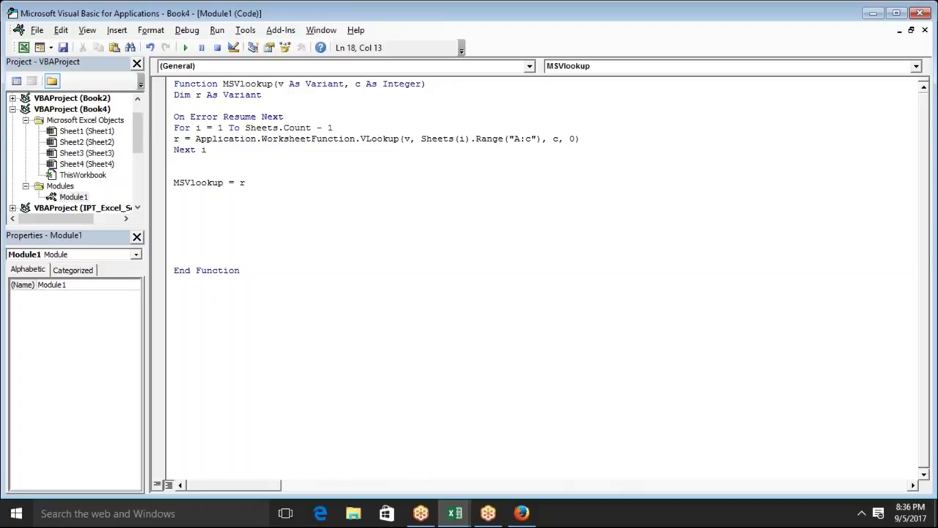
{"action": "double_click", "coordinate": [288, 139]}
{"action": "left_click", "coordinate": [294, 128]}
{"action": "double_click", "coordinate": [293, 128]}
{"action": "double_click", "coordinate": [273, 128]}
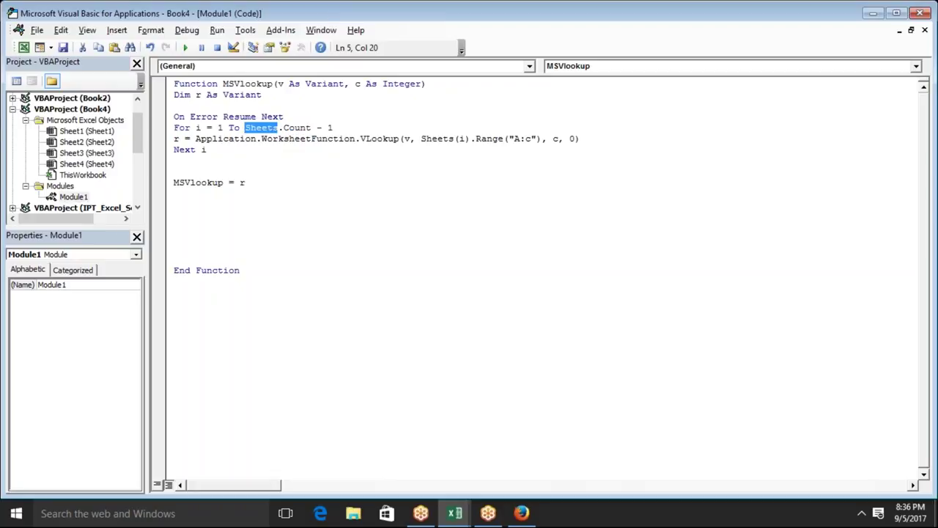
{"action": "double_click", "coordinate": [220, 127]}
{"action": "double_click", "coordinate": [261, 128]}
{"action": "double_click", "coordinate": [462, 139]}
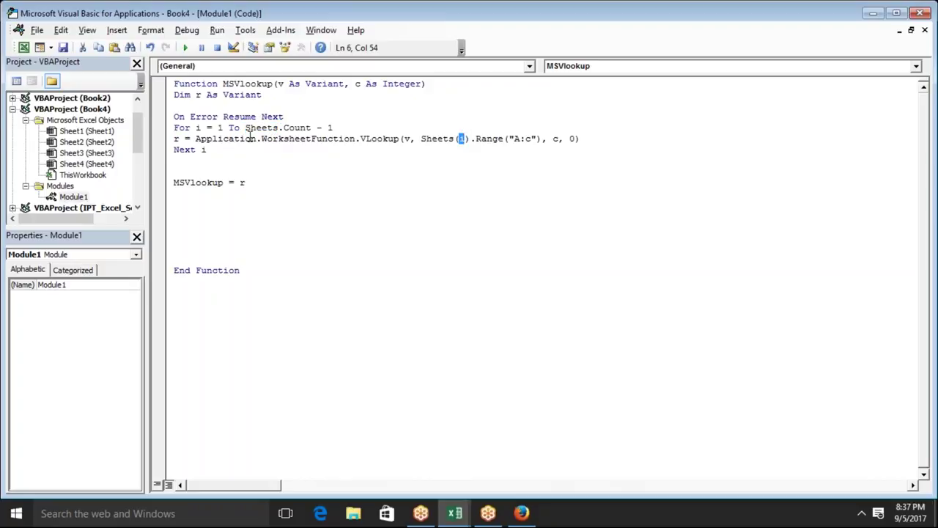
{"action": "left_click", "coordinate": [198, 139]}
{"action": "double_click", "coordinate": [200, 139]}
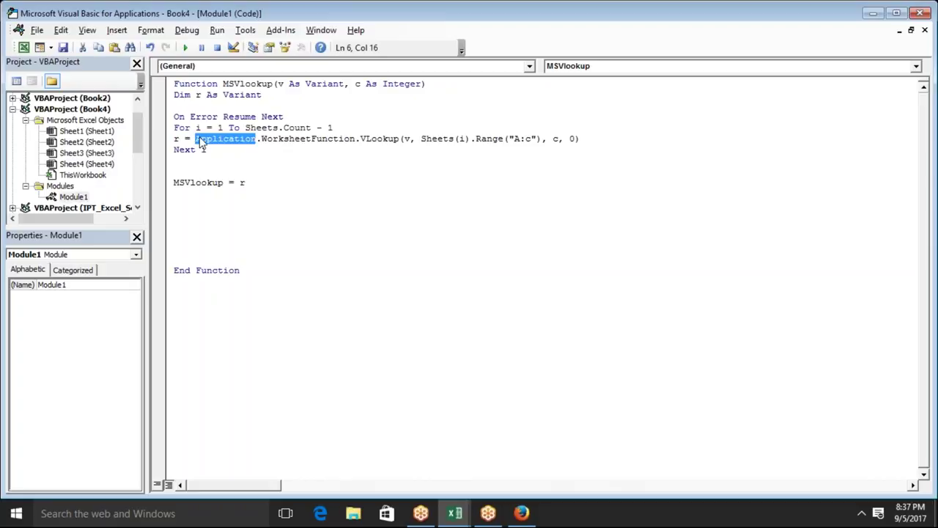
{"action": "double_click", "coordinate": [176, 139]}
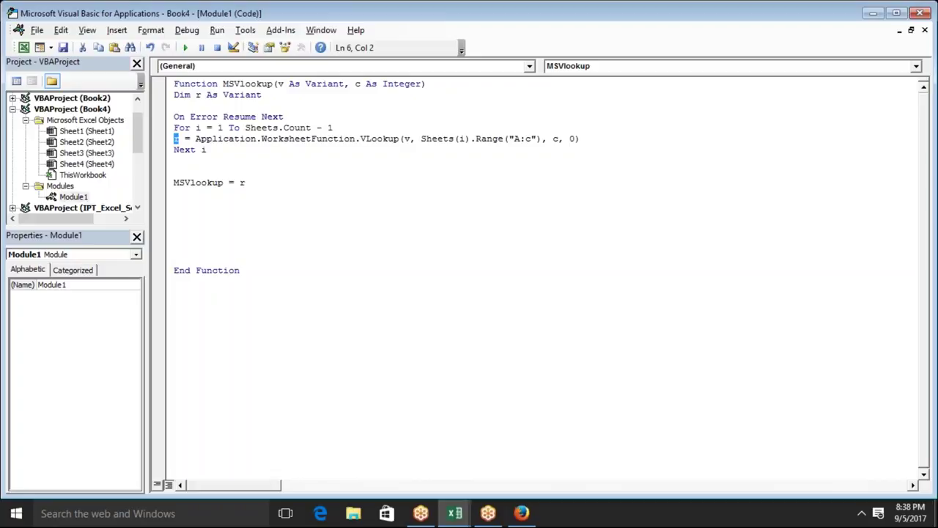
{"action": "double_click", "coordinate": [176, 119]}
{"action": "left_click", "coordinate": [174, 119]}
- Compare Sheet1 and Sheet2 employee tables with the names MSVlookup returned on Sheet4
{"action": "key", "text": "alt+F11"}
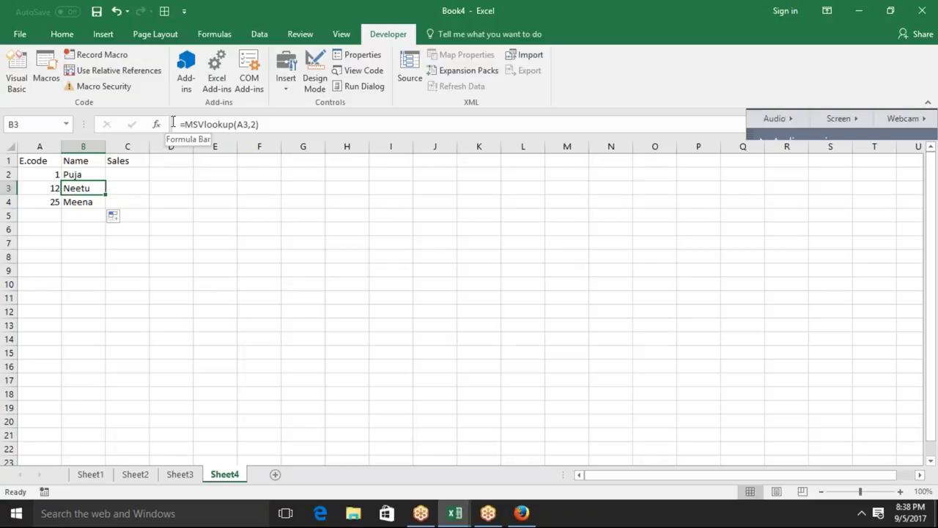
{"action": "left_click", "coordinate": [90, 474]}
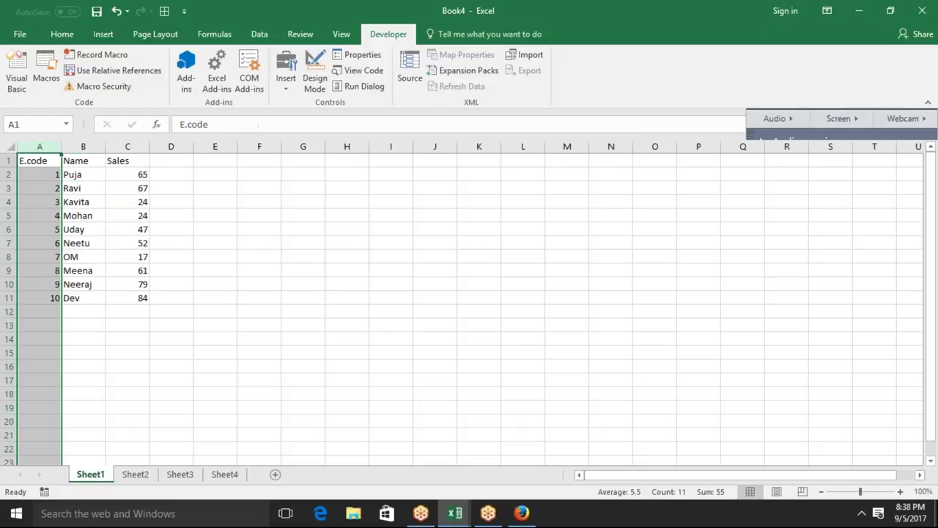
{"action": "left_click", "coordinate": [119, 478]}
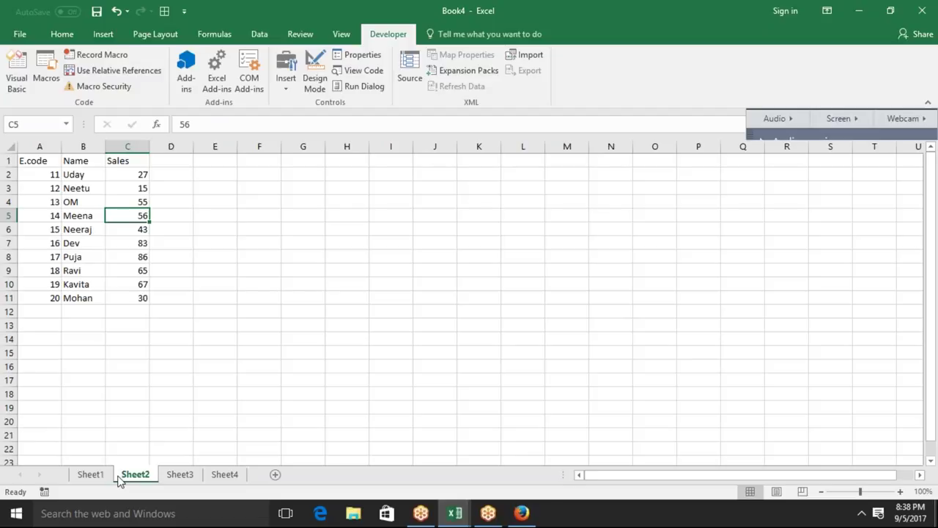
{"action": "left_click", "coordinate": [222, 475]}
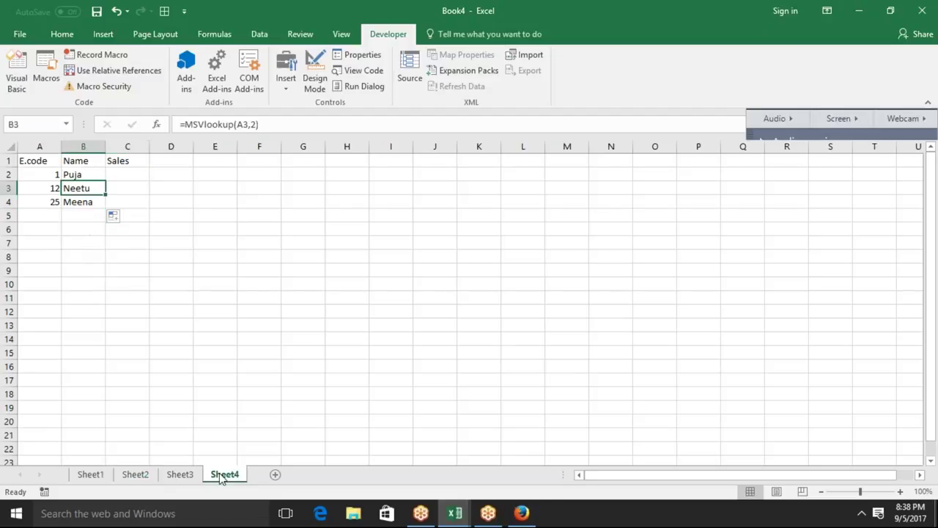
{"action": "left_click", "coordinate": [51, 175]}
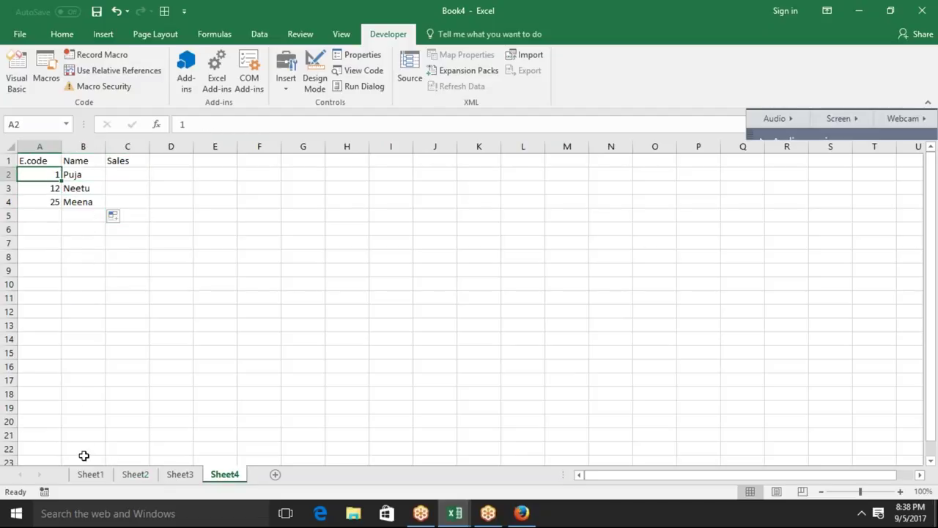
{"action": "left_click", "coordinate": [75, 188]}
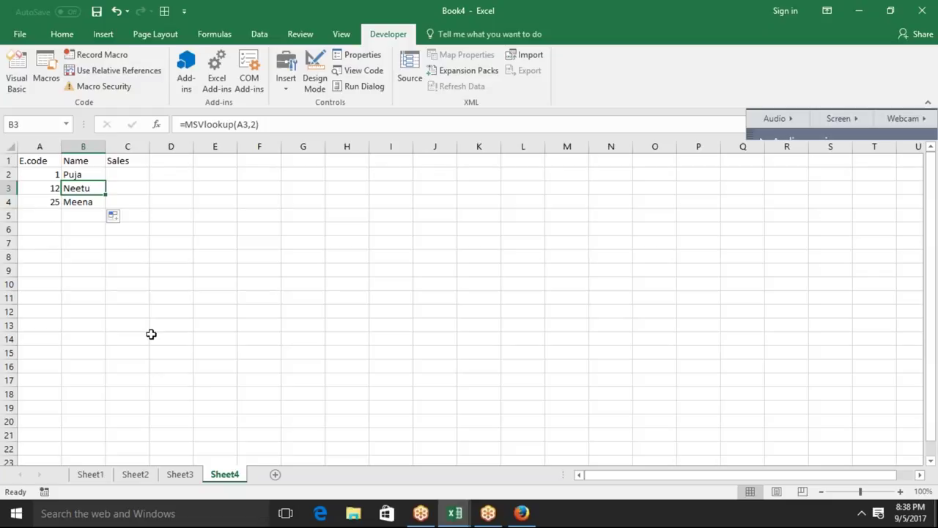
- Rename Sheet4 to 'Data' and move it right after Sheet1, then return to the VBA editor
{"action": "left_click", "coordinate": [241, 480]}
{"action": "double_click", "coordinate": [241, 480]}
{"action": "type", "text": "Data"}
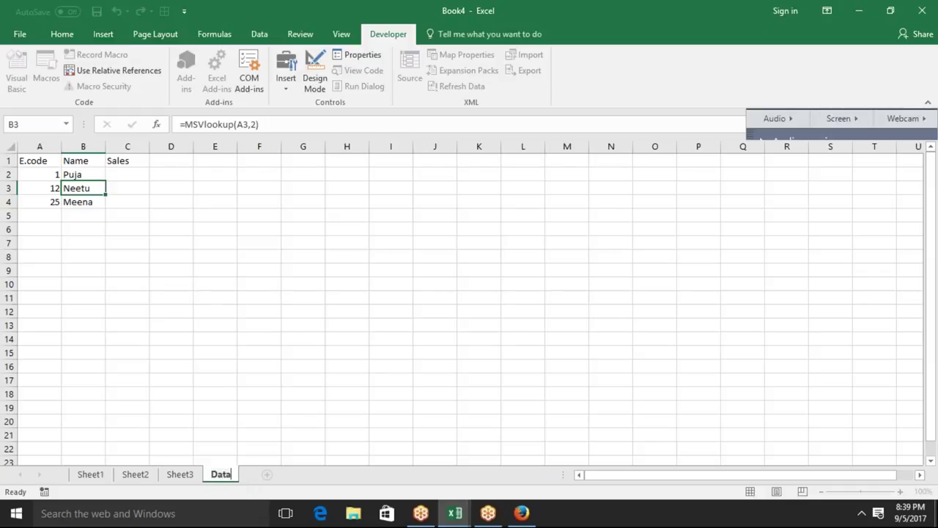
{"action": "left_click", "coordinate": [220, 450]}
{"action": "left_click_drag", "start_coordinate": [221, 474], "coordinate": [151, 469]}
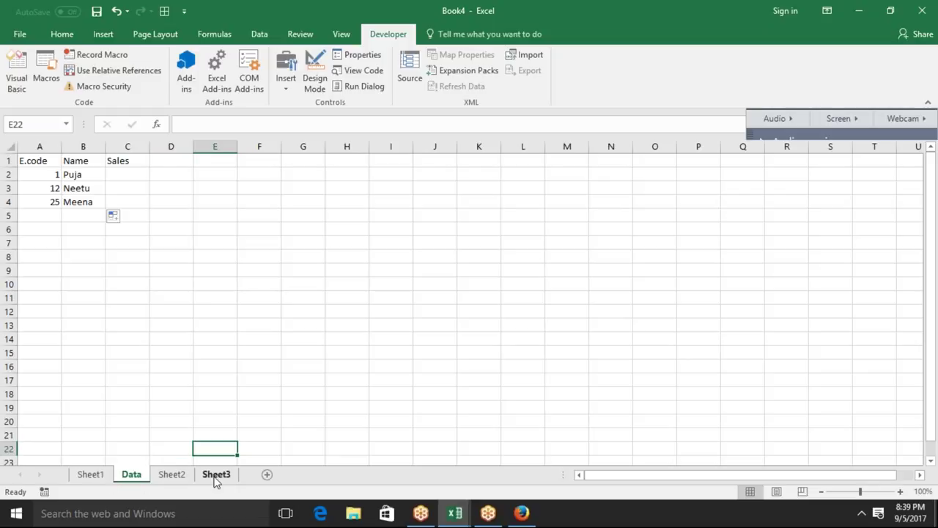
{"action": "key", "text": "alt+F11"}
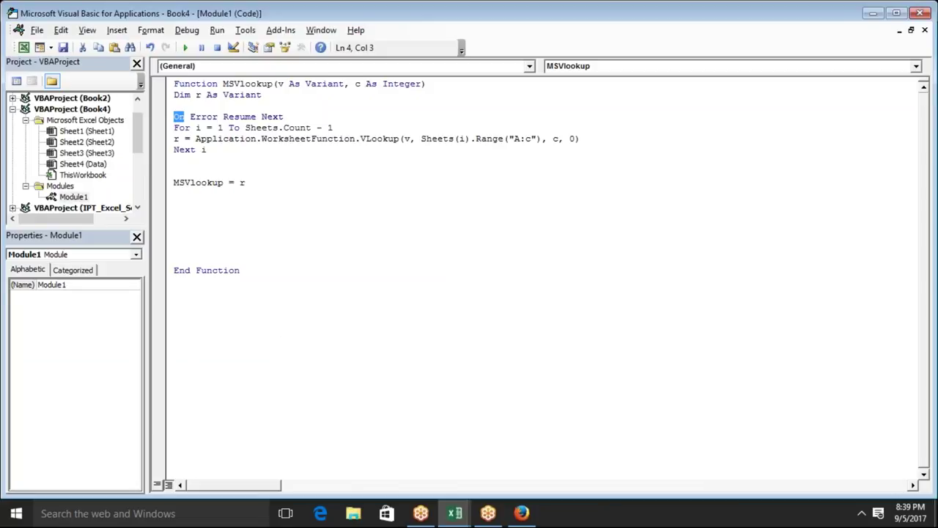
- Insert the line 'If Sheets(i).Name <> "Data" Then' above the lookup line in MSVlookup
{"action": "left_click", "coordinate": [179, 138]}
{"action": "key", "text": "Left"}
{"action": "key", "text": "Return"}
{"action": "key", "text": "Up"}
{"action": "type", "text": "if"}
{"action": "key", "text": "BackSpace"}
{"action": "key", "text": "BackSpace"}
{"action": "key", "text": "BackSpace"}
{"action": "left_click", "coordinate": [362, 129]}
{"action": "key", "text": "BackSpace"}
{"action": "key", "text": "BackSpace"}
{"action": "key", "text": "BackSpace"}
{"action": "key", "text": "BackSpace"}
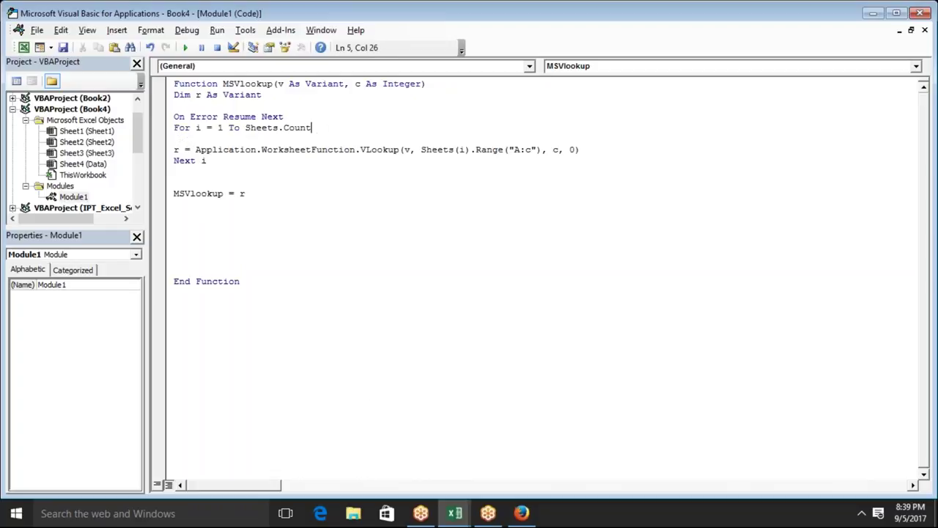
{"action": "left_click", "coordinate": [175, 138]}
{"action": "type", "text": "if "}
{"action": "type", "text": "sheets"}
{"action": "type", "text": "(i).name <> \"Data\" then"}
{"action": "left_click", "coordinate": [219, 184]}
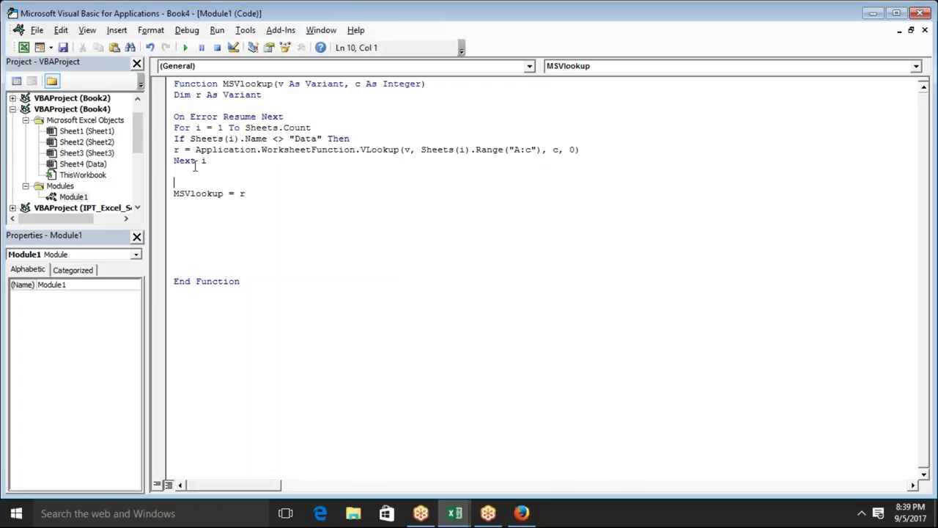
- Add 'End If' above Next i so the lookup skips the Data sheet, then switch back to Excel
{"action": "left_click", "coordinate": [175, 161]}
{"action": "key", "text": "Return"}
{"action": "key", "text": "Up"}
{"action": "type", "text": "end if"}
{"action": "key", "text": "Up"}
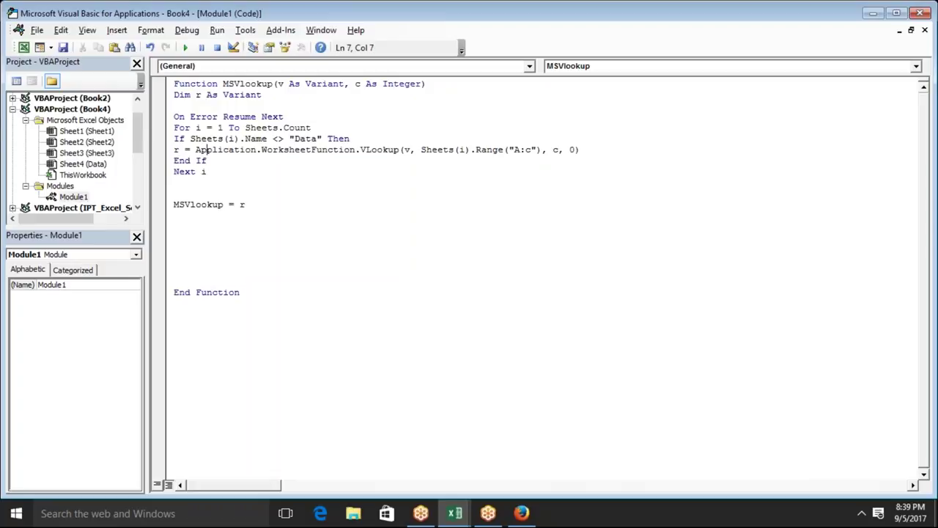
{"action": "key", "text": "Up"}
{"action": "double_click", "coordinate": [309, 149]}
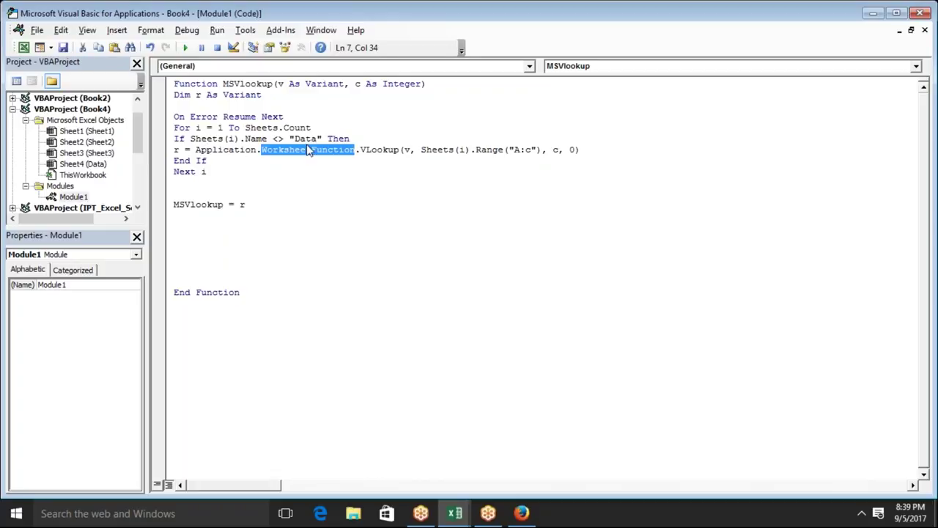
{"action": "left_click", "coordinate": [165, 151]}
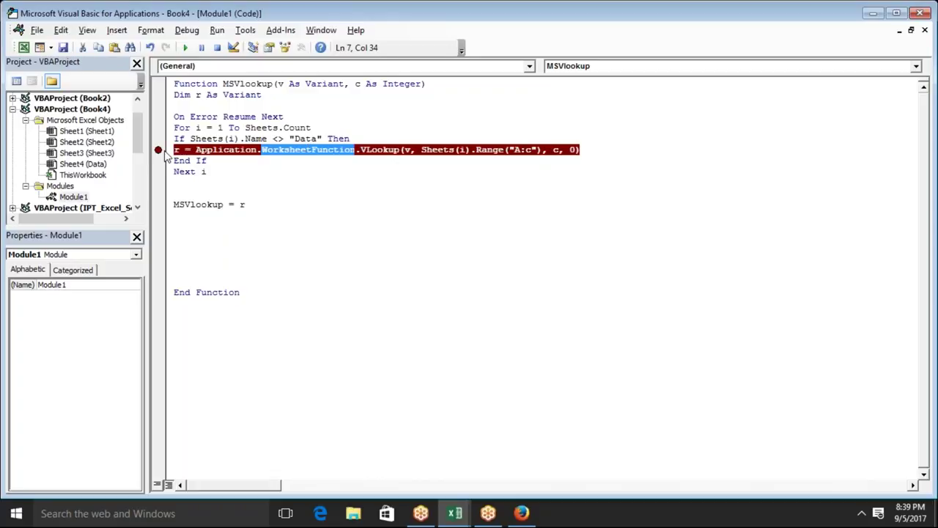
{"action": "left_click", "coordinate": [165, 151]}
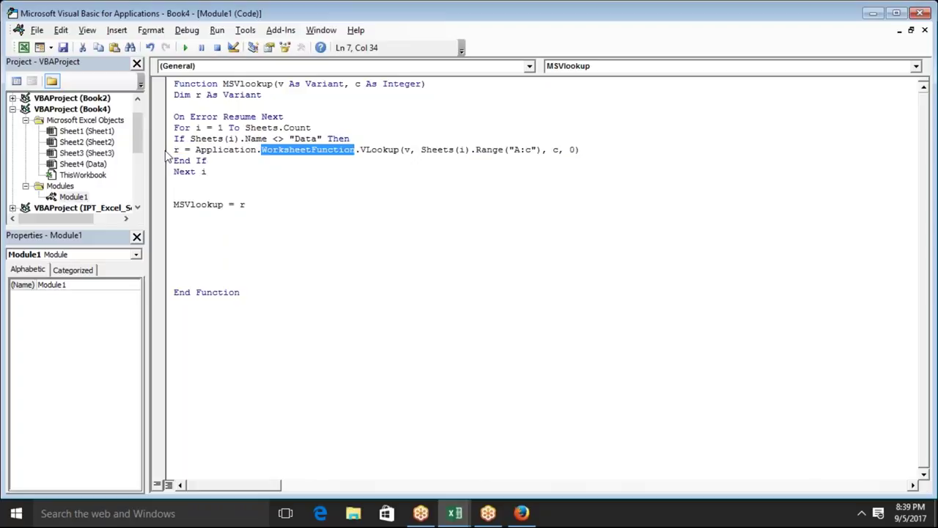
{"action": "left_click", "coordinate": [304, 181]}
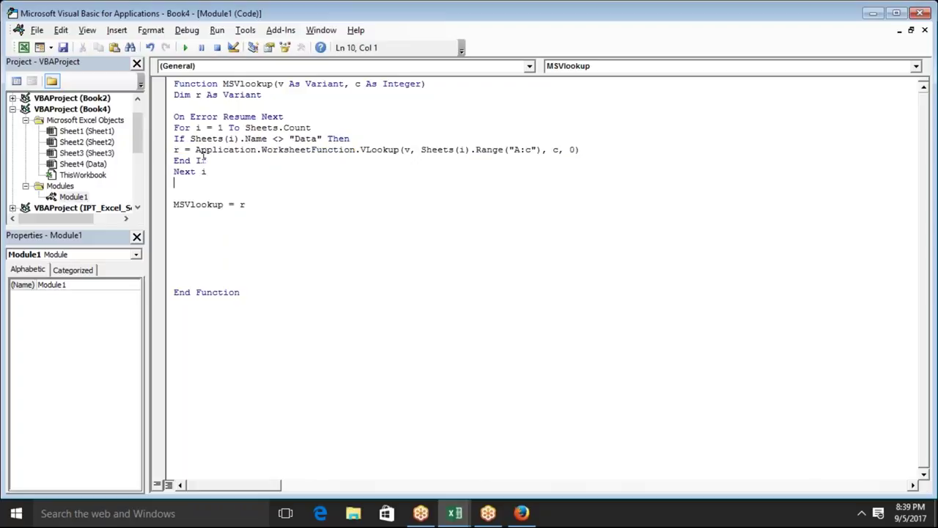
{"action": "key", "text": "alt+F11"}
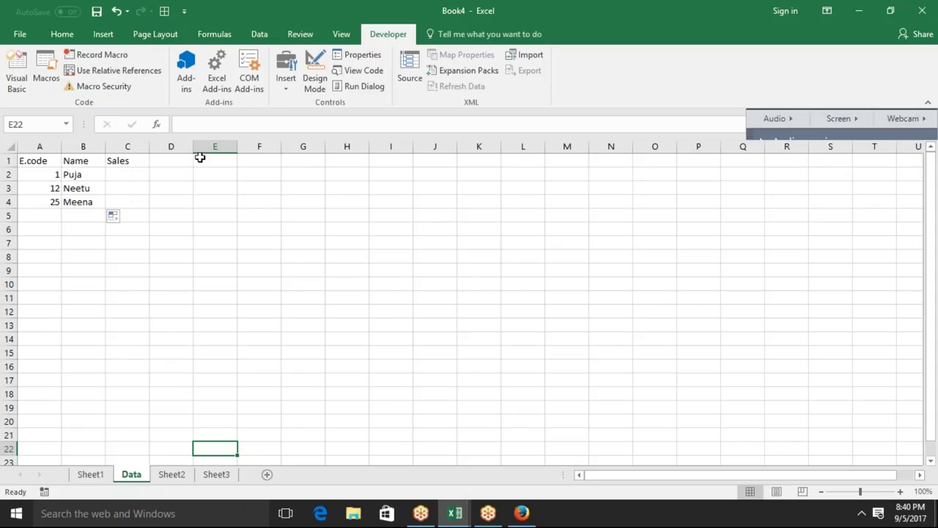
{"action": "key", "text": "alt+F11"}
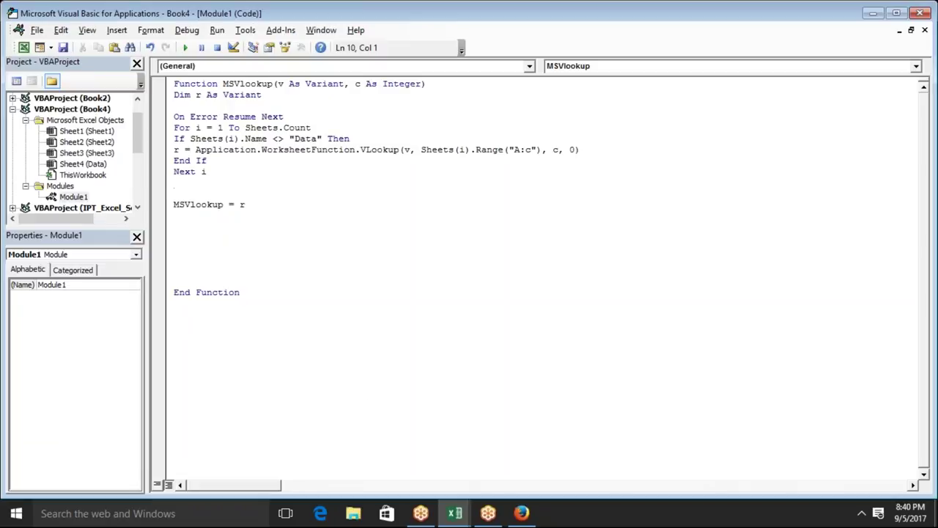
{"action": "key", "text": "alt+F11"}
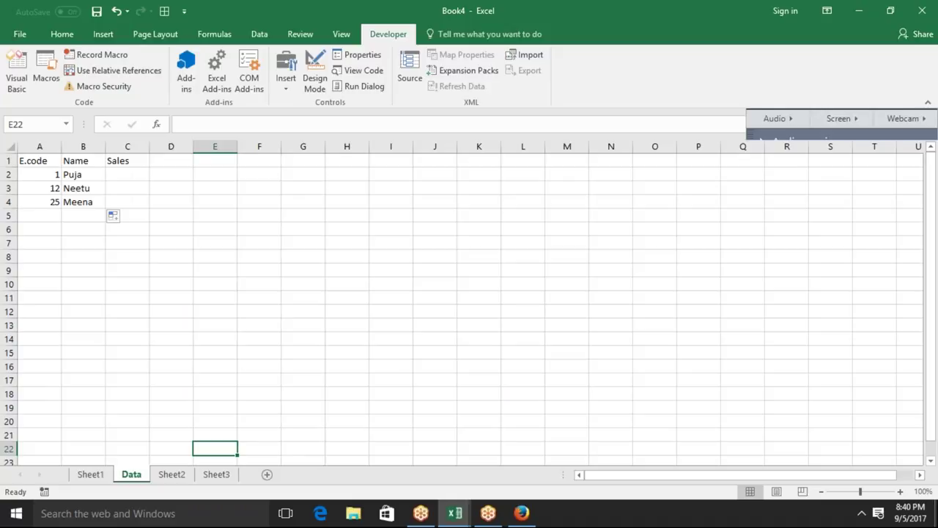
{"action": "left_click", "coordinate": [84, 173]}
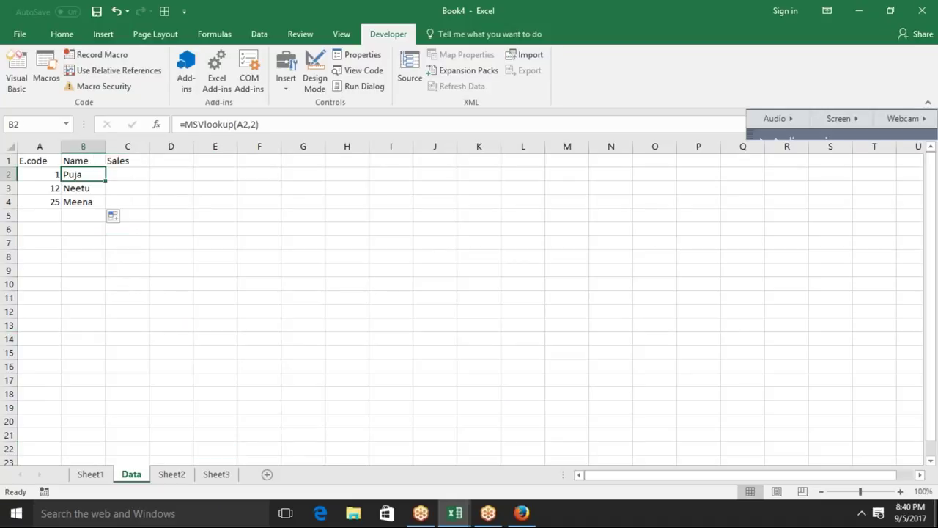